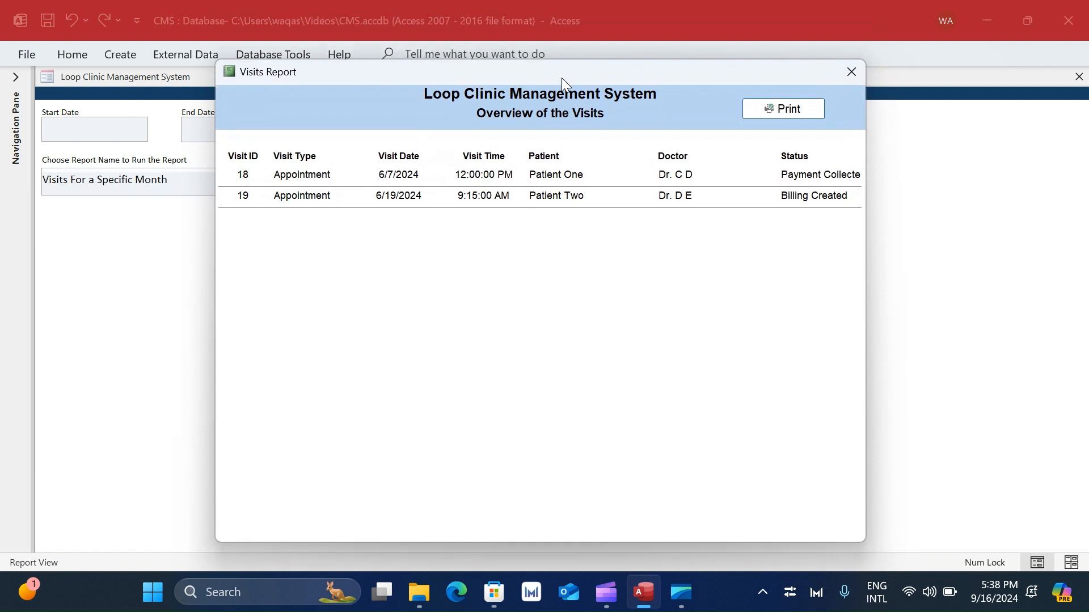
- Close the Visits Report, return to the Loop Clinic Management System form and display the list of database objects
{"action": "left_click", "coordinate": [851, 72]}
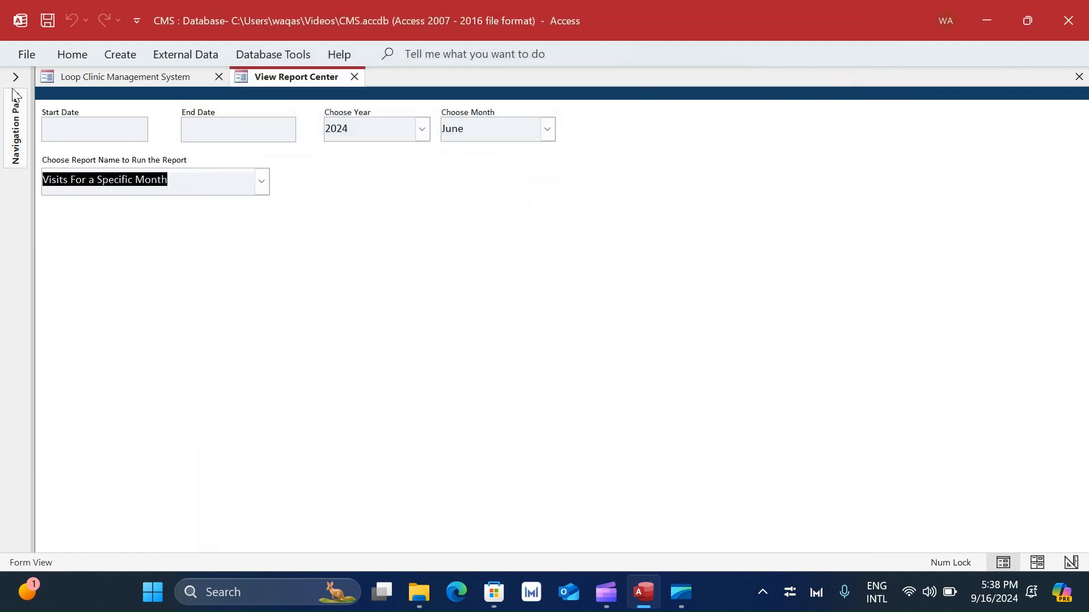
{"action": "left_click", "coordinate": [96, 78]}
{"action": "left_click", "coordinate": [15, 78]}
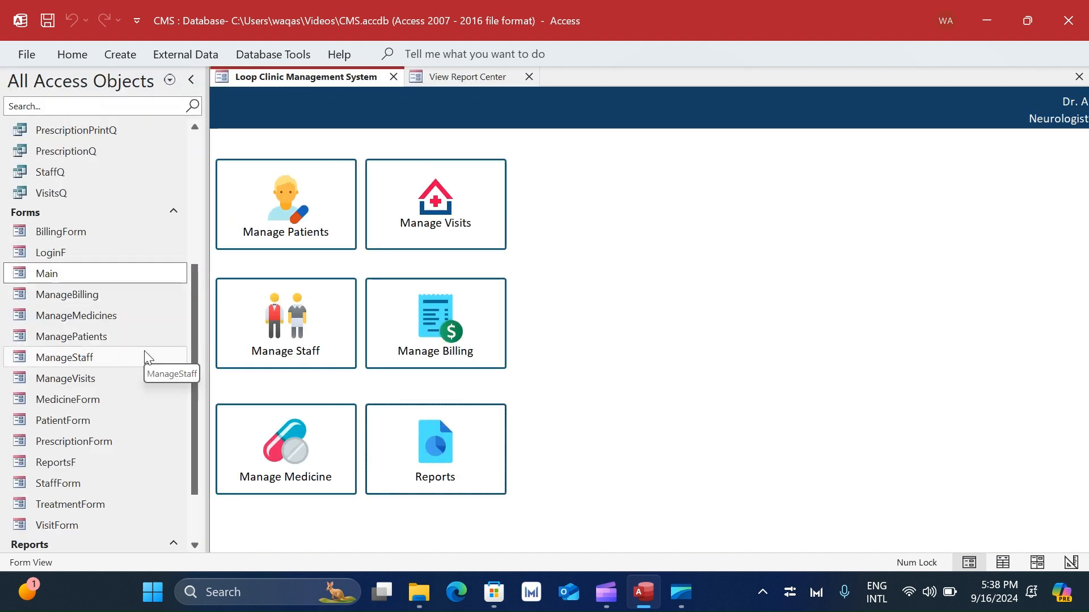
- Open the BillingQ query to review its billing records, and fit the PaymentStatus column to its contents
{"action": "scroll", "coordinate": [144, 351], "scroll_direction": "up", "scroll_amount": 4}
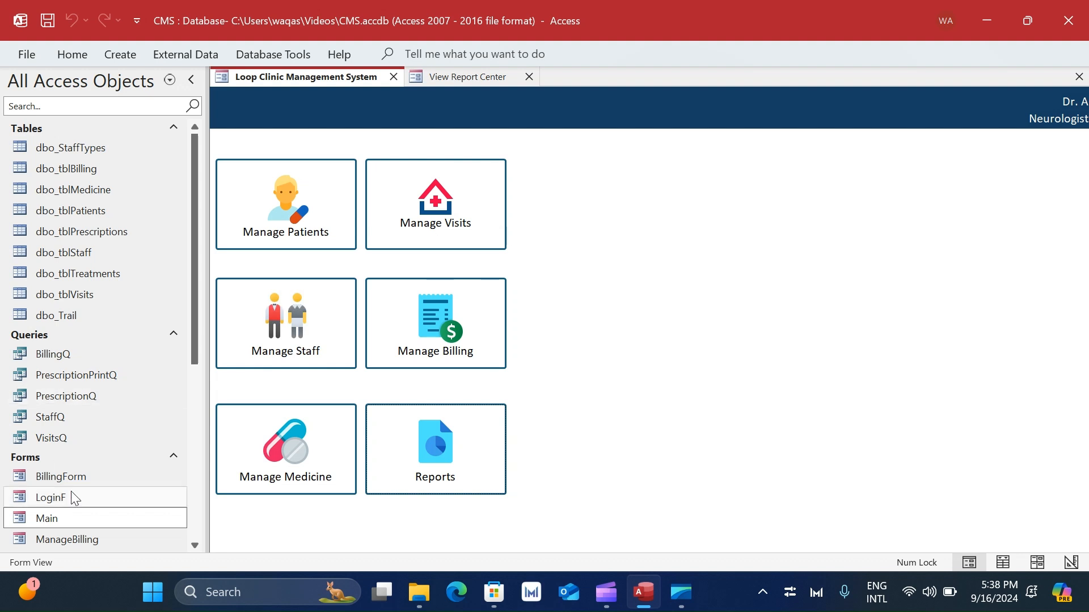
{"action": "scroll", "coordinate": [76, 498], "scroll_direction": "down", "scroll_amount": 2}
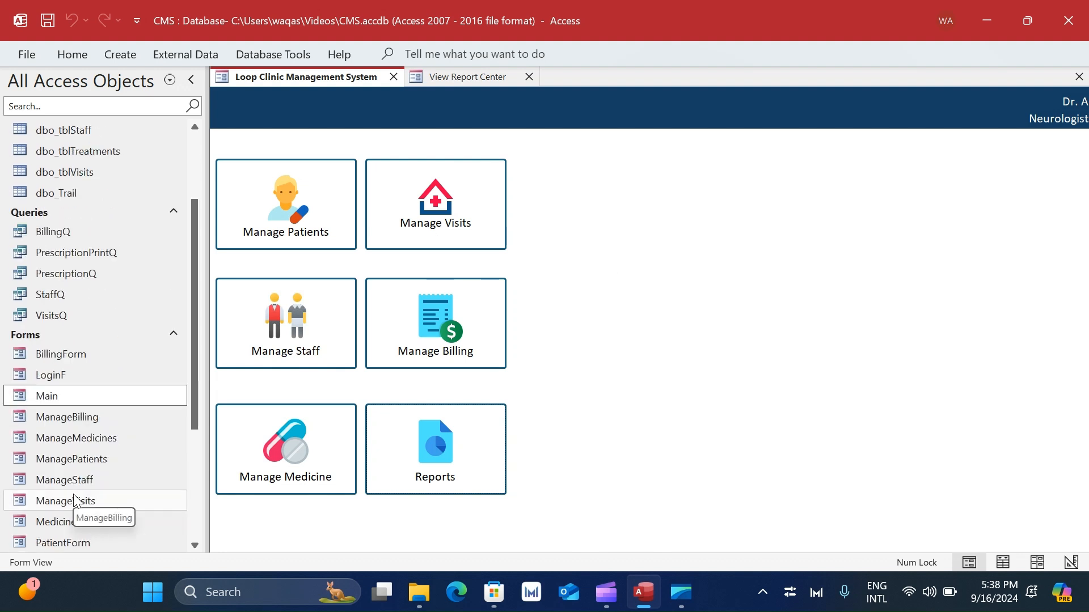
{"action": "scroll", "coordinate": [74, 497], "scroll_direction": "down", "scroll_amount": 1}
{"action": "scroll", "coordinate": [96, 442], "scroll_direction": "up", "scroll_amount": 3}
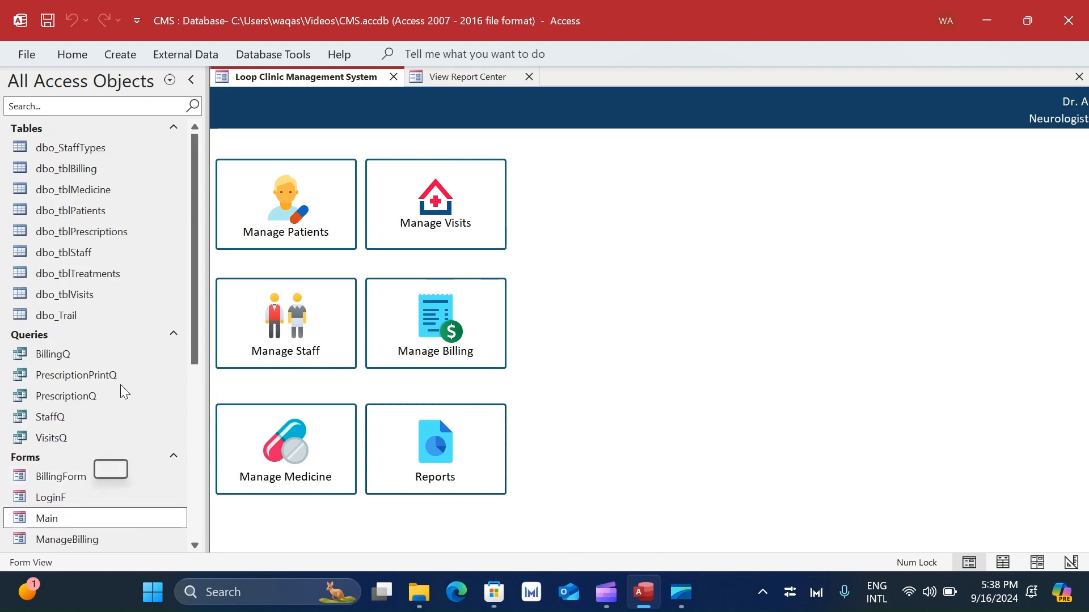
{"action": "double_click", "coordinate": [35, 356]}
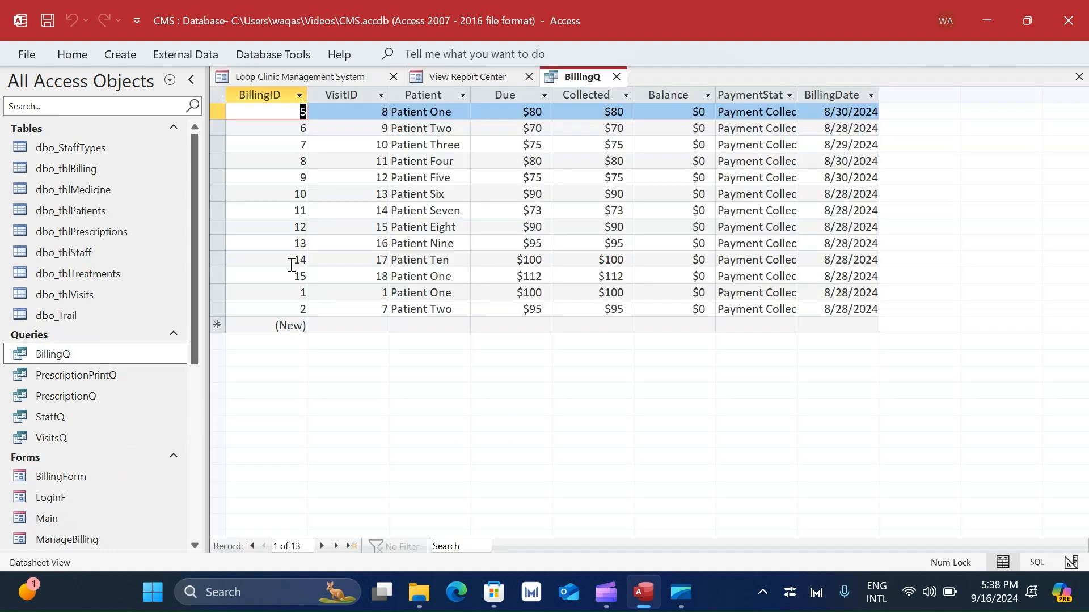
{"action": "double_click", "coordinate": [796, 94]}
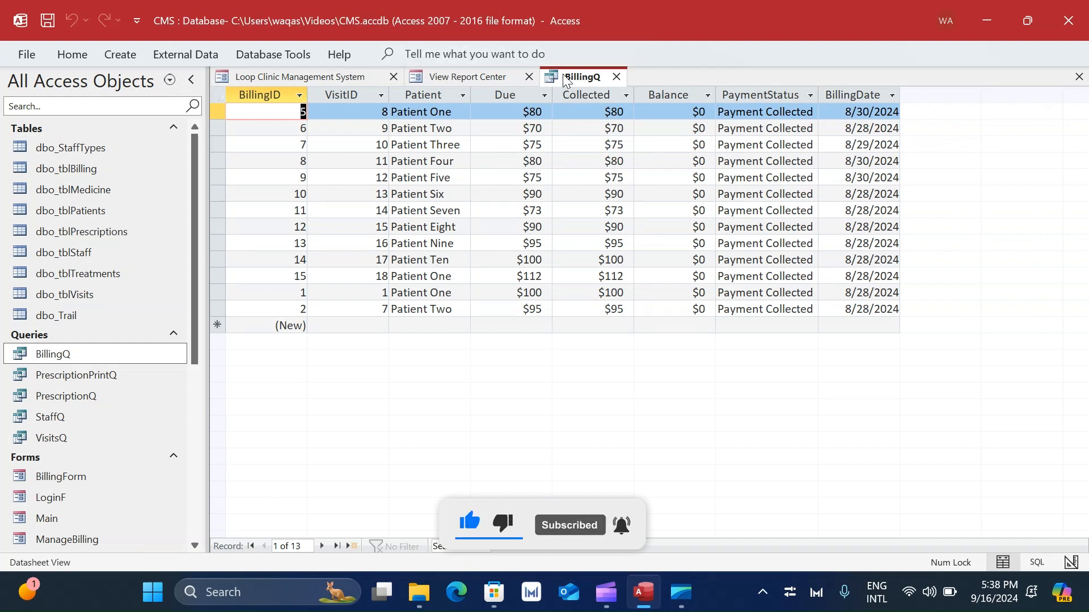
- Close the BillingQ query and the View Report Center form
{"action": "left_click", "coordinate": [615, 77]}
{"action": "left_click", "coordinate": [510, 77]}
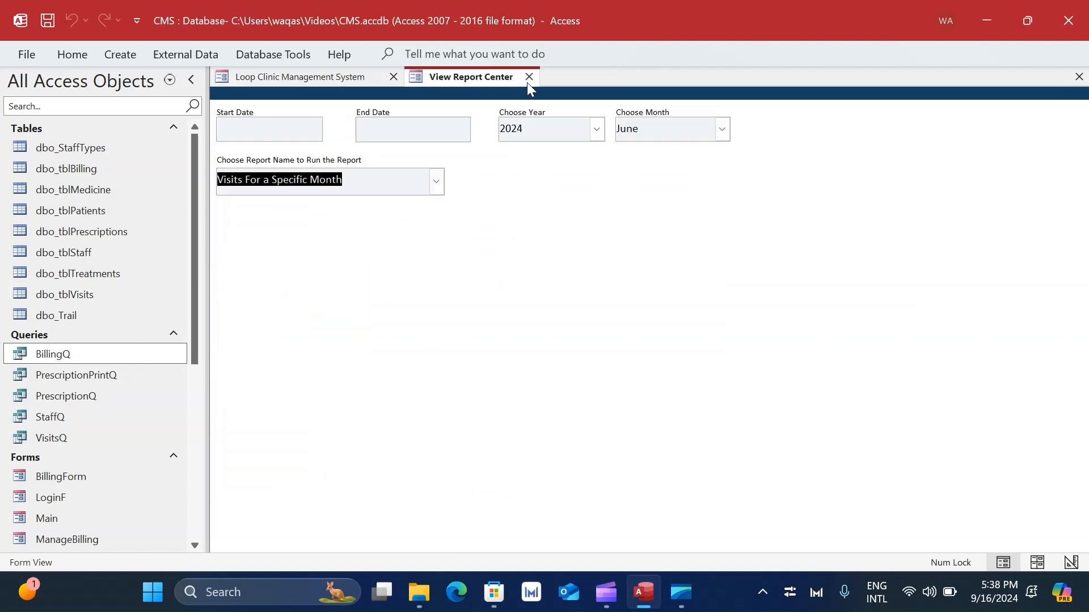
{"action": "left_click", "coordinate": [528, 77]}
- Duplicate the VisitsR report under the name BillingReport
{"action": "scroll", "coordinate": [151, 436], "scroll_direction": "down", "scroll_amount": 5}
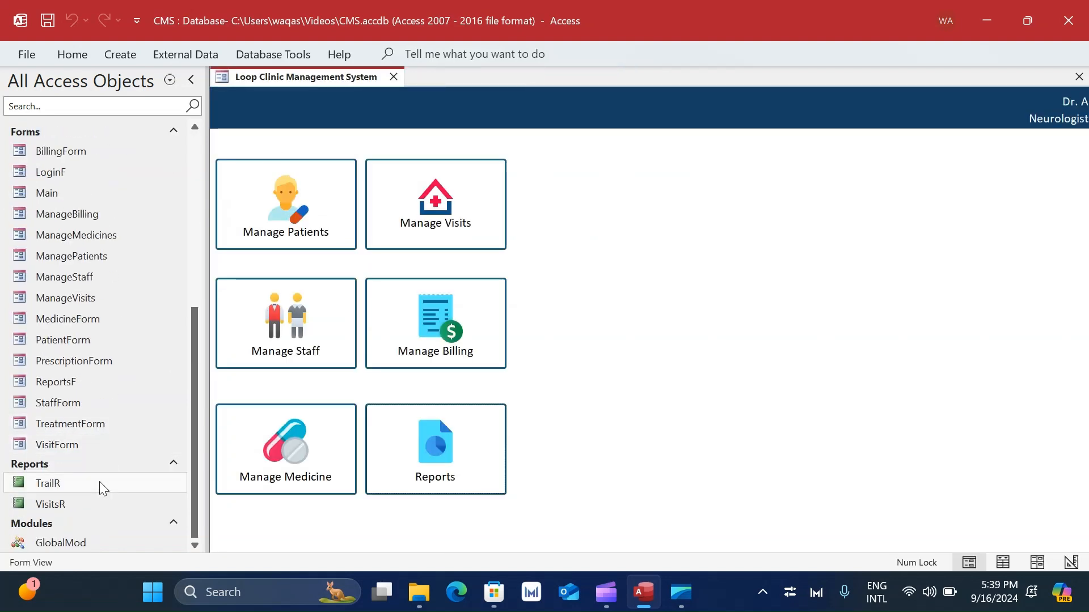
{"action": "left_click", "coordinate": [100, 509]}
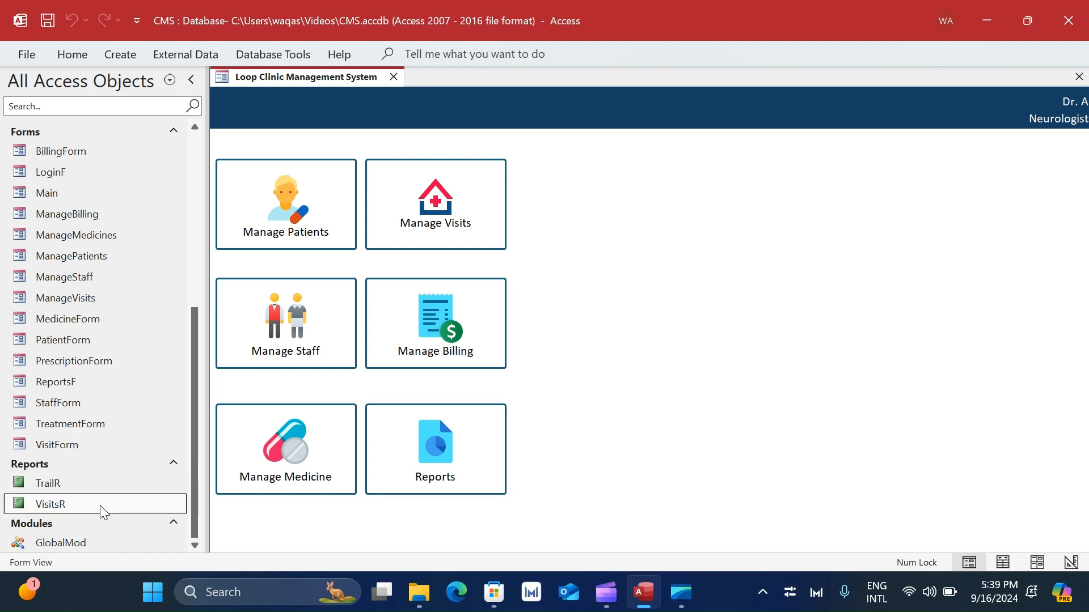
{"action": "key", "text": "ctrl+c"}
{"action": "key", "text": "ctrl+v"}
{"action": "type", "text": "B"}
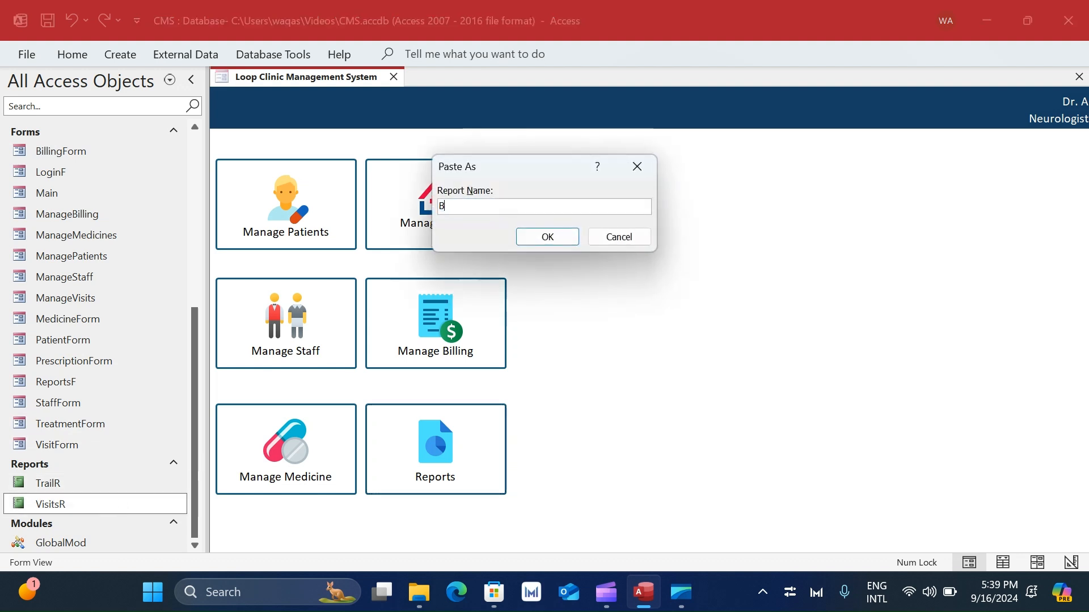
{"action": "type", "text": "illingReport"}
{"action": "key", "text": "Return"}
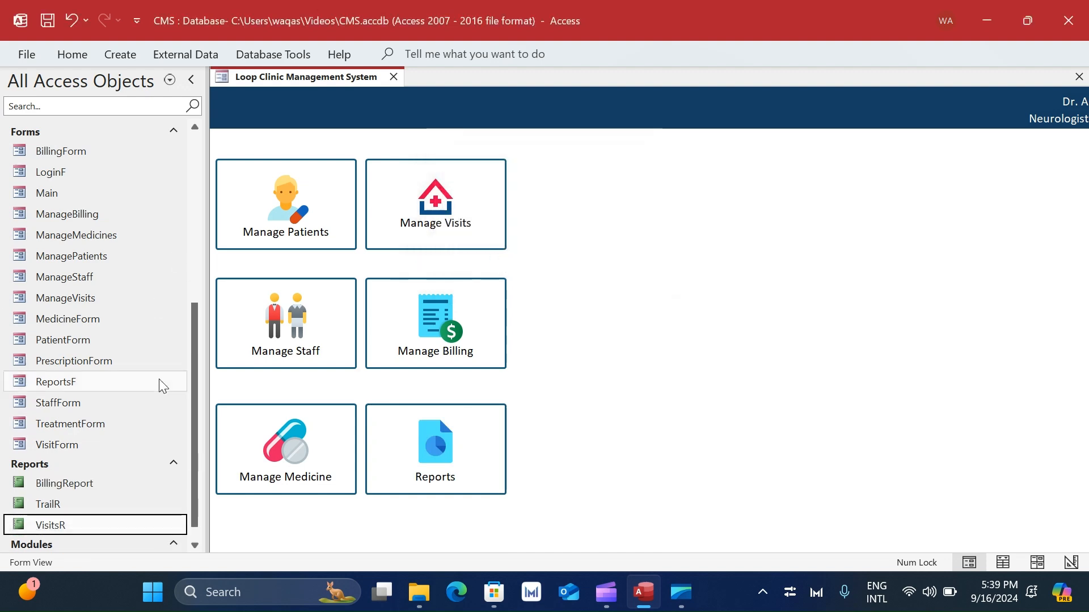
- Open BillingReport for design editing and delete all the visit column labels and fields
{"action": "right_click", "coordinate": [127, 484]}
{"action": "left_click", "coordinate": [187, 214]}
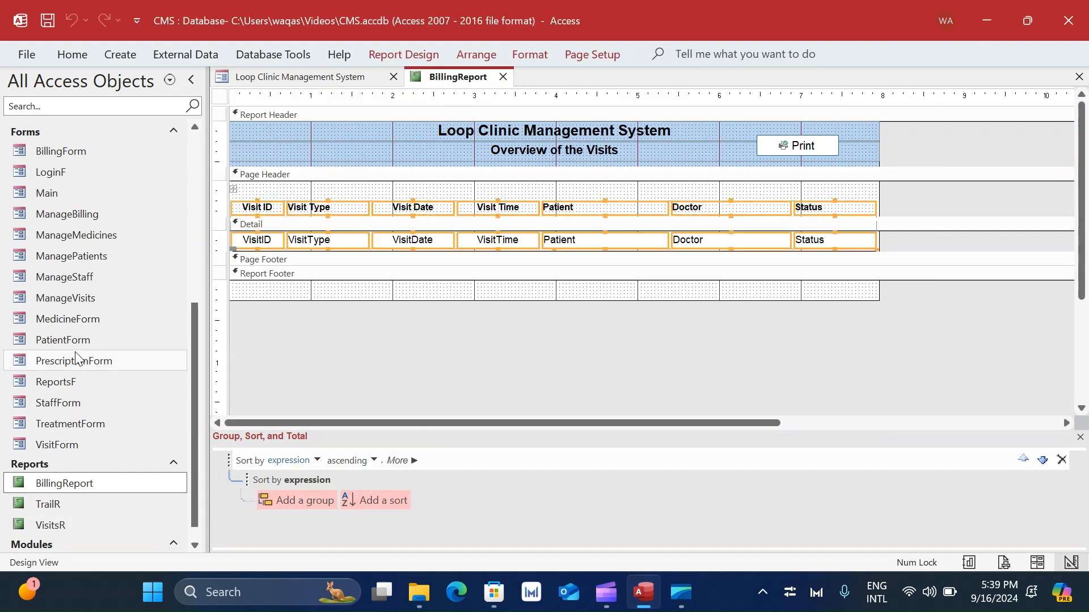
{"action": "key", "text": "Delete"}
- Remove both expression sort levels from BillingReport and close the grouping and sorting settings
{"action": "left_click", "coordinate": [379, 55]}
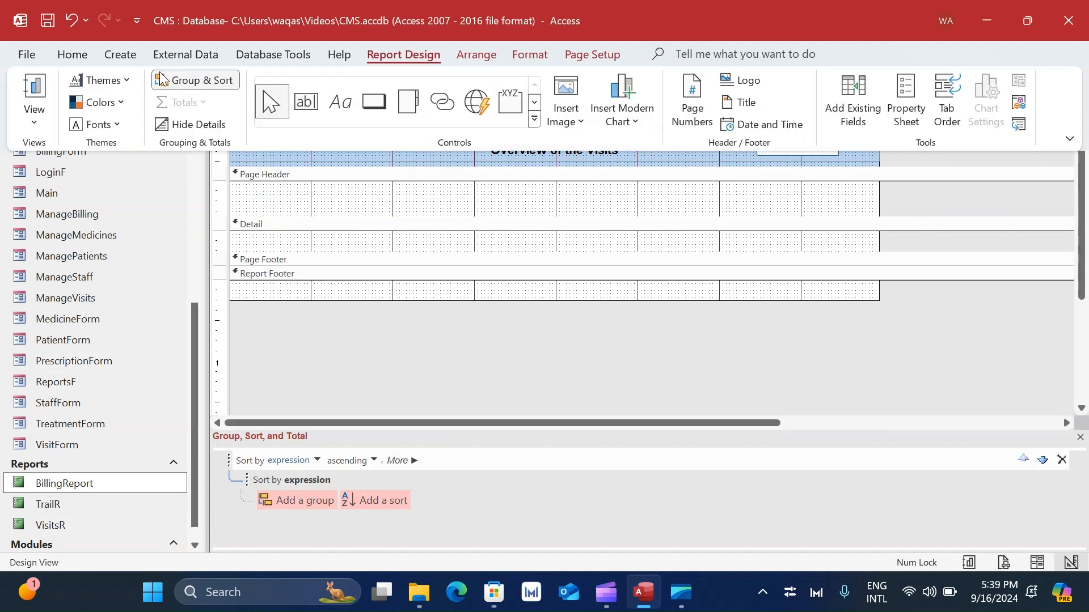
{"action": "left_click", "coordinate": [1061, 460]}
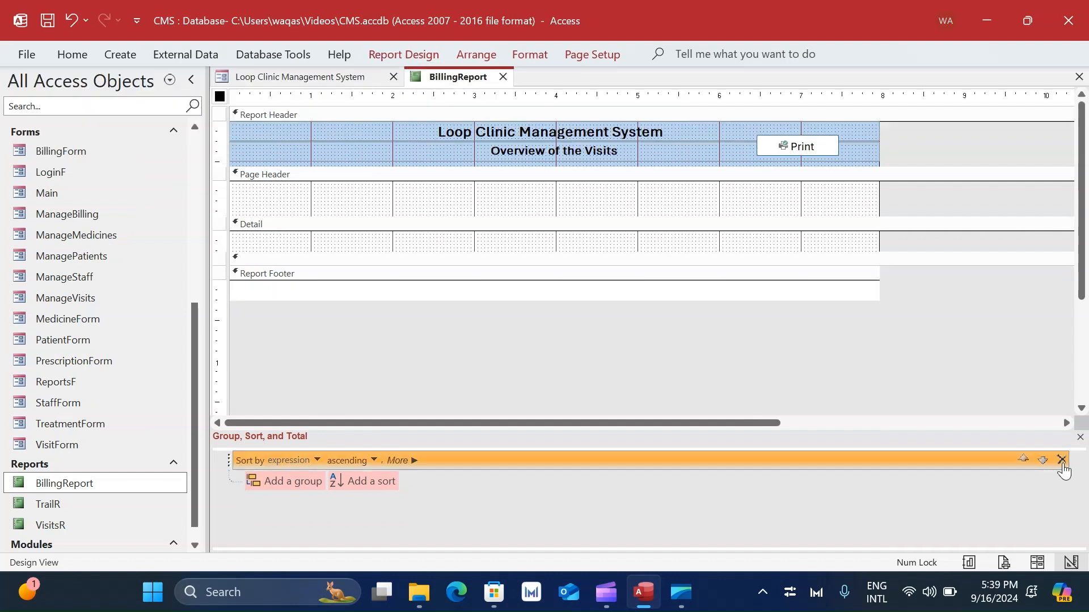
{"action": "left_click", "coordinate": [1061, 460]}
{"action": "left_click", "coordinate": [1079, 438]}
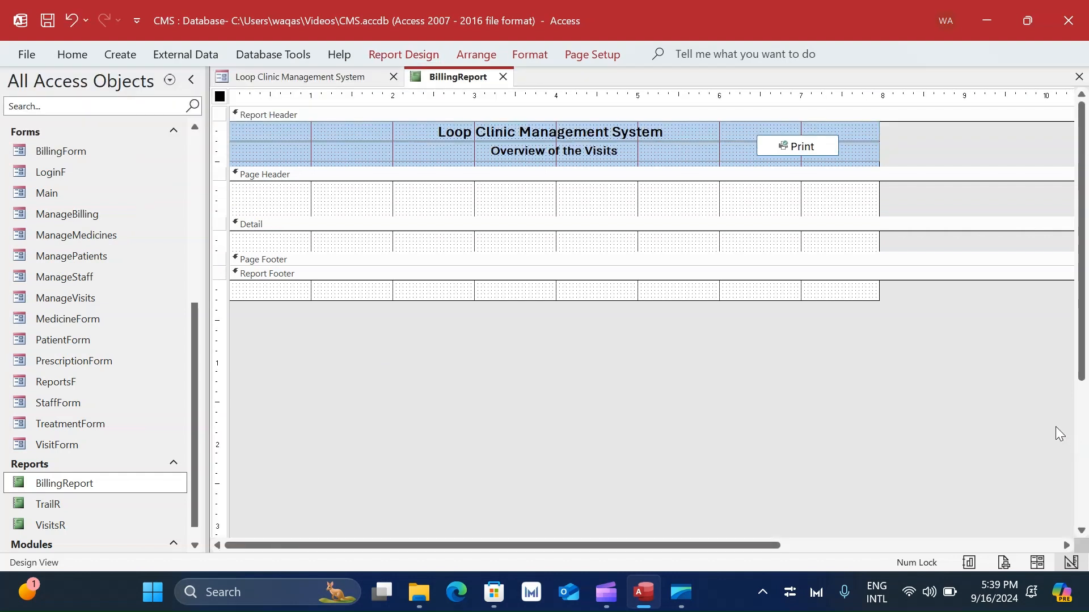
- Remove the page header and footer from BillingReport, and enlarge the Detail section to about 0.8 inch high
{"action": "right_click", "coordinate": [493, 240]}
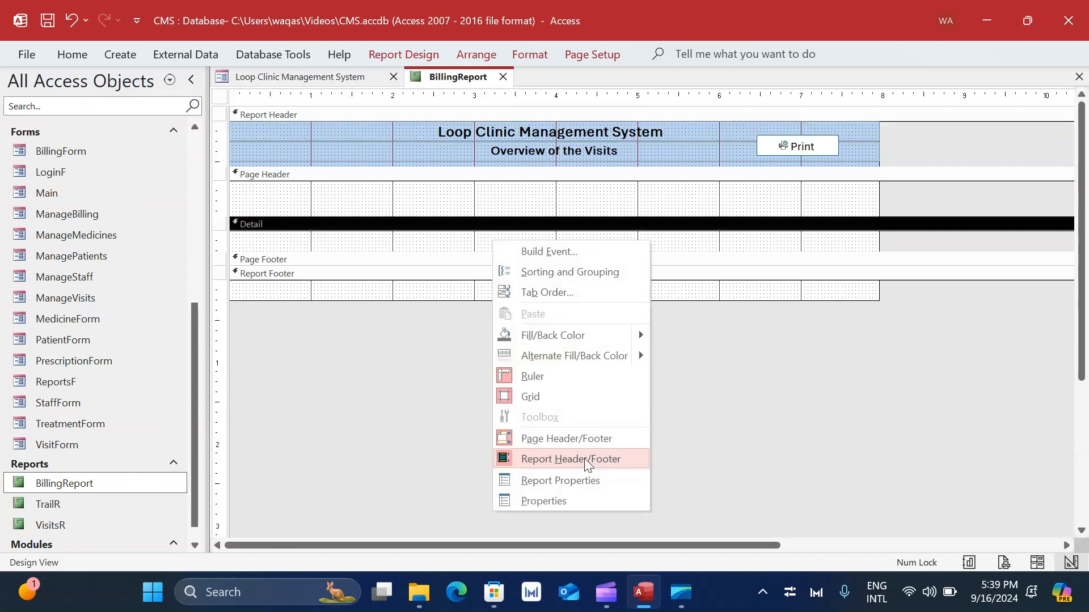
{"action": "left_click", "coordinate": [577, 440]}
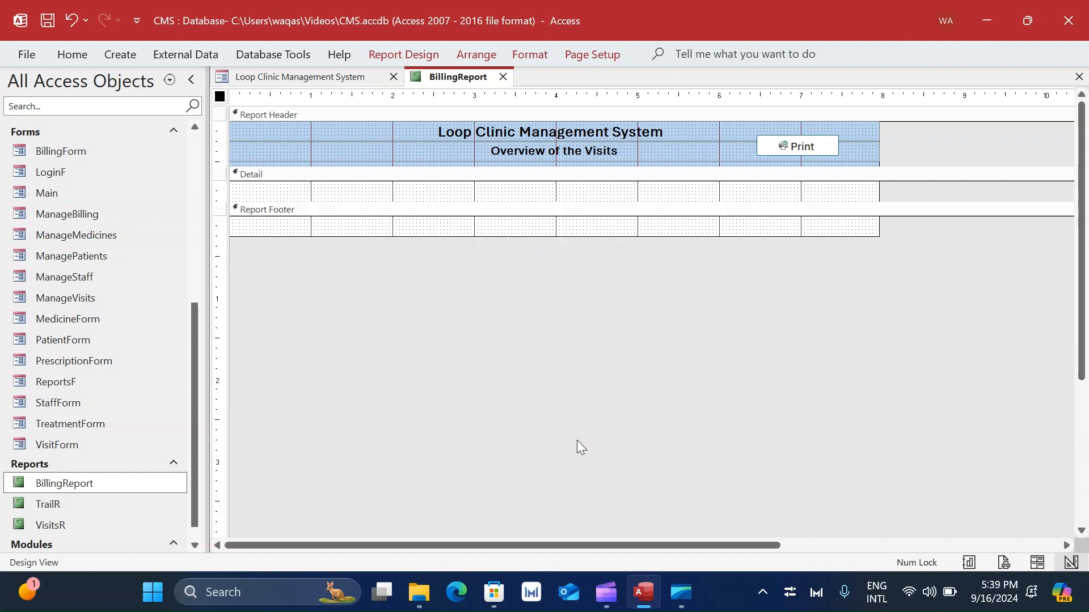
{"action": "left_click_drag", "start_coordinate": [454, 203], "coordinate": [473, 263]}
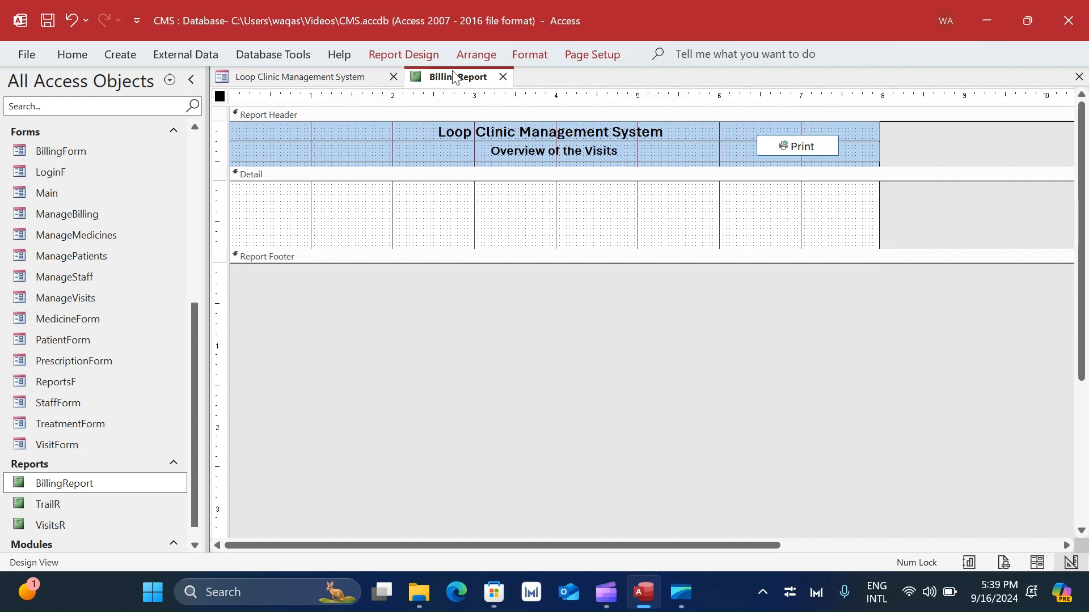
- Start a query for BillingReport's record source and add the BillingQ query to it
{"action": "left_click", "coordinate": [414, 52]}
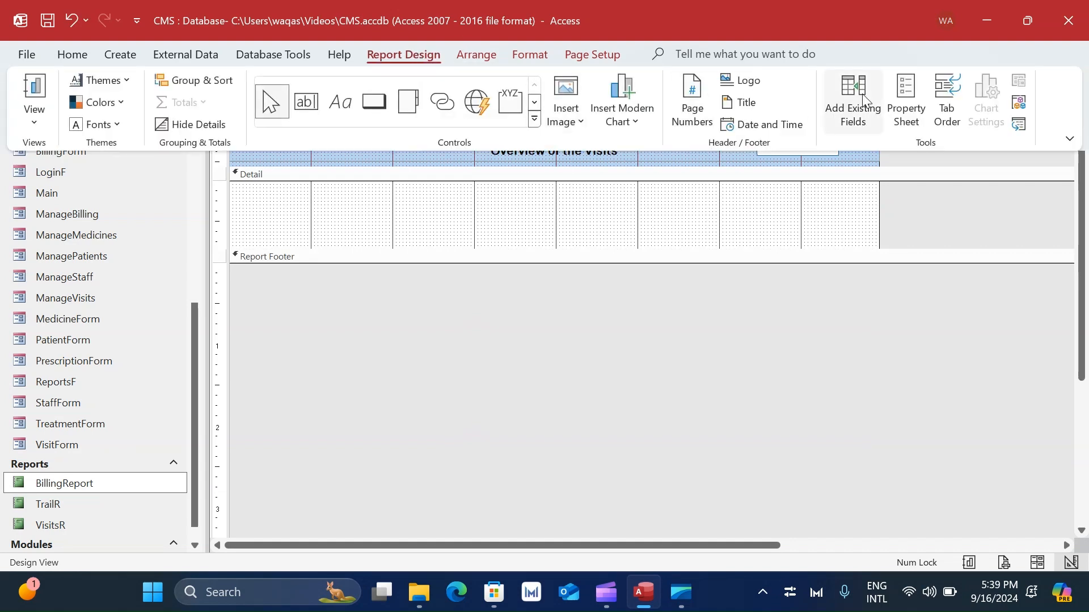
{"action": "left_click", "coordinate": [905, 104]}
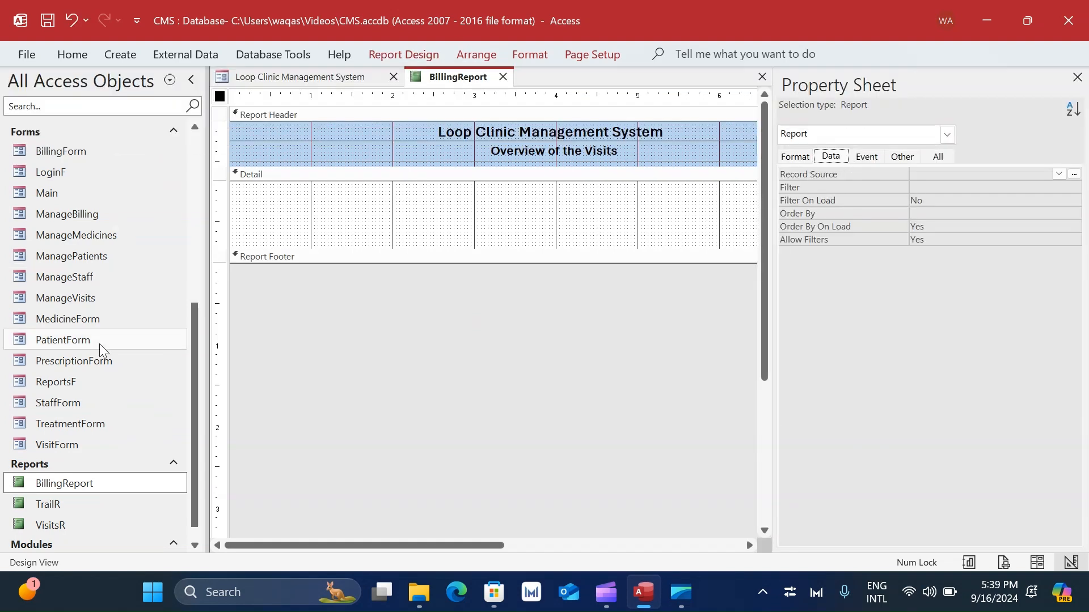
{"action": "scroll", "coordinate": [102, 346], "scroll_direction": "up", "scroll_amount": 5}
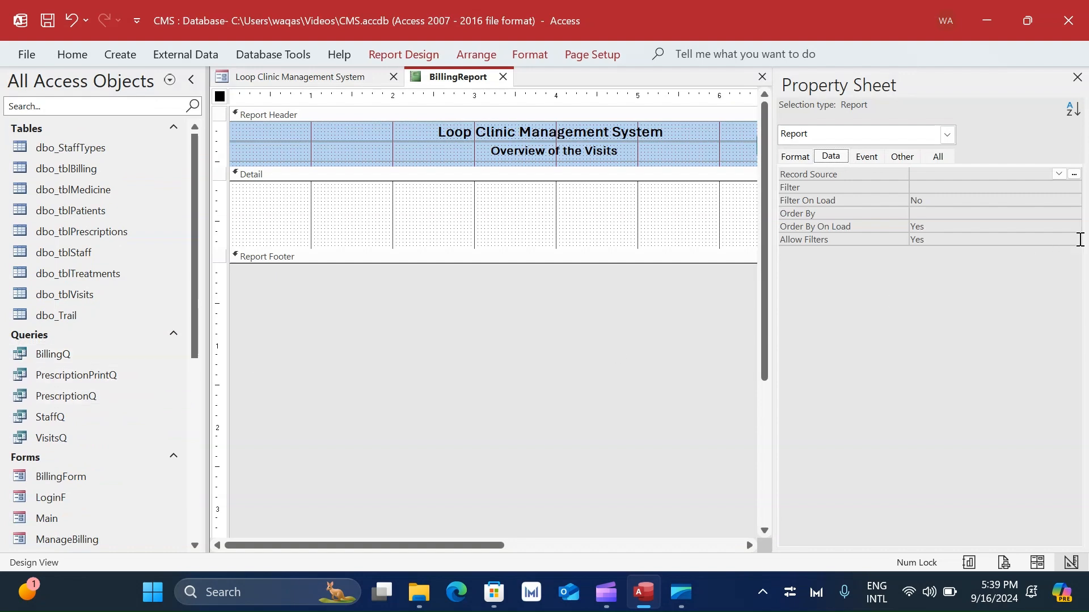
{"action": "left_click", "coordinate": [1074, 174]}
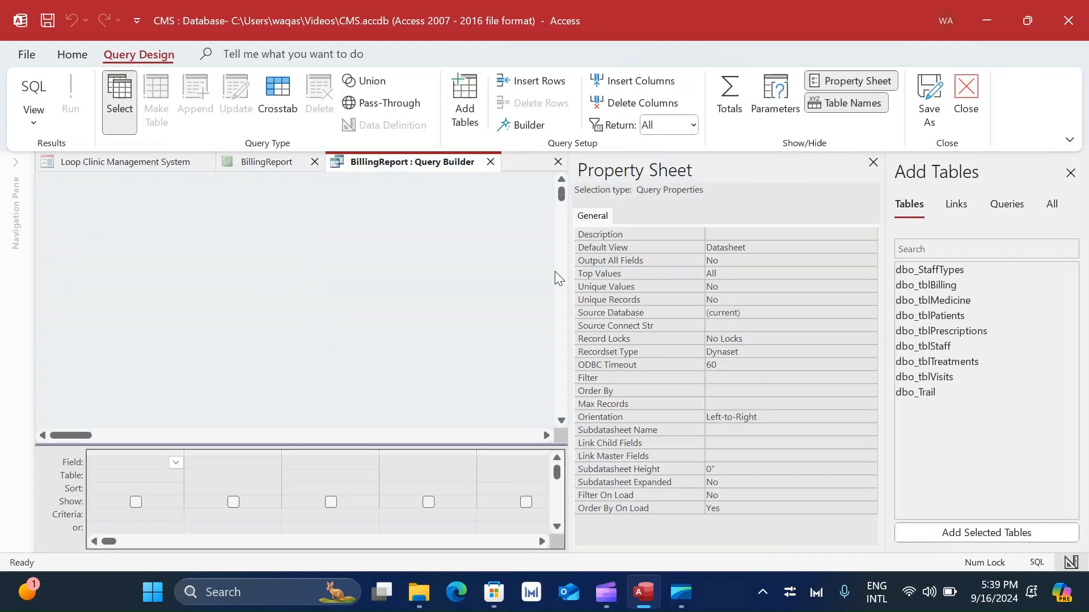
{"action": "left_click", "coordinate": [879, 164]}
{"action": "left_click", "coordinate": [995, 205]}
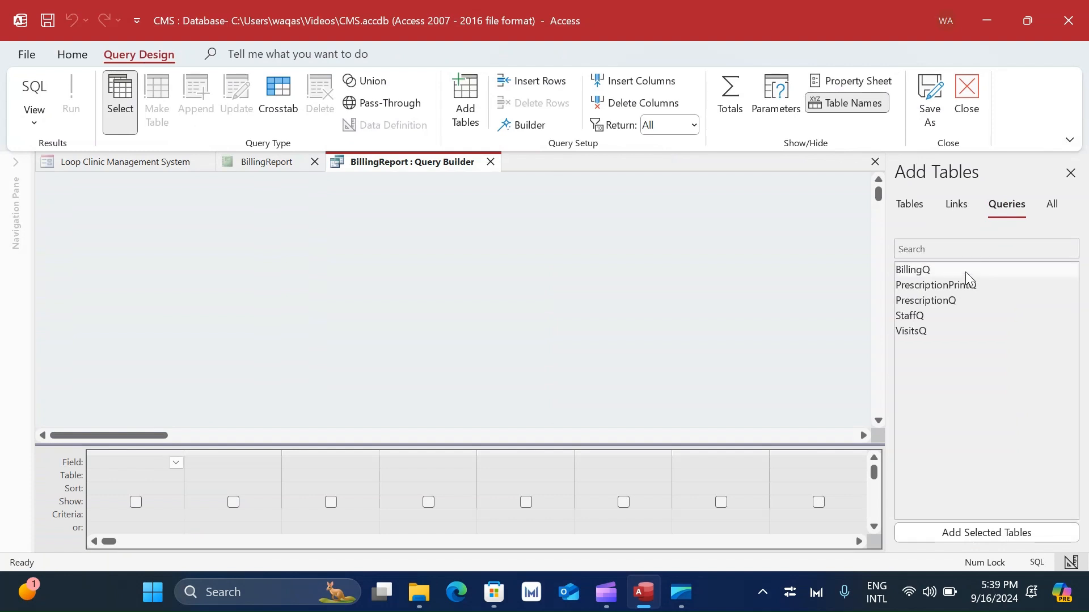
{"action": "double_click", "coordinate": [923, 272]}
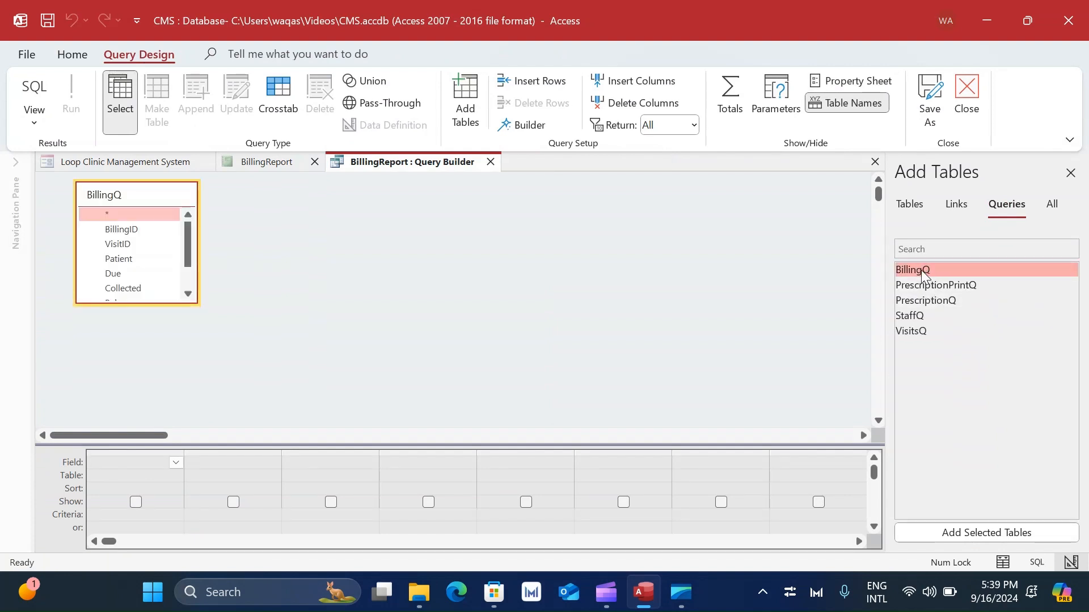
- Add all eight BillingQ fields, from BillingID through BillingDate, to the query grid and finish adding tables
{"action": "left_click", "coordinate": [110, 232]}
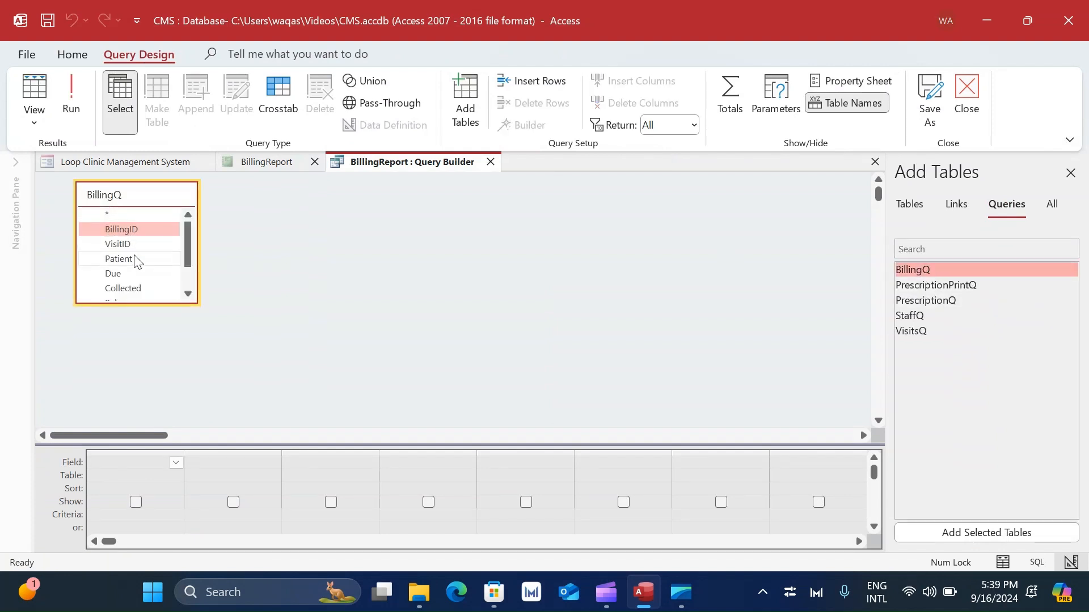
{"action": "scroll", "coordinate": [135, 257], "scroll_direction": "down", "scroll_amount": 1}
{"action": "scroll", "coordinate": [136, 258], "scroll_direction": "up", "scroll_amount": 1}
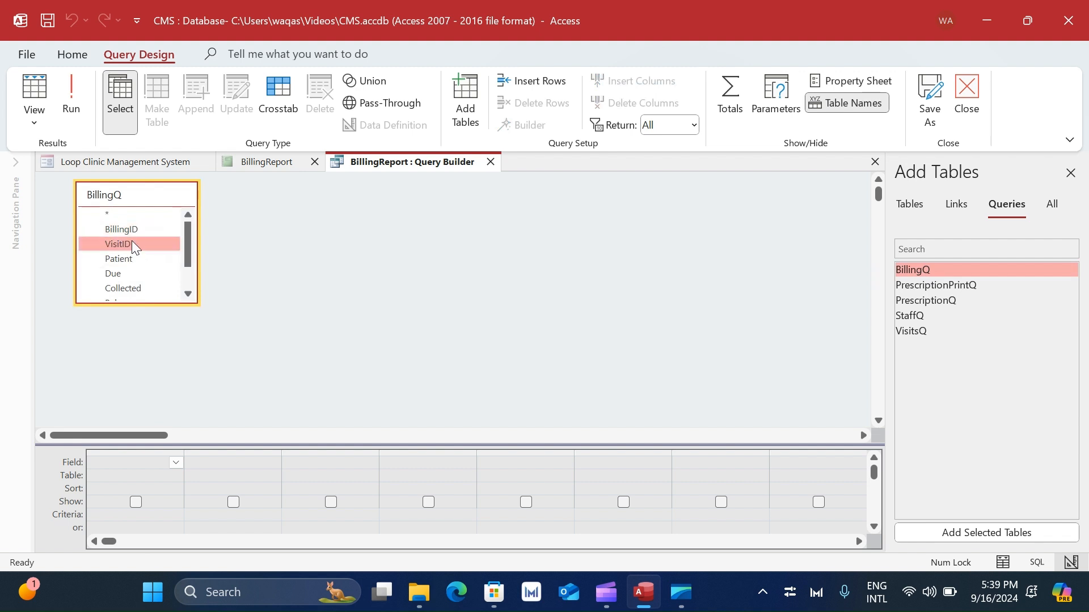
{"action": "left_click_drag", "start_coordinate": [135, 250], "coordinate": [124, 381]}
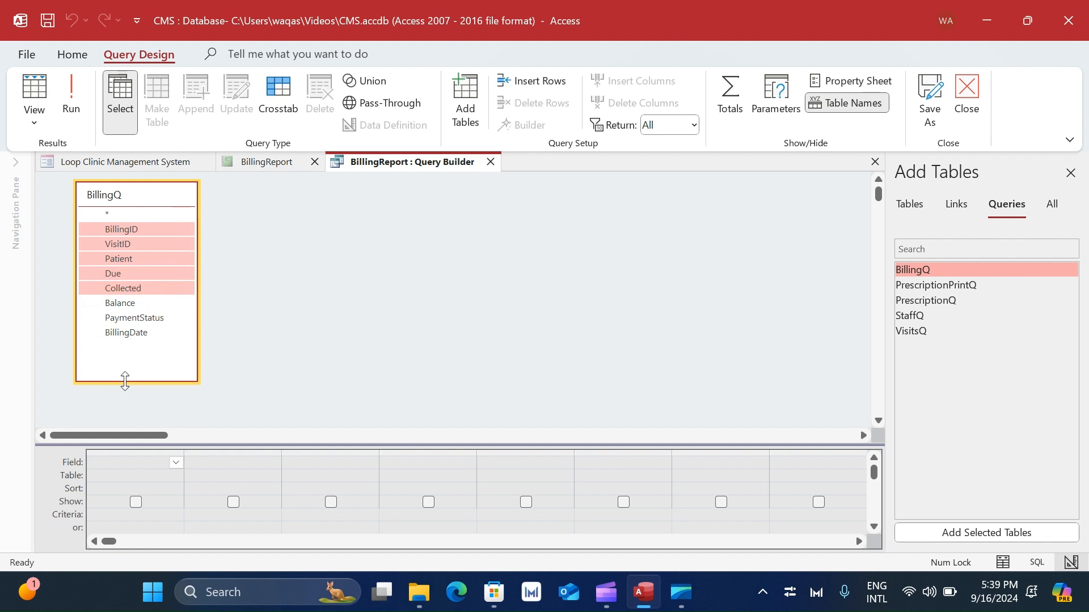
{"action": "left_click", "coordinate": [116, 302], "text": "ctrl"}
{"action": "left_click", "coordinate": [124, 319], "text": "ctrl"}
{"action": "left_click", "coordinate": [124, 332], "text": "ctrl"}
{"action": "left_click_drag", "start_coordinate": [117, 232], "coordinate": [156, 473]}
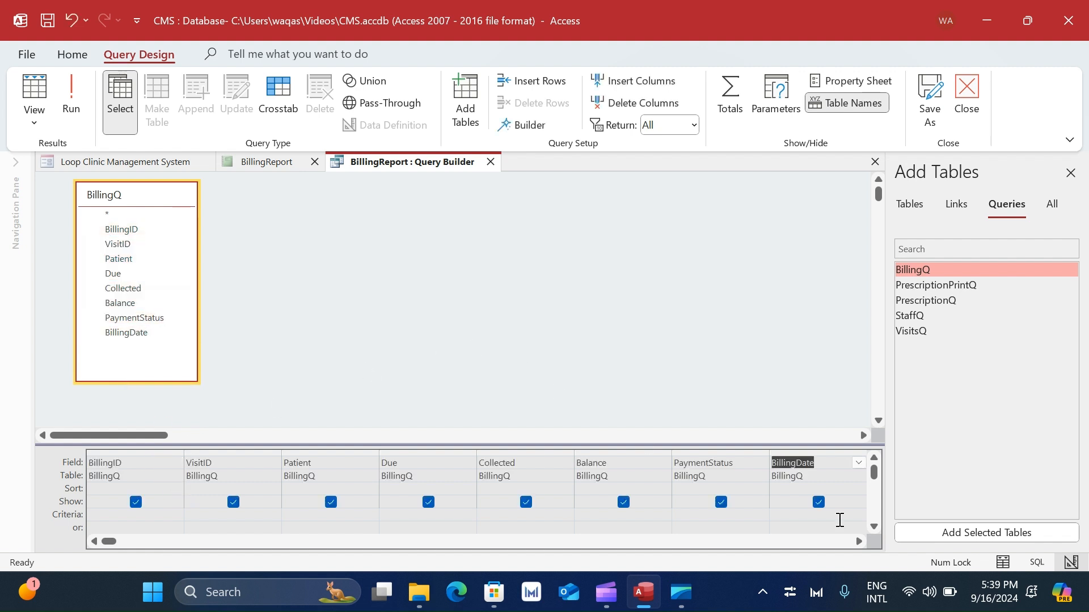
{"action": "left_click", "coordinate": [1070, 173]}
- Add the calculated query field FY: Year([BillingQ]![BillingDate]) after BillingDate, copying its expression for reuse
{"action": "left_click_drag", "start_coordinate": [561, 445], "coordinate": [591, 401]}
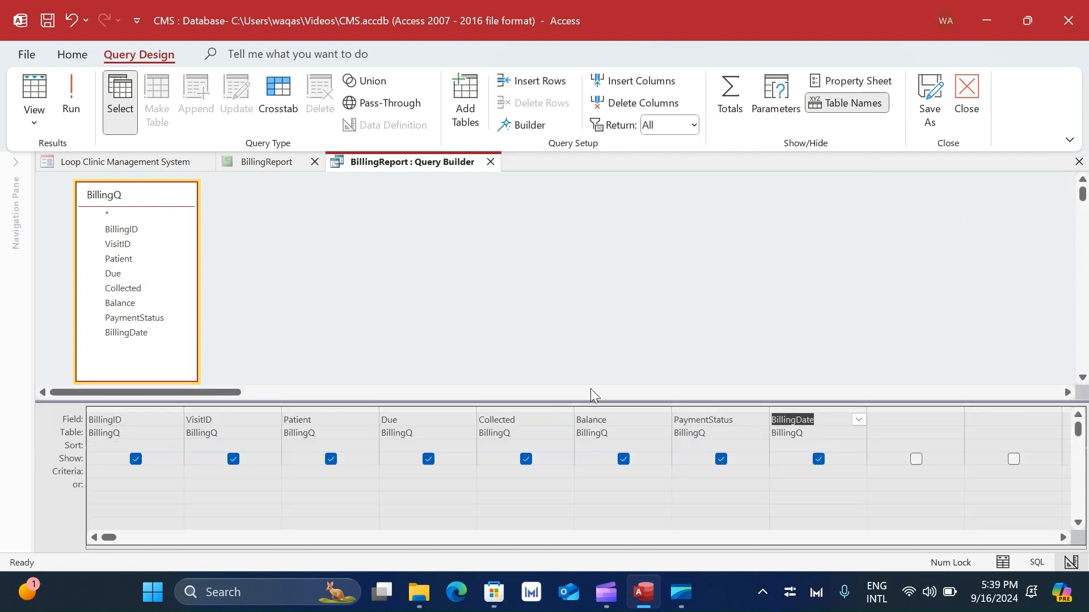
{"action": "left_click", "coordinate": [890, 425]}
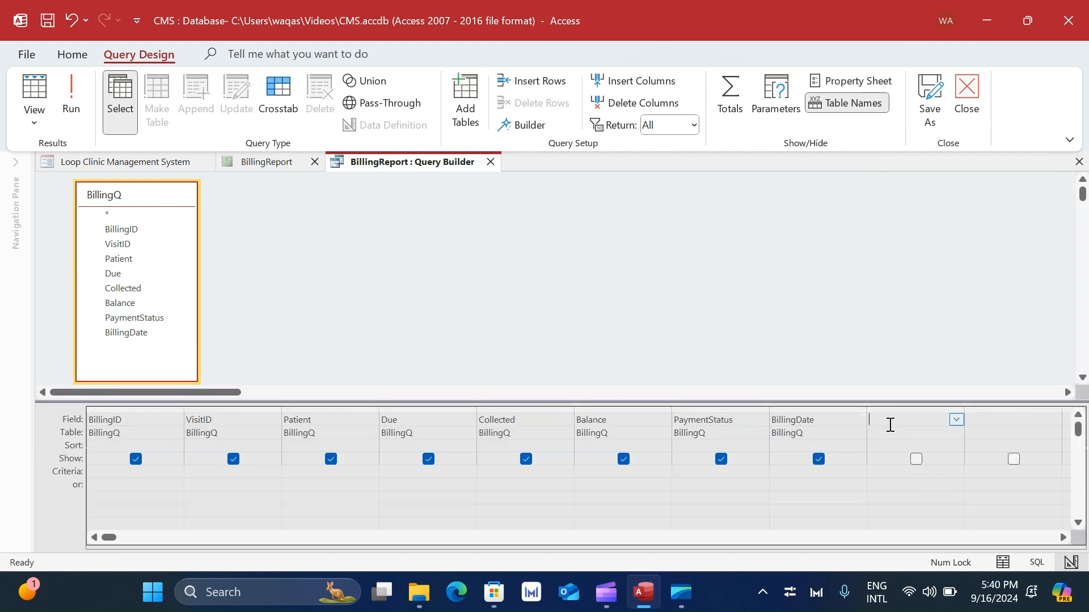
{"action": "right_click", "coordinate": [893, 420]}
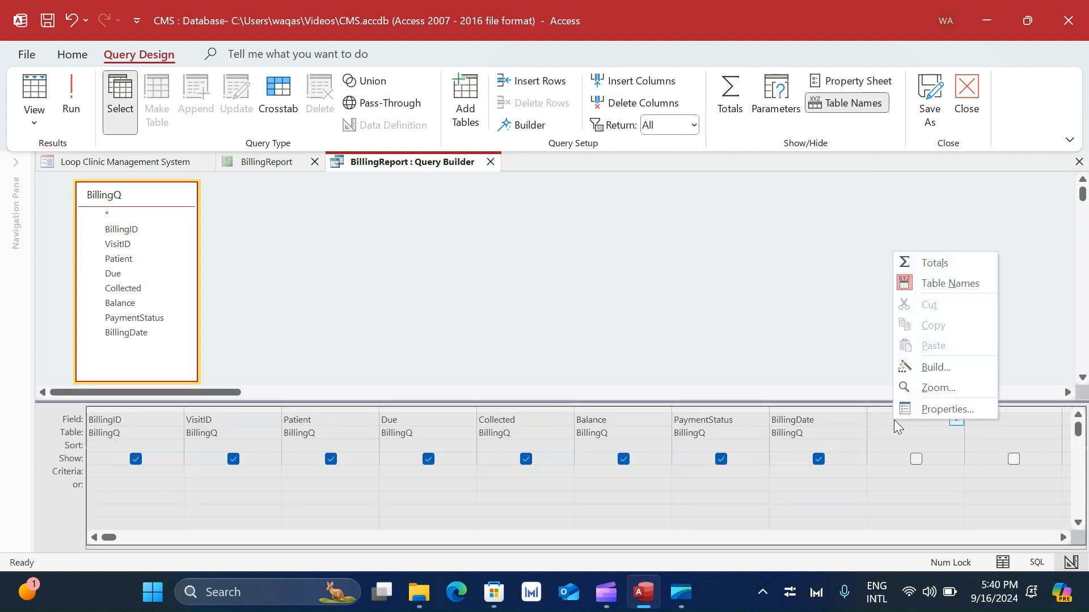
{"action": "left_click", "coordinate": [917, 367]}
{"action": "type", "text": "Yes"}
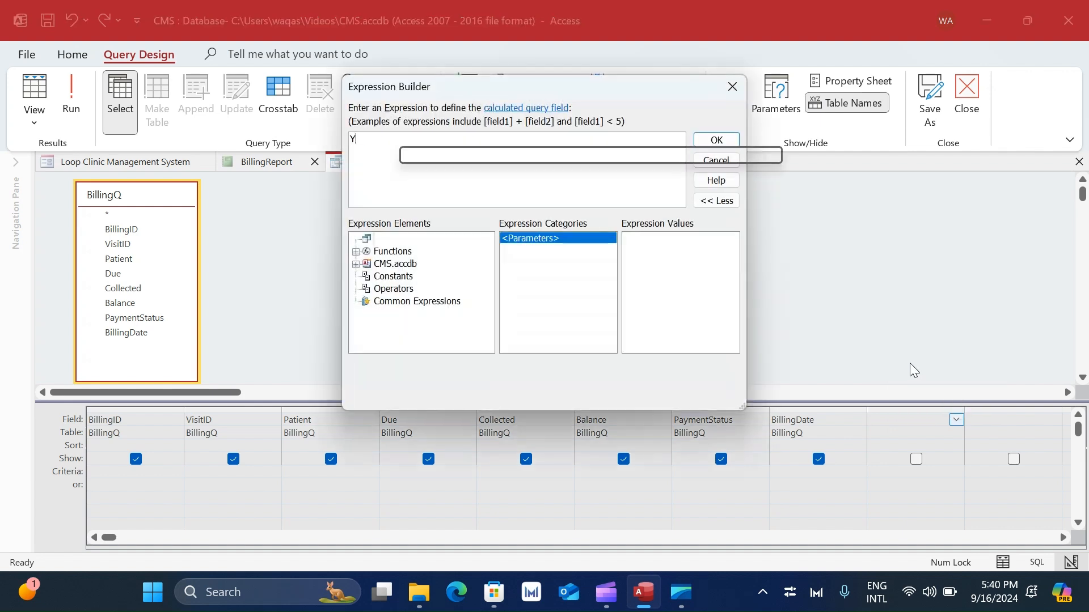
{"action": "key", "text": "BackSpace"}
{"action": "key", "text": "BackSpace"}
{"action": "key", "text": "BackSpace"}
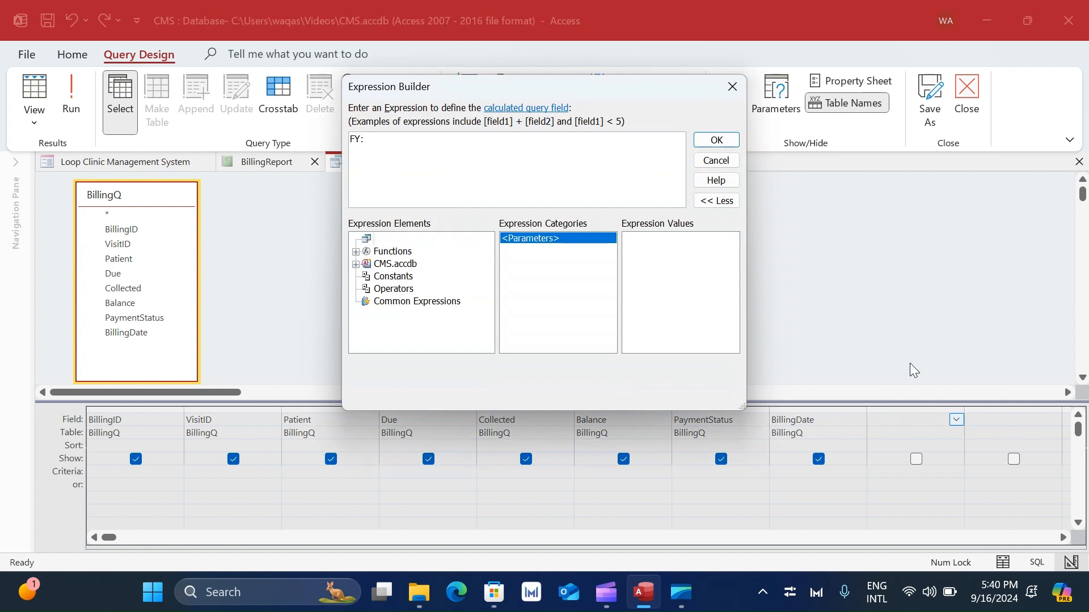
{"action": "type", "text": "FY: Year("}
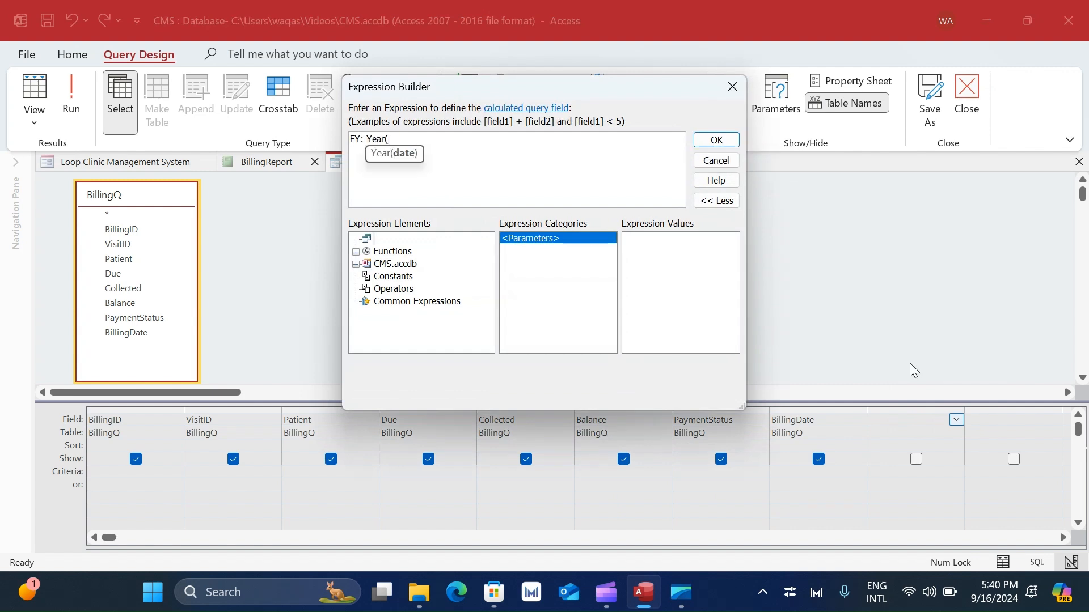
{"action": "type", "text": "[BillingQ]!"}
{"action": "type", "text": "[Bi"}
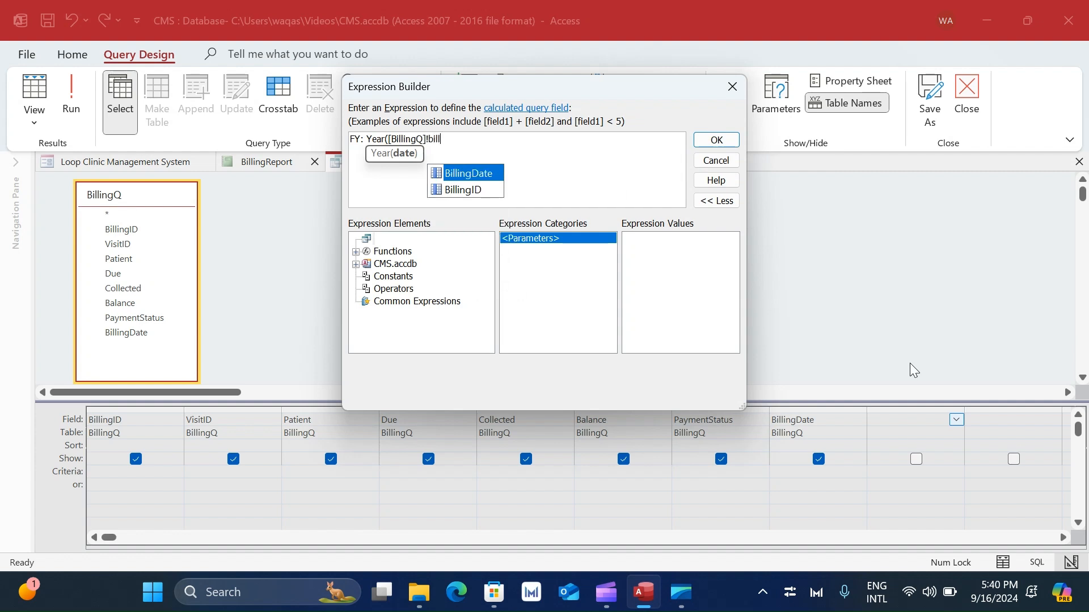
{"action": "key", "text": "Tab"}
{"action": "type", "text": ")"}
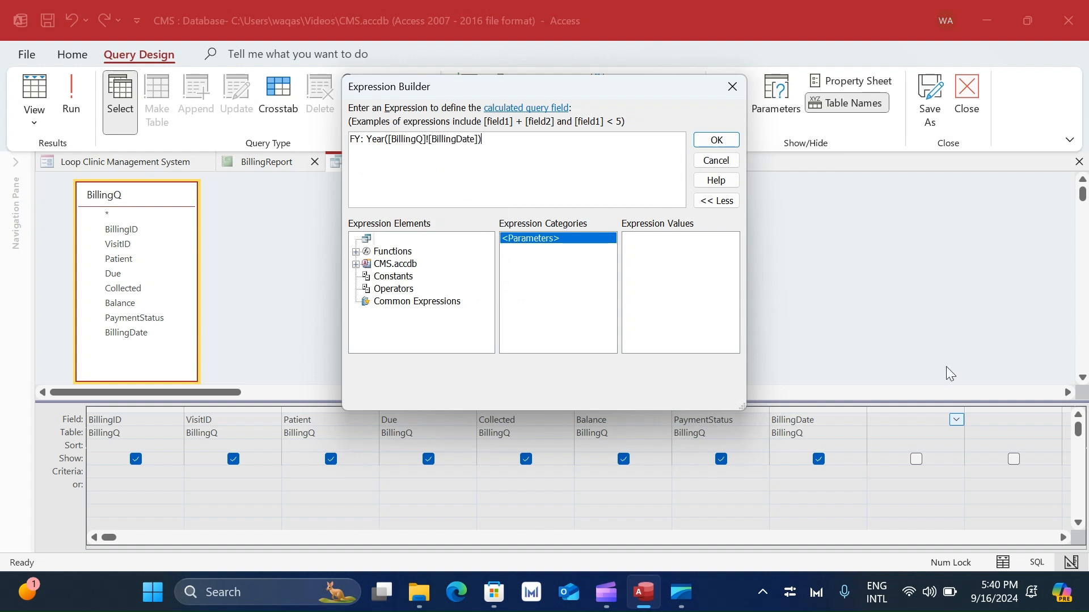
{"action": "left_click_drag", "start_coordinate": [531, 155], "coordinate": [351, 139]}
{"action": "key", "text": "ctrl+c"}
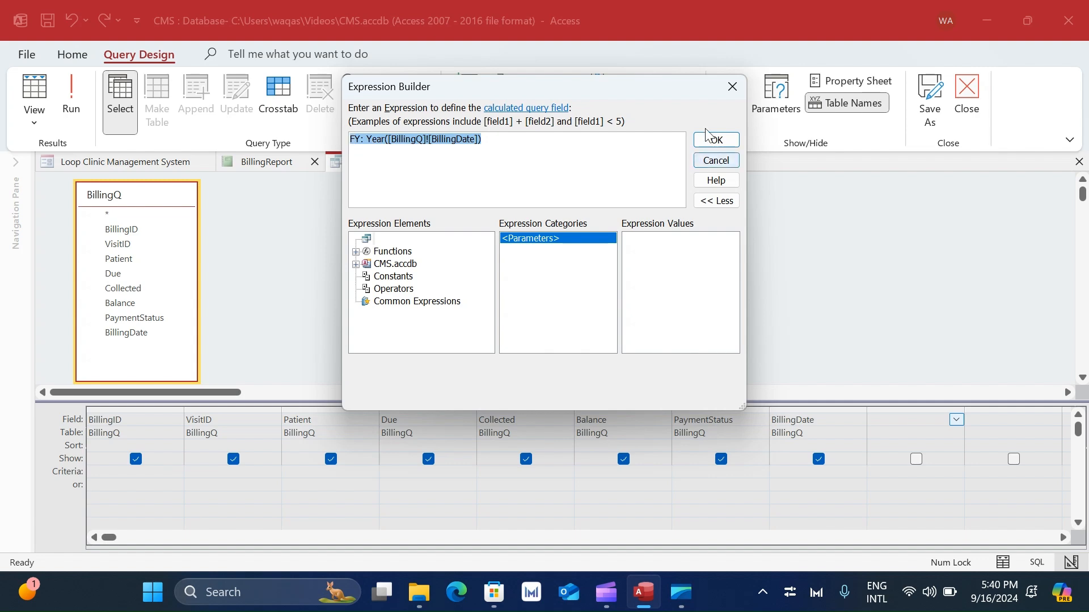
{"action": "left_click", "coordinate": [697, 143]}
- Build a second calculated field with prefix M: from the copied expression, replacing the Year function with Month
{"action": "right_click", "coordinate": [982, 421]}
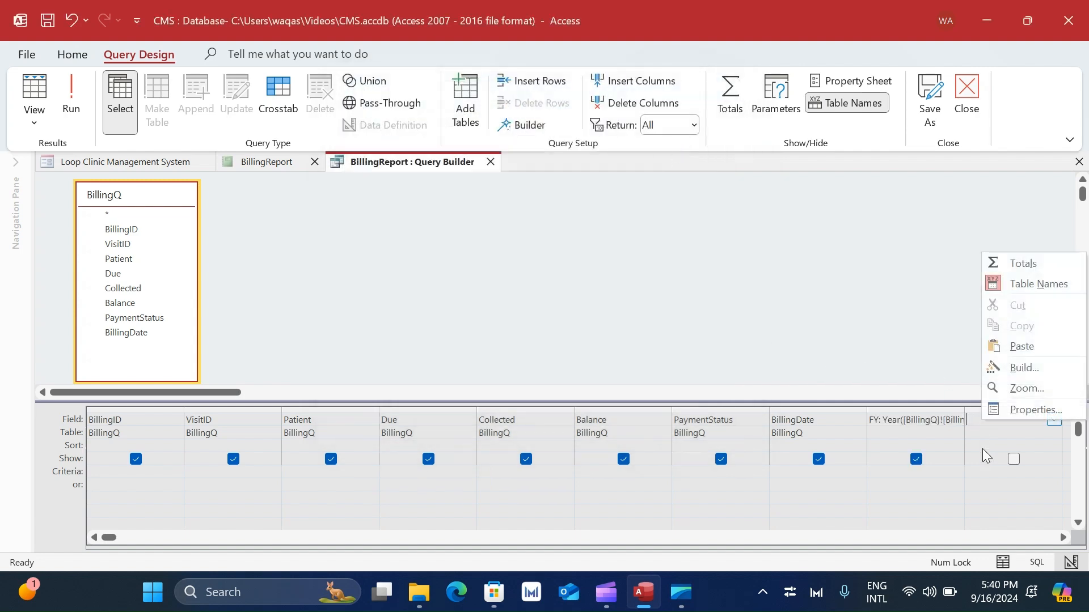
{"action": "left_click", "coordinate": [1015, 370]}
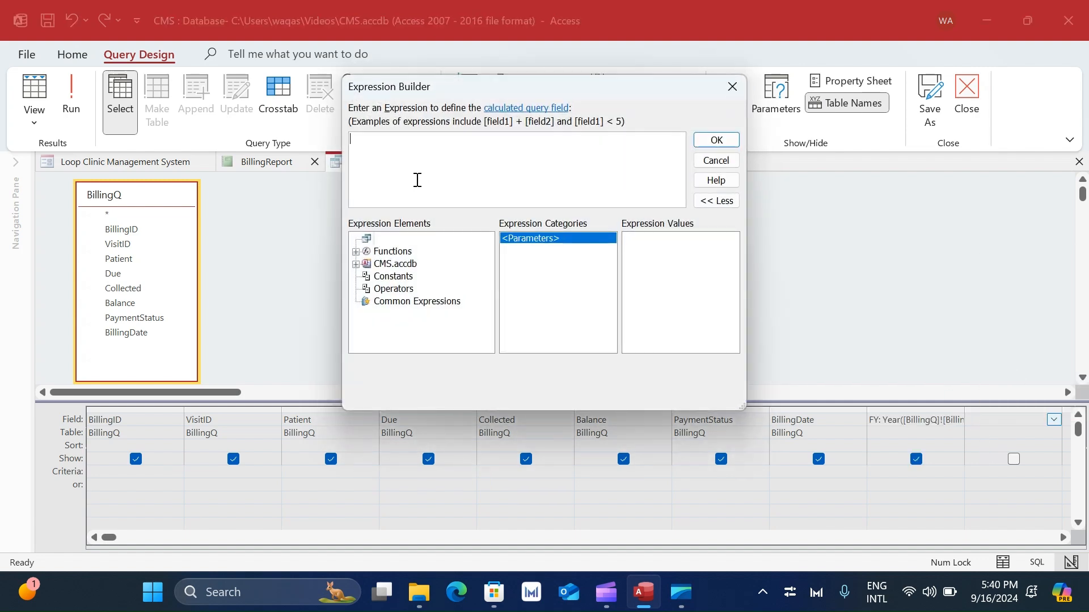
{"action": "type", "text": "M:"}
{"action": "key", "text": "ctrl+v"}
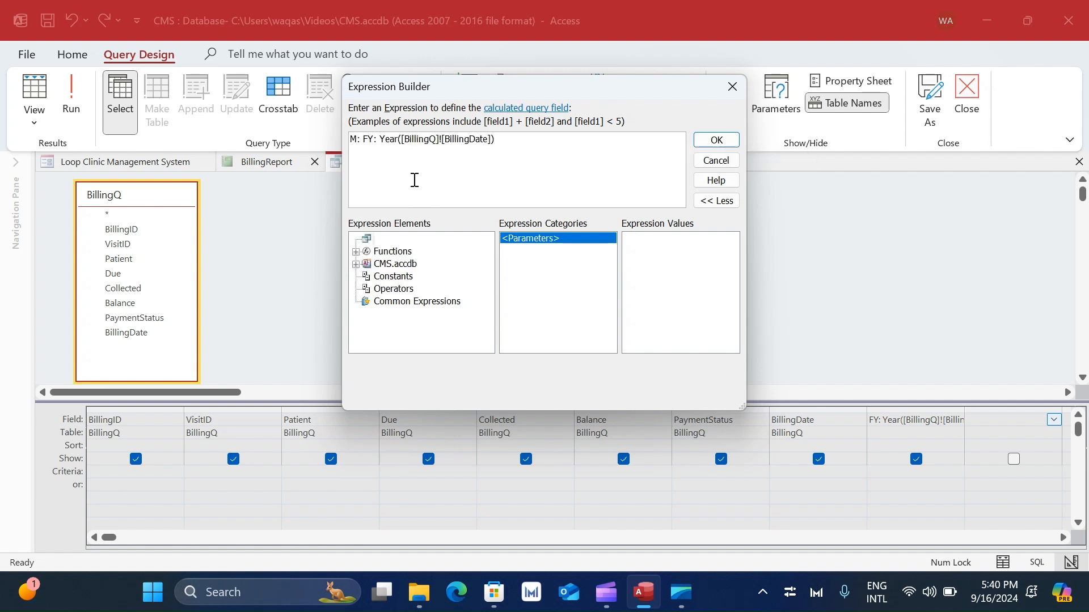
{"action": "double_click", "coordinate": [387, 138]}
{"action": "type", "text": "Month"}
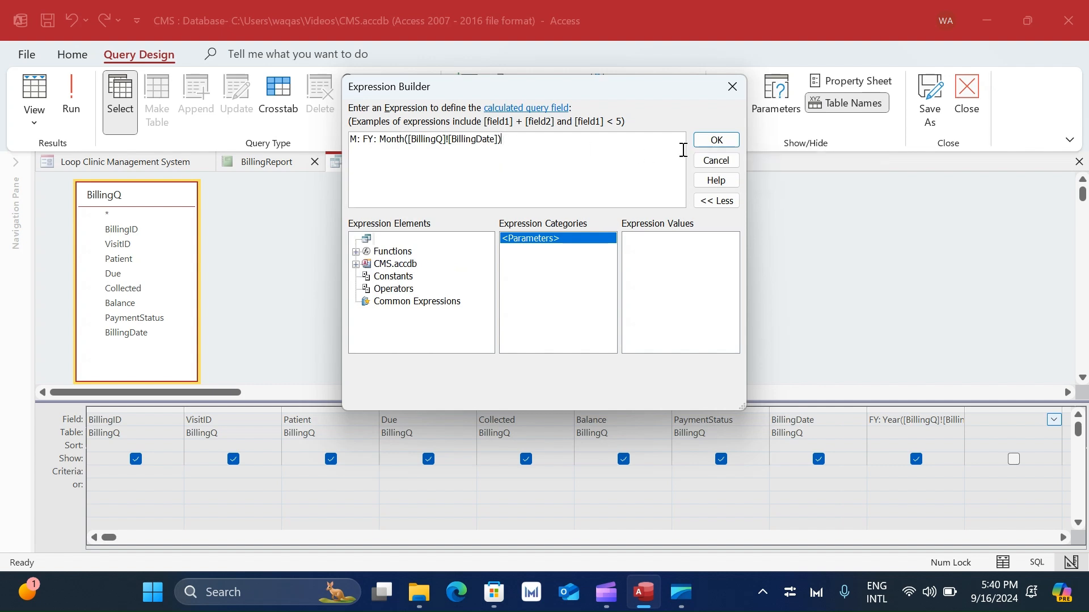
{"action": "left_click", "coordinate": [717, 140]}
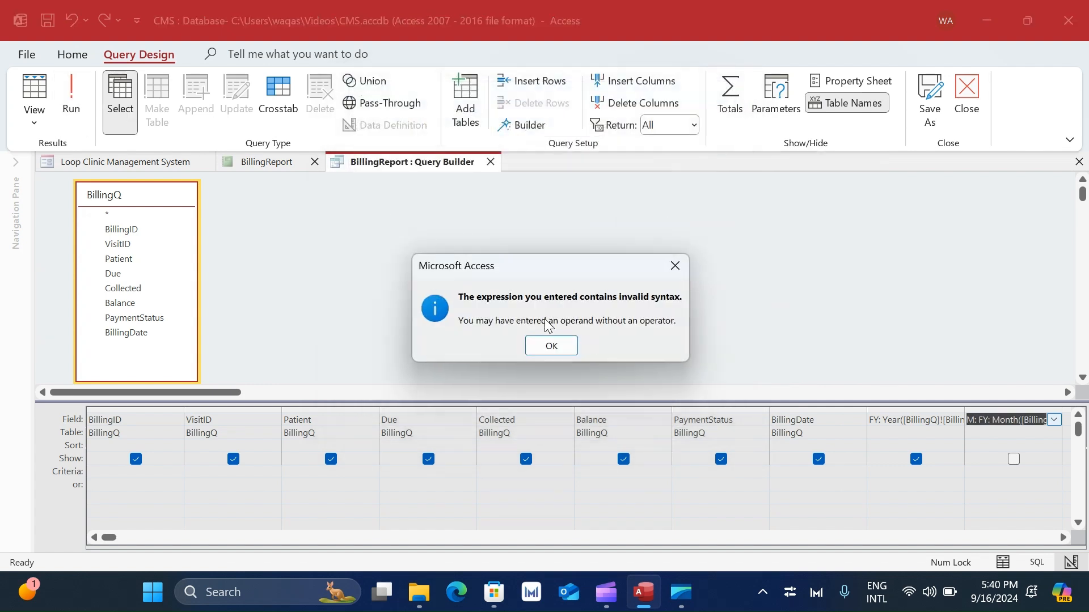
{"action": "left_click", "coordinate": [548, 356]}
- Correct the month field's expression to M:Month([BillingQ]![BillingDate]) by removing the extra FY: prefix
{"action": "left_click", "coordinate": [988, 424]}
{"action": "right_click", "coordinate": [988, 425]}
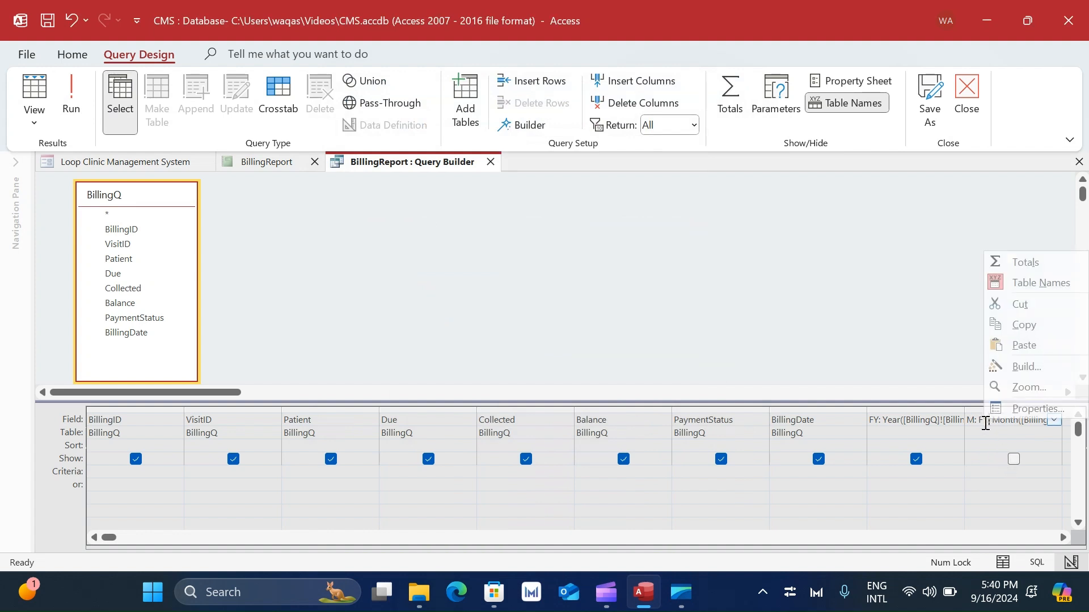
{"action": "left_click", "coordinate": [998, 363]}
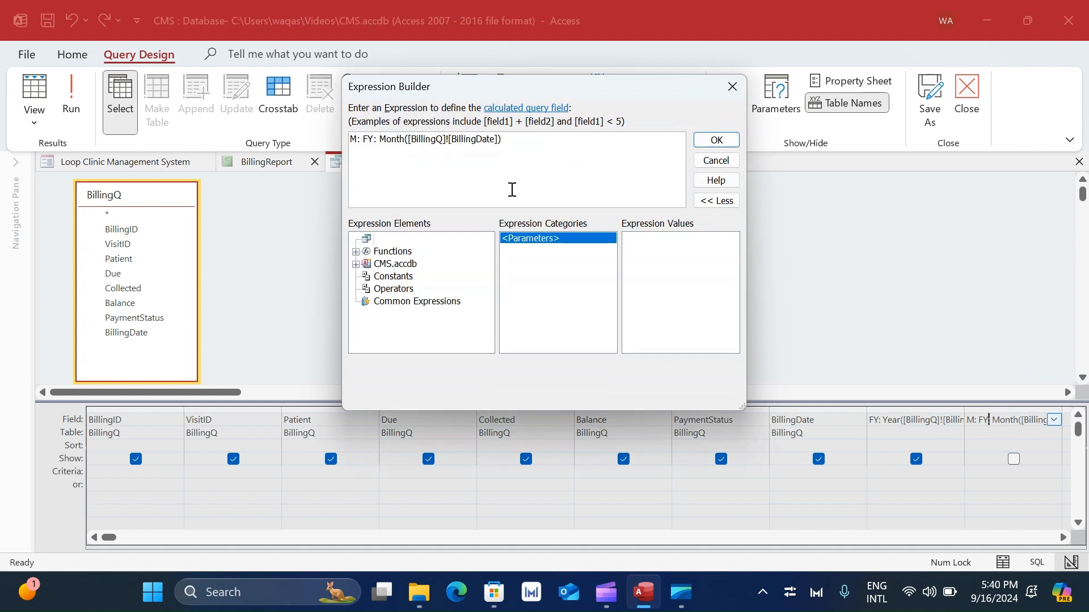
{"action": "key", "text": "BackSpace"}
{"action": "key", "text": "BackSpace"}
{"action": "key", "text": "BackSpace"}
{"action": "key", "text": "BackSpace"}
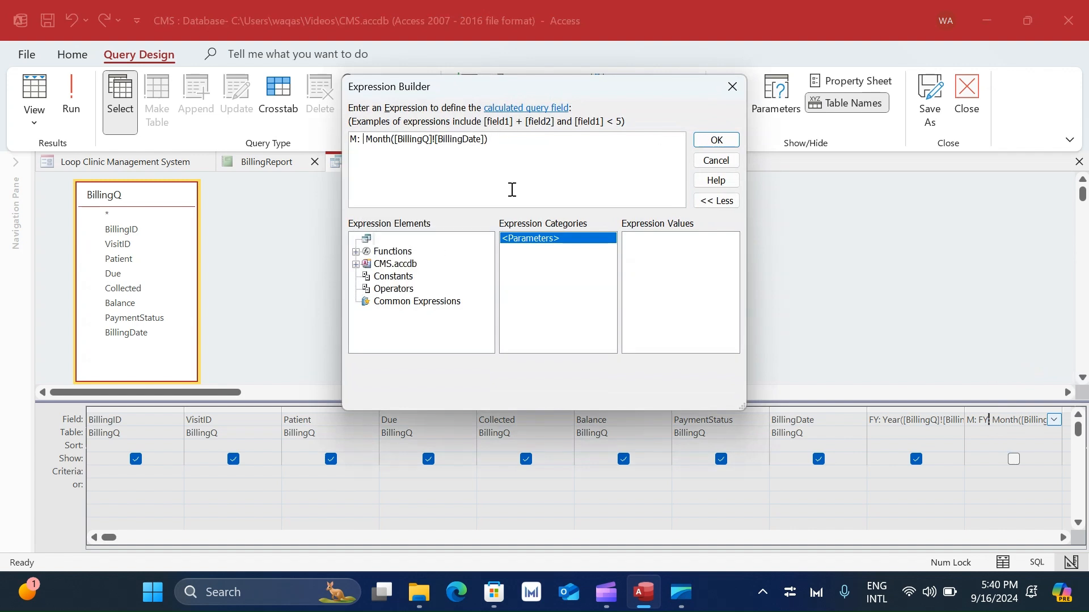
{"action": "key", "text": "BackSpace"}
{"action": "key", "text": "BackSpace"}
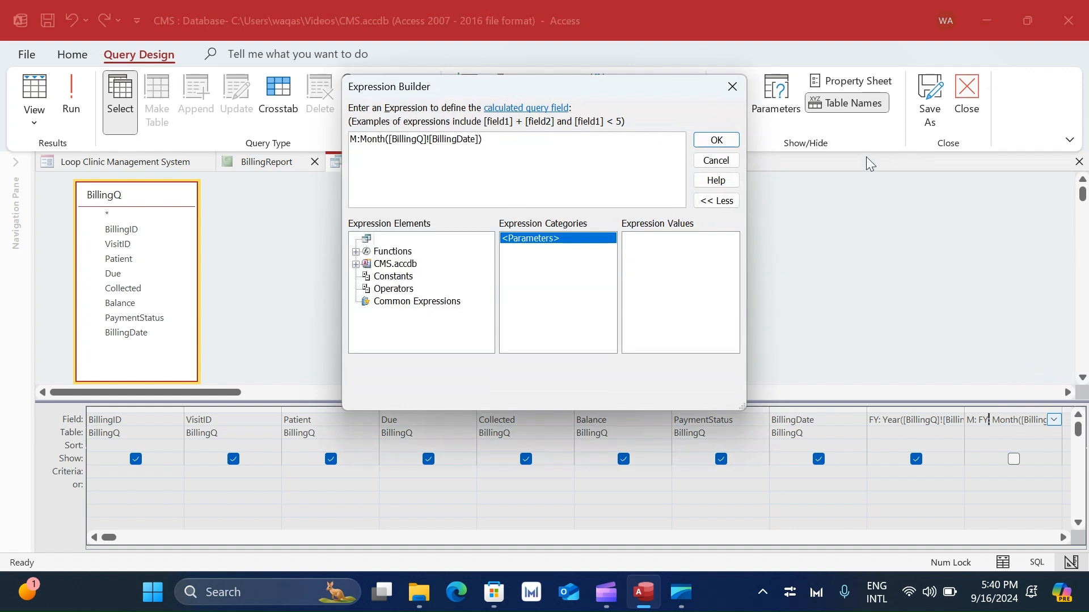
{"action": "left_click", "coordinate": [715, 140]}
- Check the query's records, including the FY and M columns, in Datasheet View
{"action": "left_click", "coordinate": [34, 111]}
{"action": "left_click", "coordinate": [49, 91]}
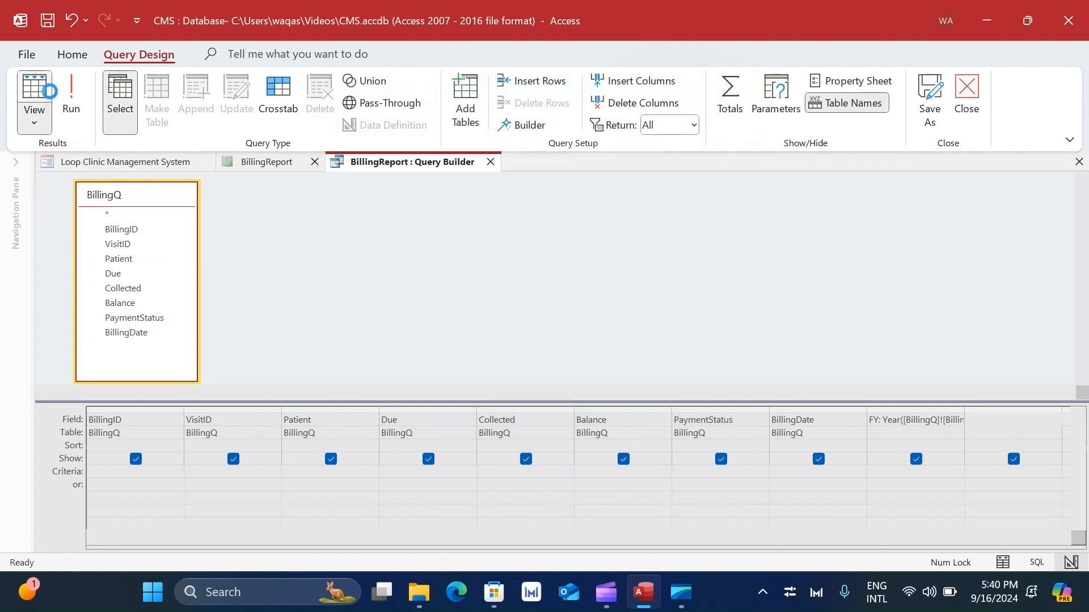
{"action": "left_click", "coordinate": [407, 228]}
{"action": "left_click", "coordinate": [397, 345]}
{"action": "left_click", "coordinate": [334, 247]}
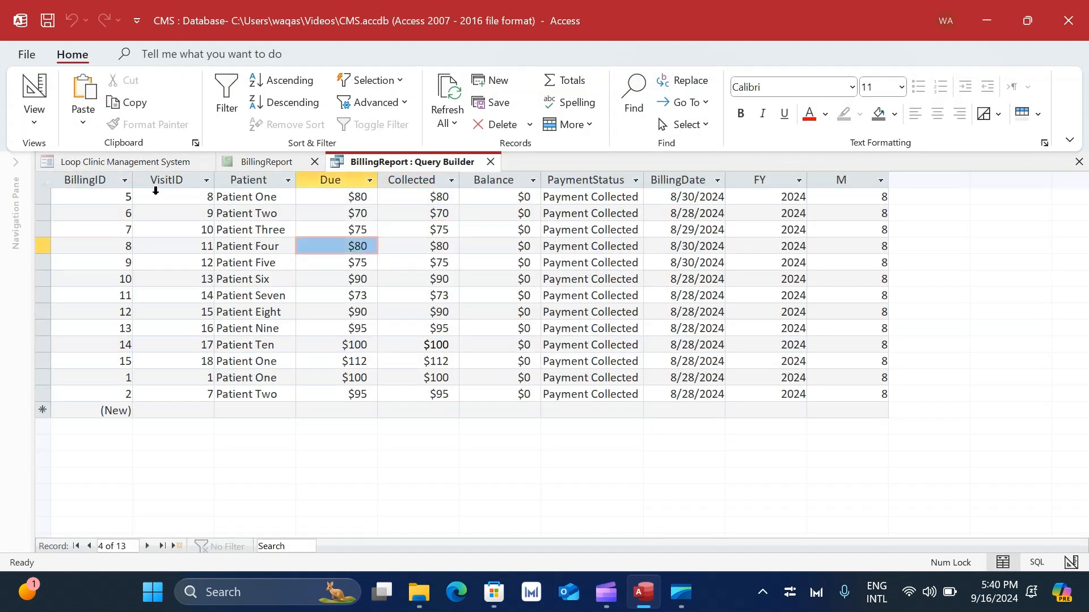
{"action": "left_click", "coordinate": [201, 215]}
- Save the record source query and close its Query Builder
{"action": "right_click", "coordinate": [401, 163]}
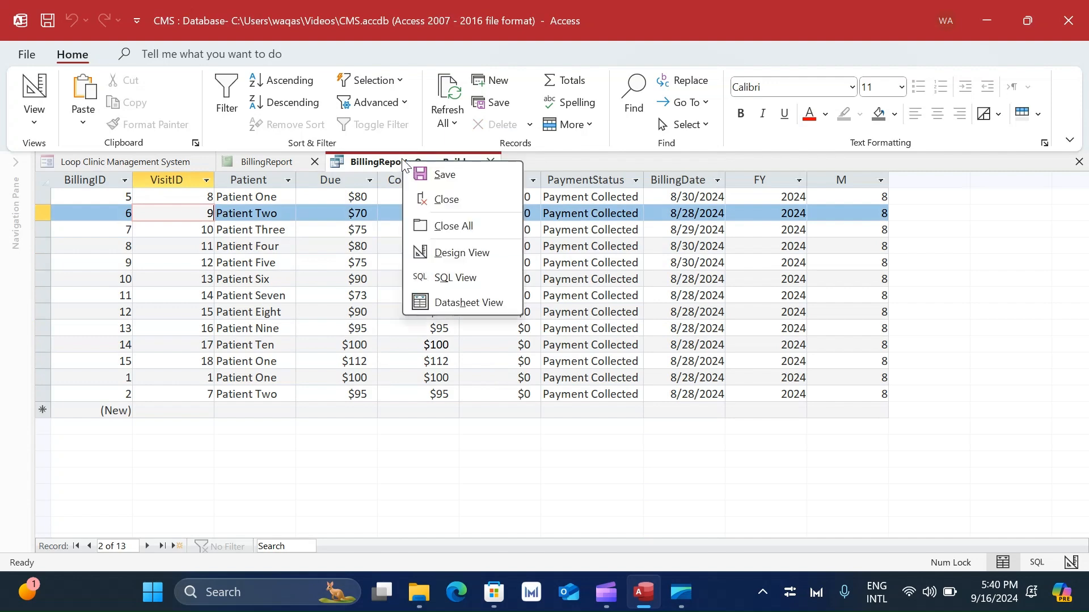
{"action": "left_click", "coordinate": [426, 177]}
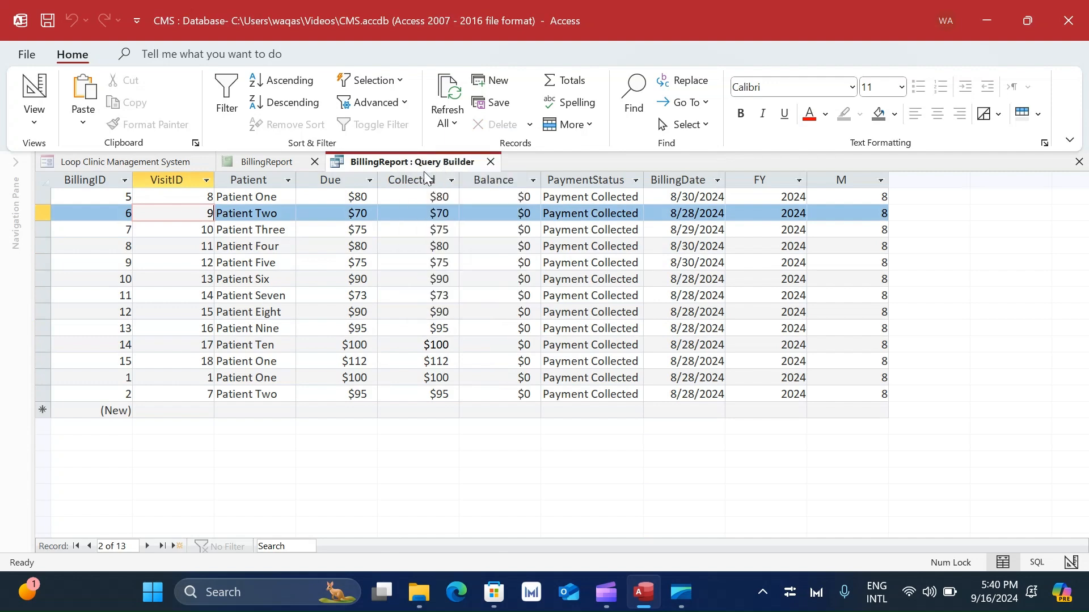
{"action": "left_click", "coordinate": [489, 163]}
- Show the fields available to BillingReport and select the eight from BillingID through BillingDate
{"action": "left_click", "coordinate": [428, 56]}
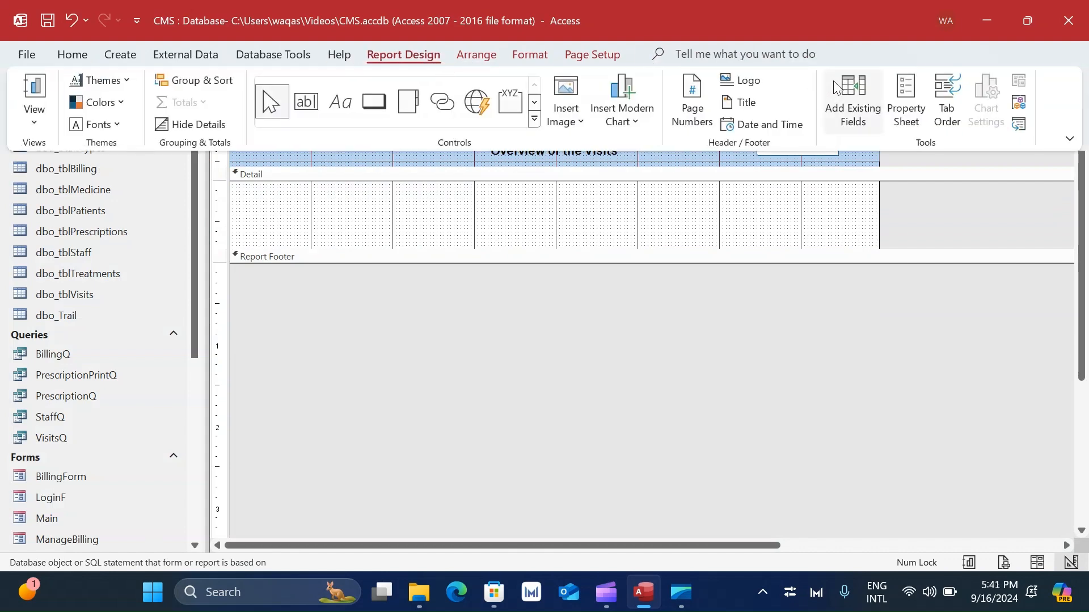
{"action": "left_click", "coordinate": [854, 103]}
{"action": "left_click", "coordinate": [827, 179]}
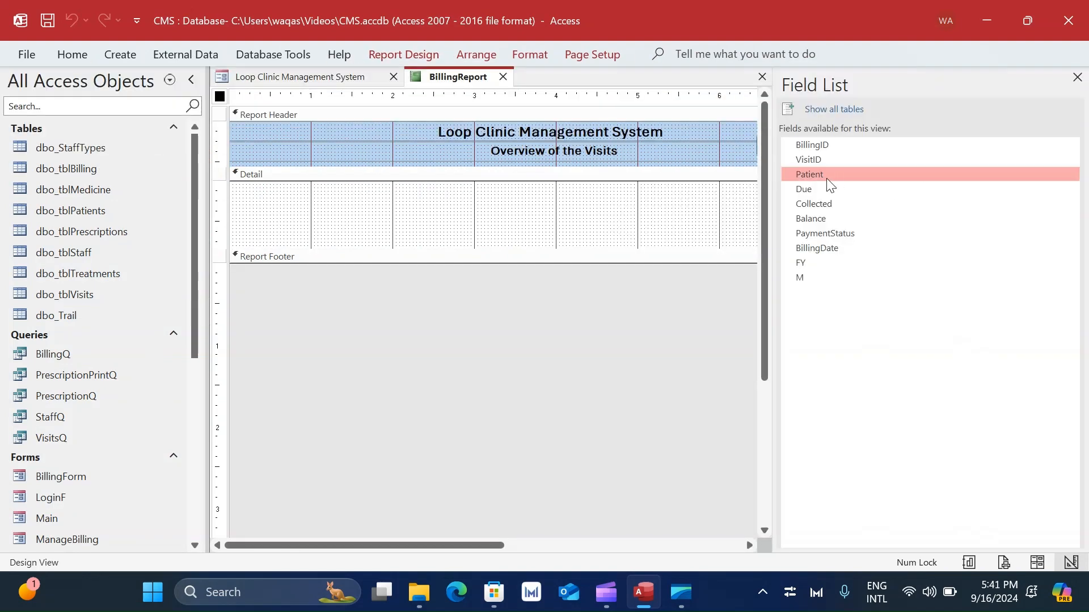
{"action": "left_click", "coordinate": [818, 145]}
{"action": "key", "text": "shift+Down"}
{"action": "key", "text": "shift+Down"}
{"action": "key", "text": "shift+Down"}
{"action": "key", "text": "shift+Down"}
{"action": "key", "text": "shift+Down"}
{"action": "key", "text": "shift+Down"}
{"action": "key", "text": "shift+Down"}
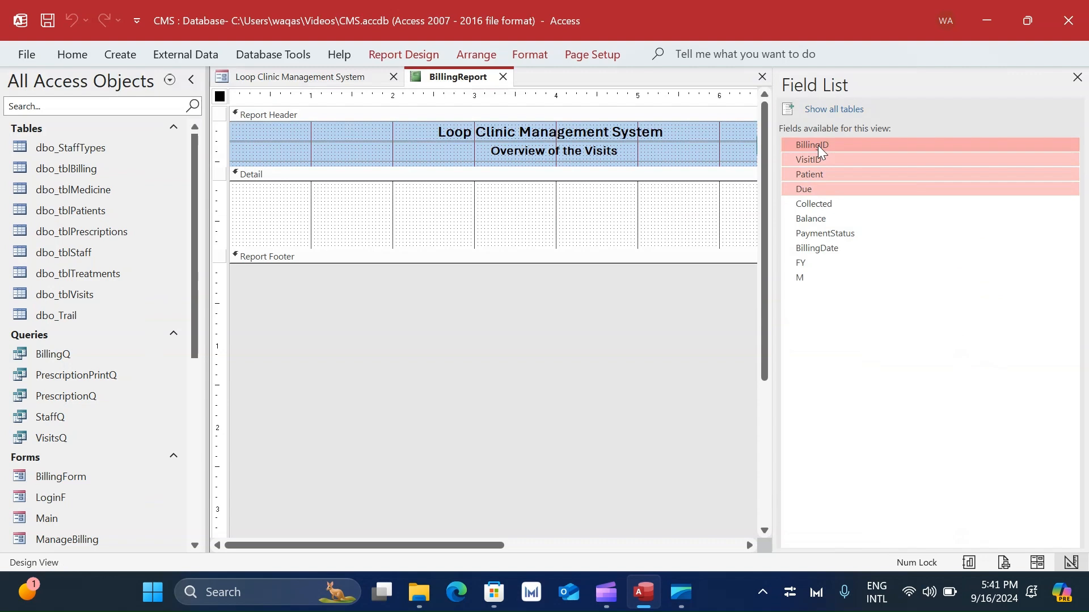
{"action": "left_click_drag", "start_coordinate": [817, 145], "coordinate": [431, 212]}
{"action": "left_click_drag", "start_coordinate": [568, 219], "coordinate": [253, 363]}
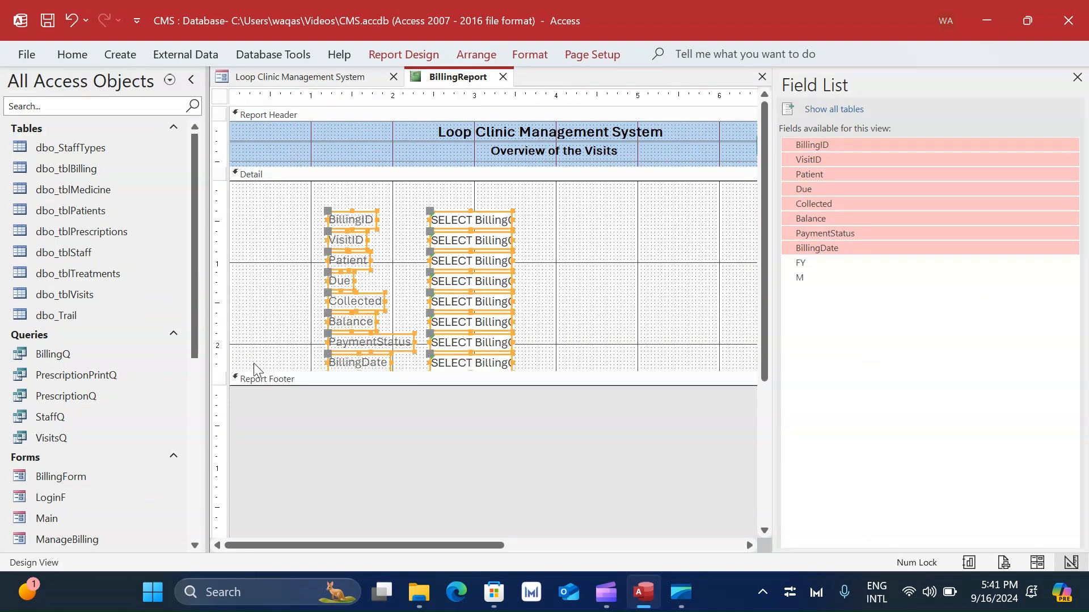
{"action": "key", "text": "Delete"}
- Place the eight selected fields in the Detail section, text boxes starting about 3.3 inches across, and set all their text to black
{"action": "left_click_drag", "start_coordinate": [863, 158], "coordinate": [500, 199]}
{"action": "left_click_drag", "start_coordinate": [605, 202], "coordinate": [374, 358]}
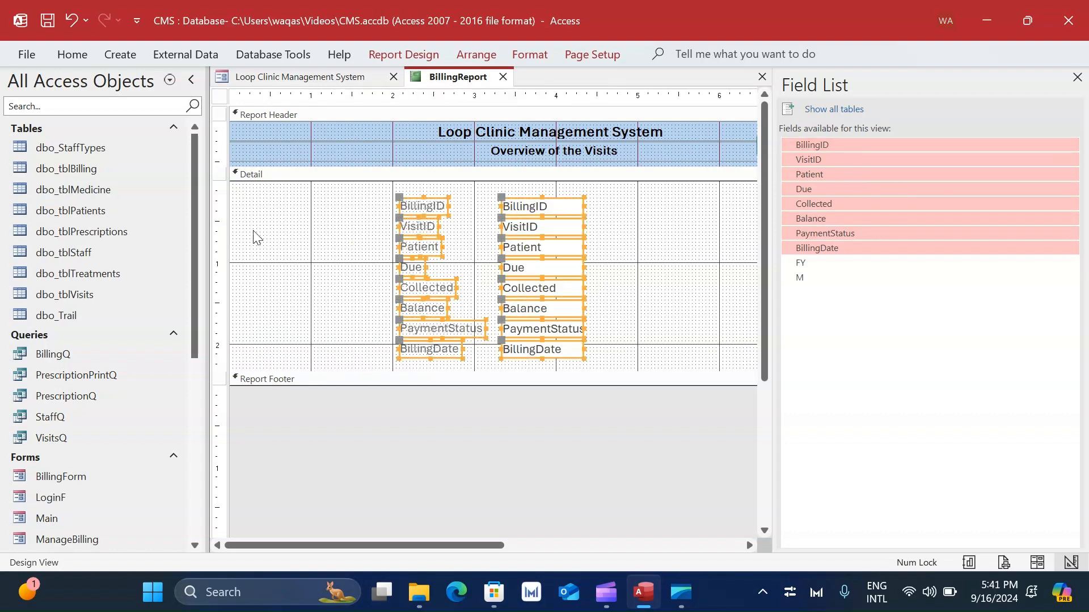
{"action": "left_click", "coordinate": [73, 54]}
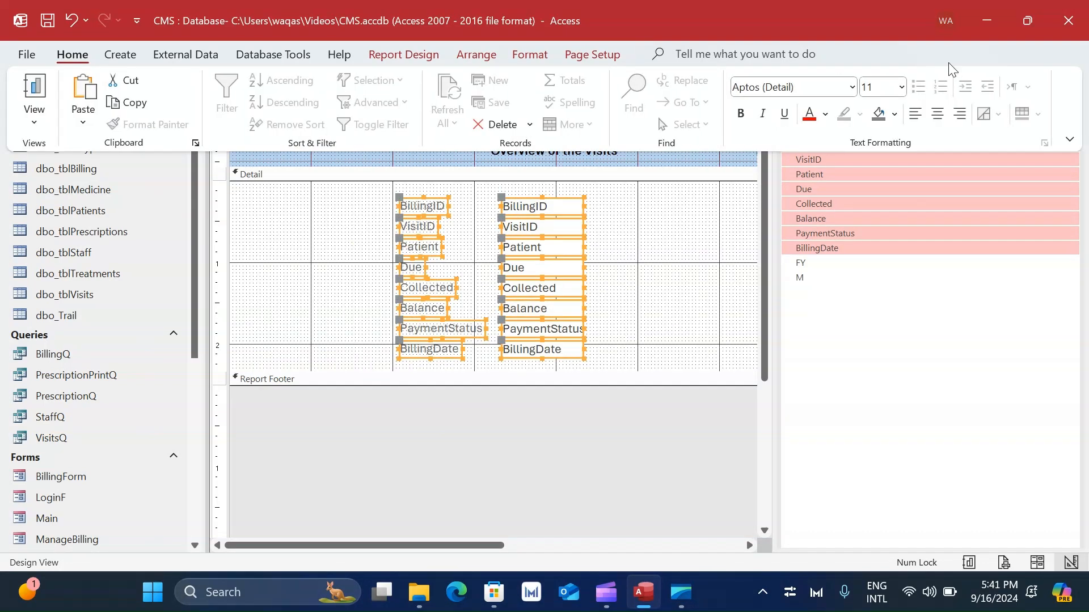
{"action": "left_click", "coordinate": [826, 115]}
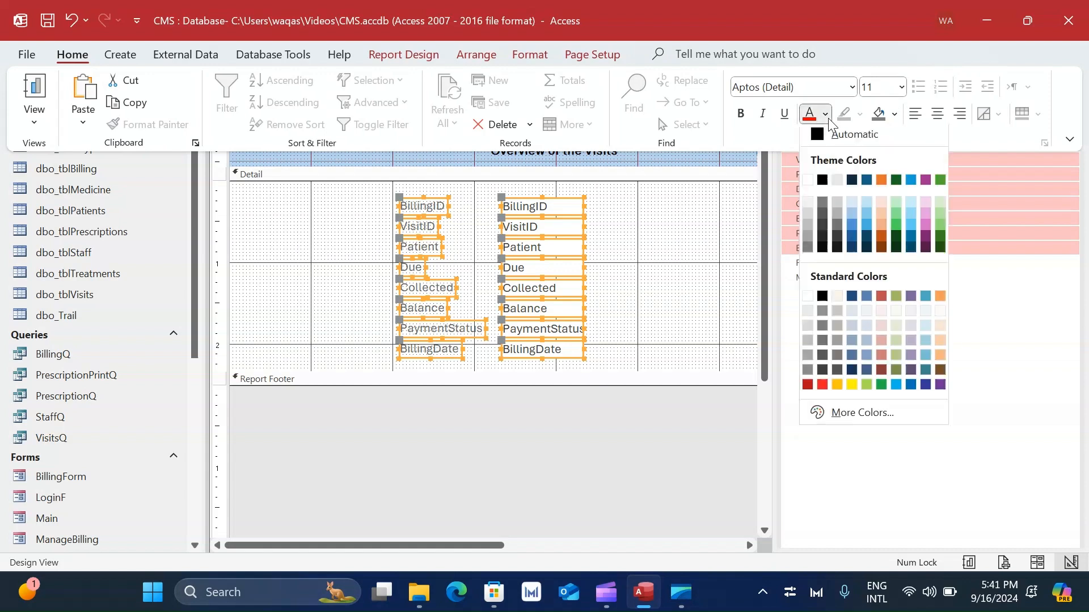
{"action": "left_click", "coordinate": [822, 183]}
- Set the font of all field labels and text boxes in the Detail section to Calibri
{"action": "right_click", "coordinate": [574, 264]}
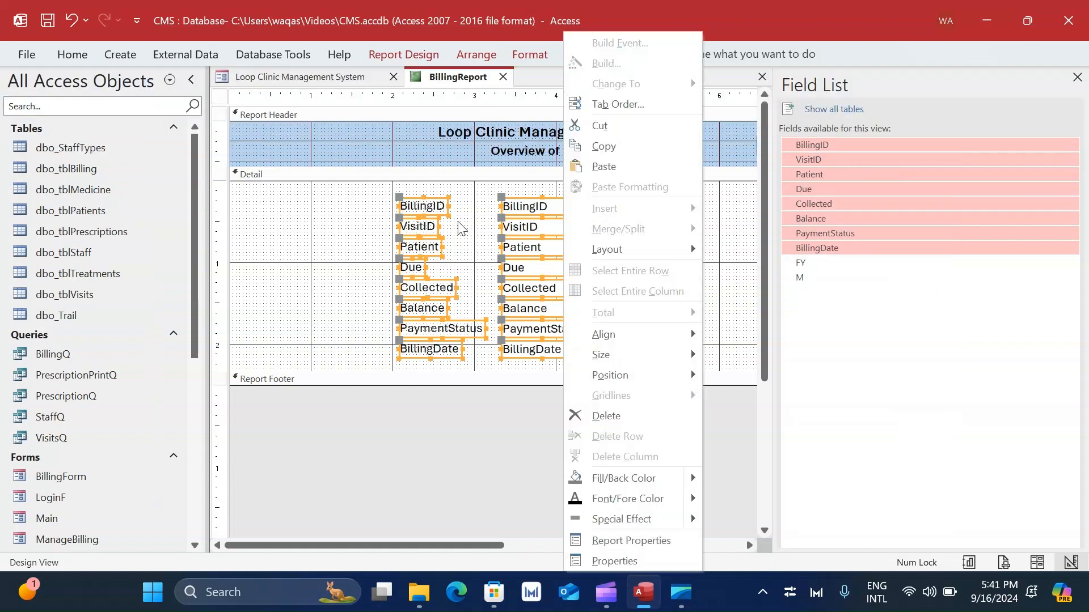
{"action": "left_click", "coordinate": [73, 54]}
{"action": "left_click", "coordinate": [798, 87]}
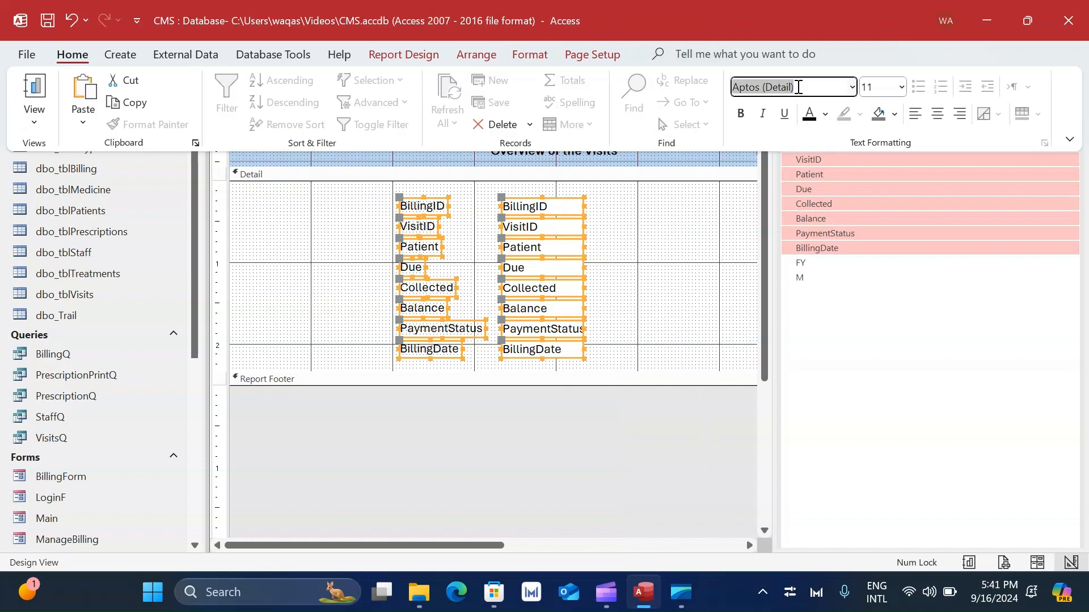
{"action": "type", "text": "Calibri"}
{"action": "key", "text": "Tab"}
{"action": "left_click", "coordinate": [668, 277]}
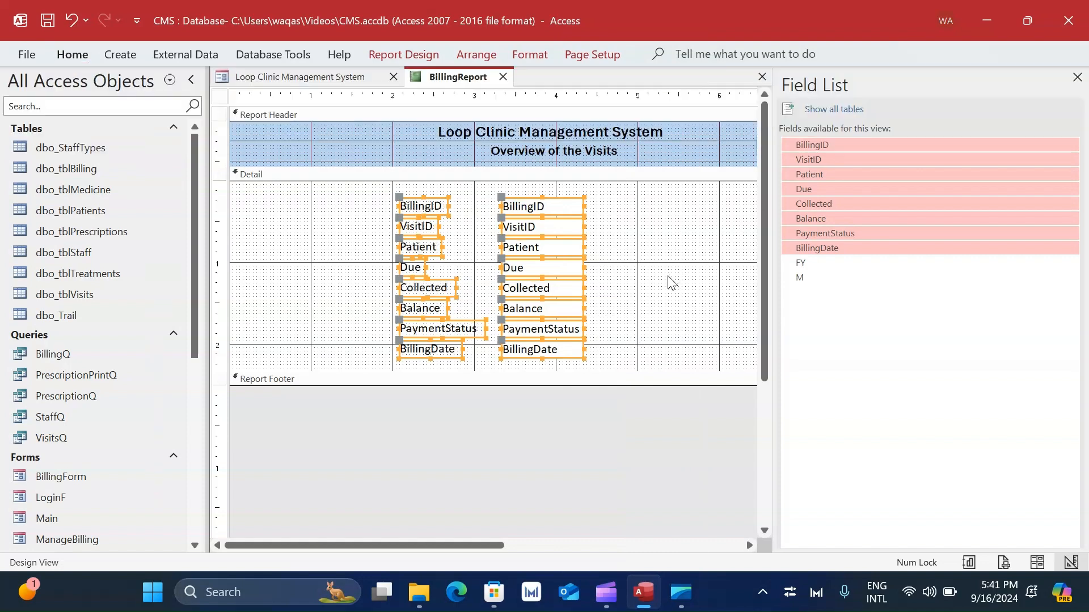
- Set the font of the two title lines in the report header to Calibri
{"action": "left_click", "coordinate": [603, 131]}
{"action": "left_click", "coordinate": [72, 54]}
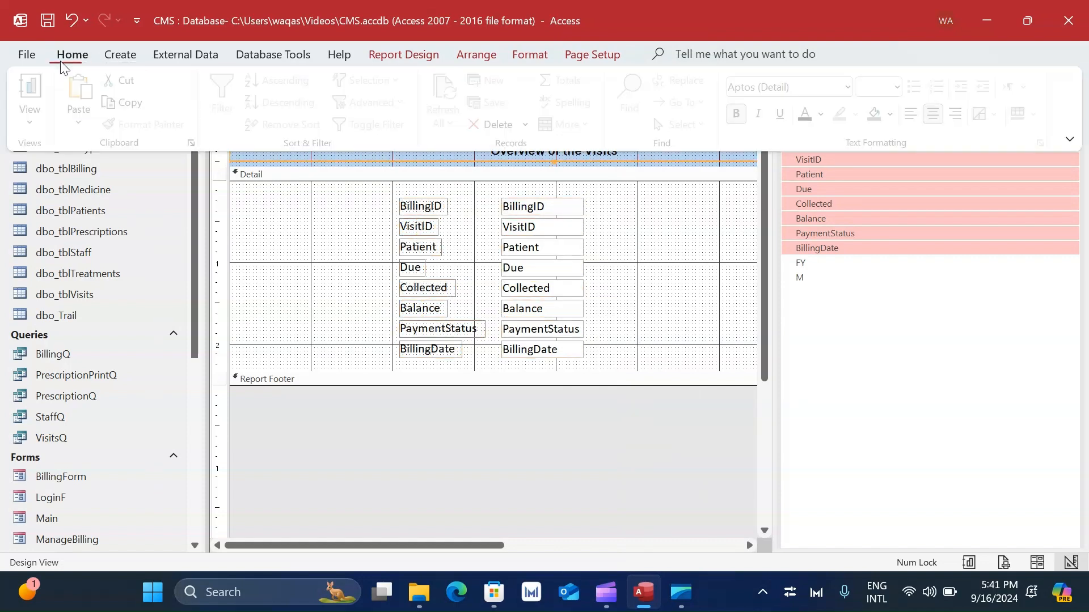
{"action": "left_click", "coordinate": [778, 85]}
{"action": "type", "text": "Calibri"}
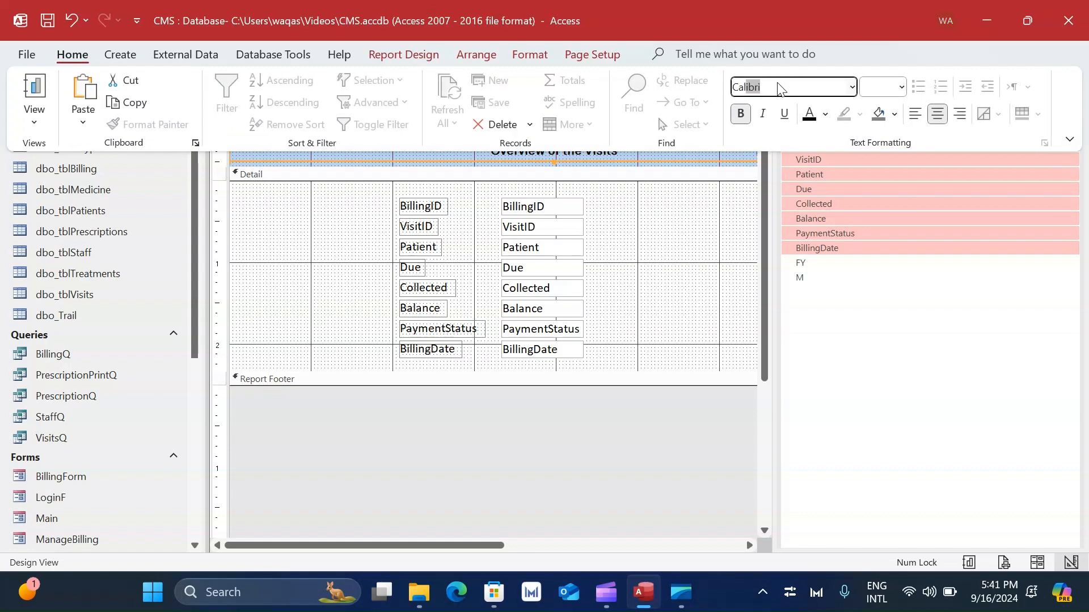
{"action": "key", "text": "Tab"}
- Arrange the eight Detail labels and text boxes in a tabular layout and move it to the report's left edge
{"action": "left_click_drag", "start_coordinate": [639, 205], "coordinate": [436, 416]}
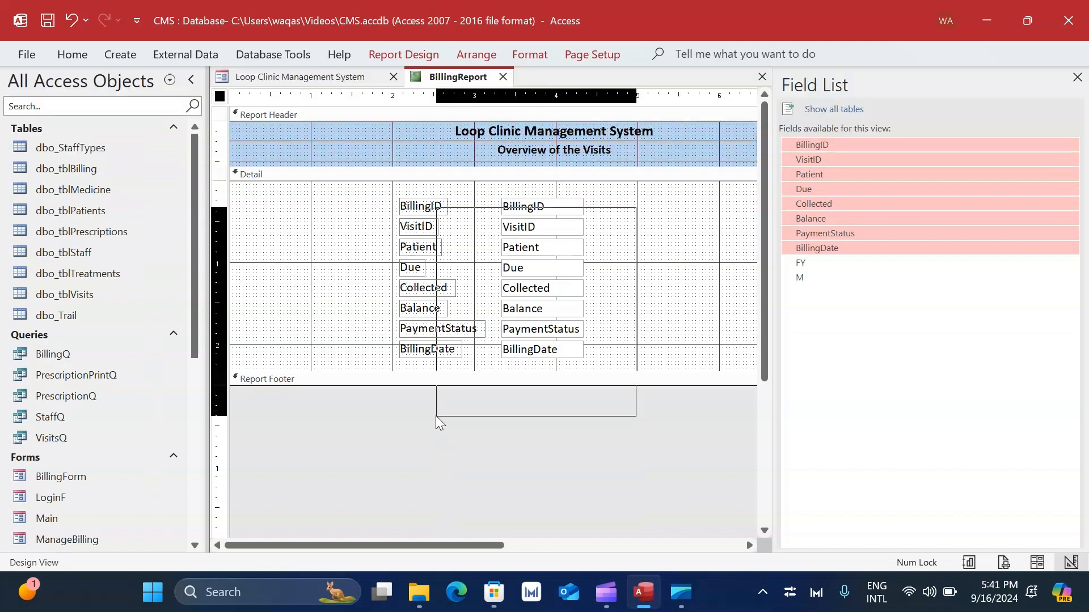
{"action": "right_click", "coordinate": [431, 317]}
{"action": "mouse_move", "coordinate": [559, 250]}
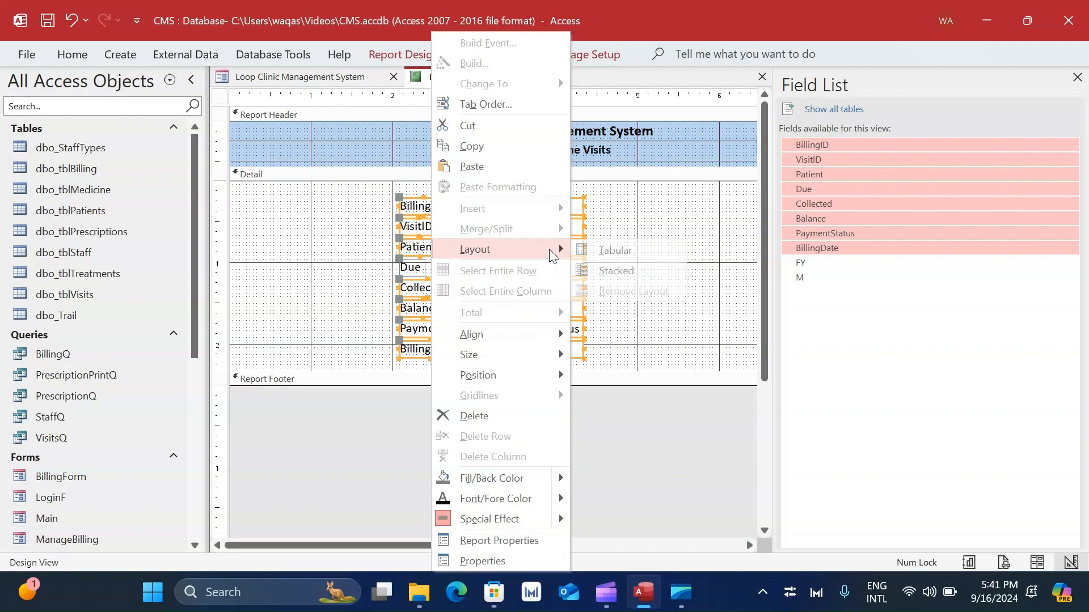
{"action": "left_click", "coordinate": [617, 272]}
{"action": "left_click", "coordinate": [1078, 78]}
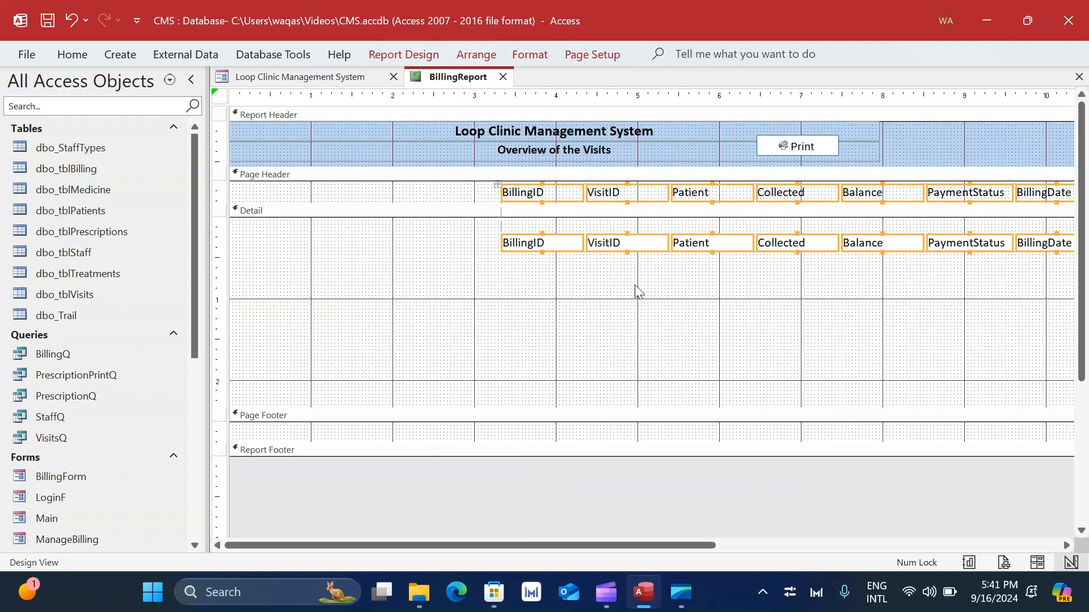
{"action": "left_click_drag", "start_coordinate": [614, 342], "coordinate": [282, 195]}
{"action": "left_click", "coordinate": [498, 186]}
- Hide the BillingID and VisitID labels and text boxes by setting Visible to No and Width to 0"
{"action": "left_click_drag", "start_coordinate": [250, 284], "coordinate": [363, 190]}
{"action": "left_click", "coordinate": [403, 54]}
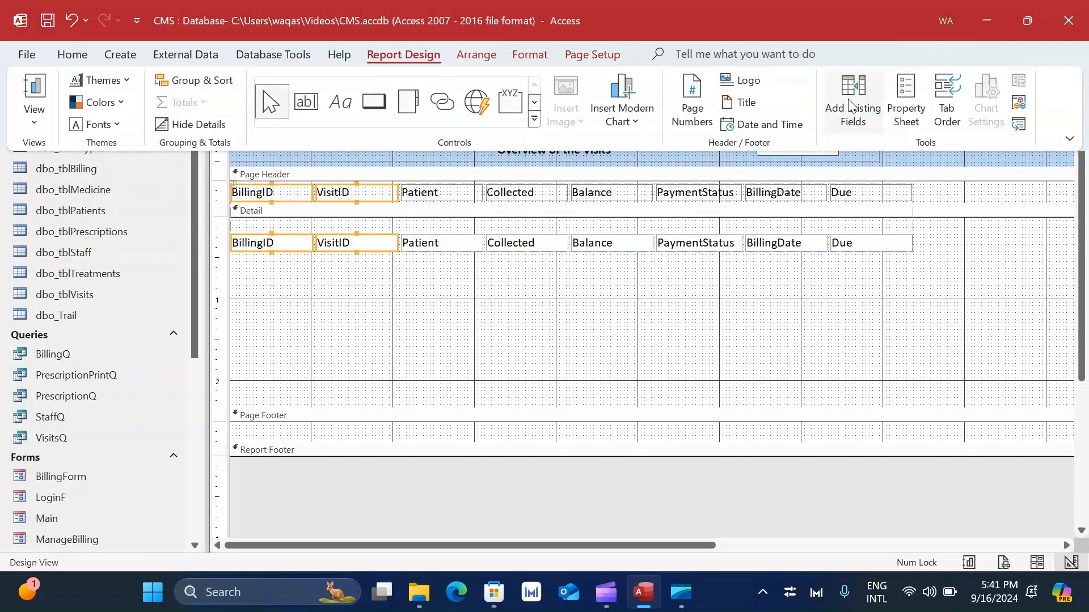
{"action": "left_click", "coordinate": [906, 102]}
{"action": "left_click", "coordinate": [802, 162]}
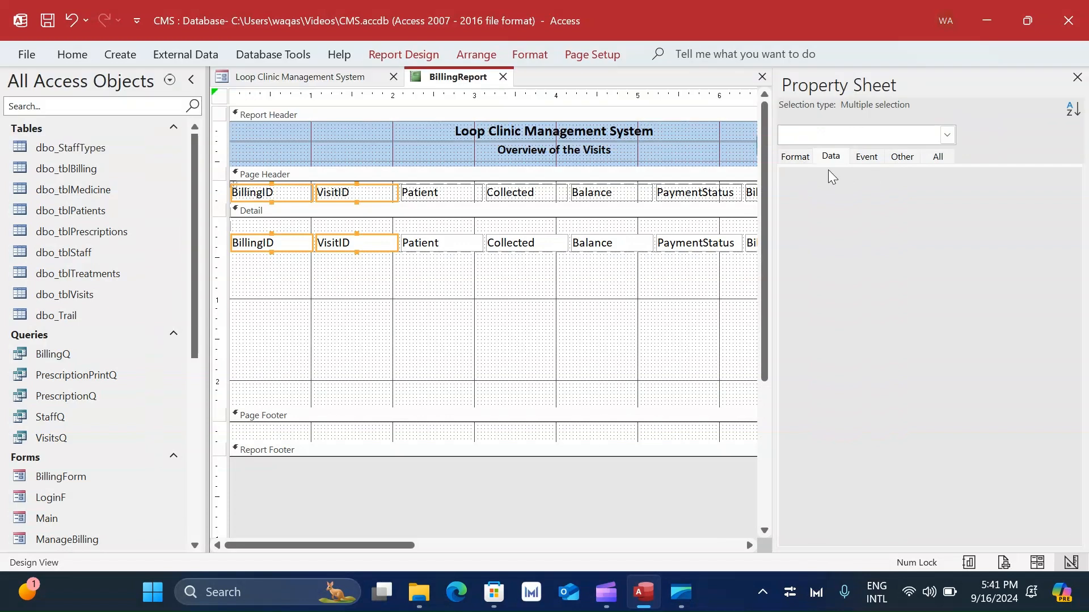
{"action": "double_click", "coordinate": [944, 178]}
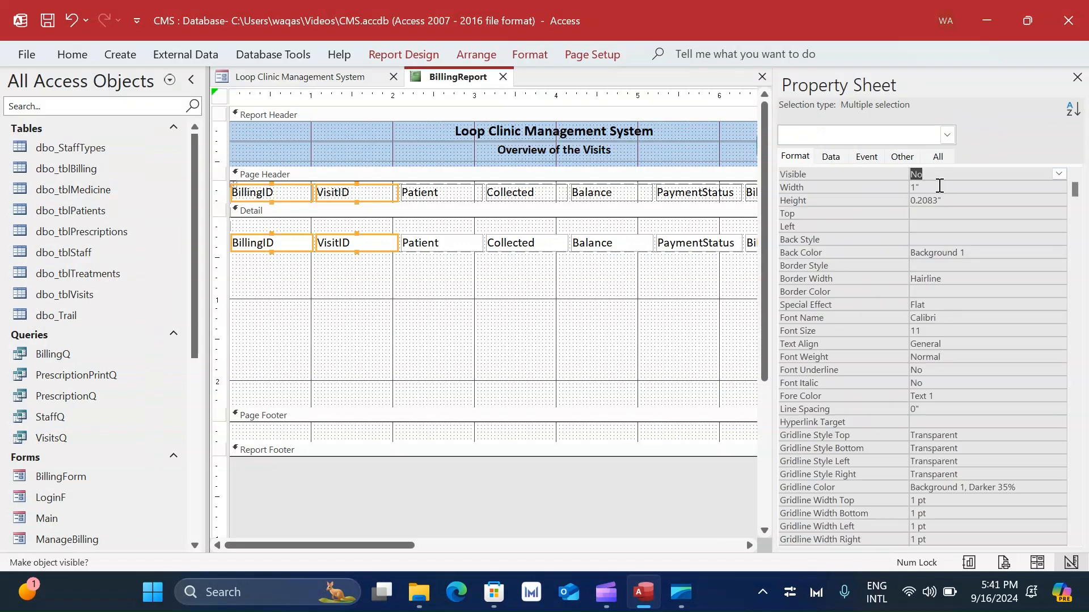
{"action": "key", "text": "Tab"}
{"action": "type", "text": "0"}
{"action": "key", "text": "Return"}
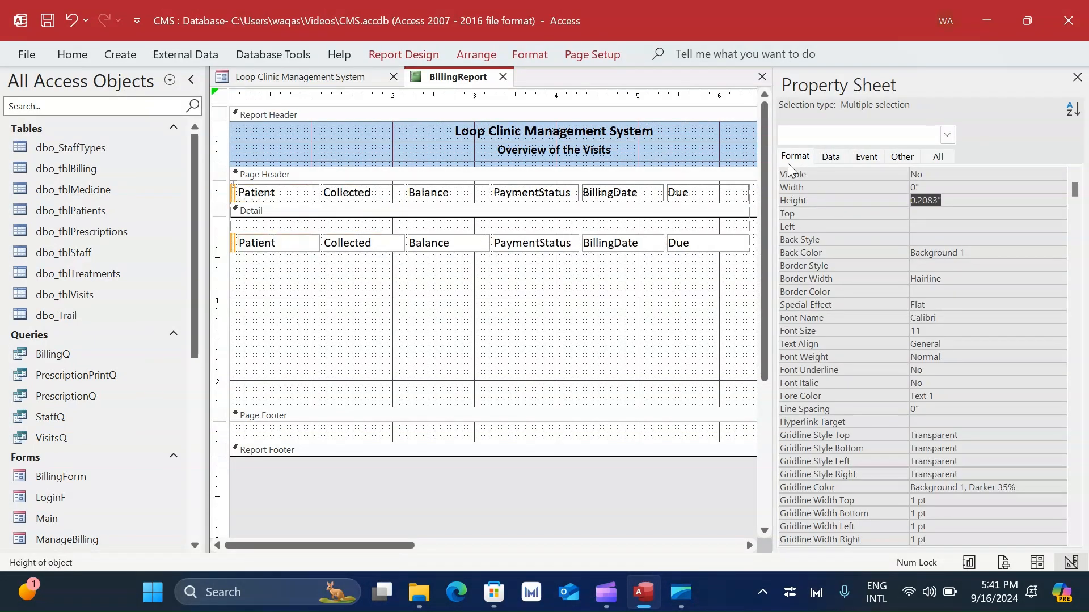
- Widen the Patient column to about 2.06 inches
{"action": "left_click", "coordinate": [613, 315]}
{"action": "left_click", "coordinate": [312, 193]}
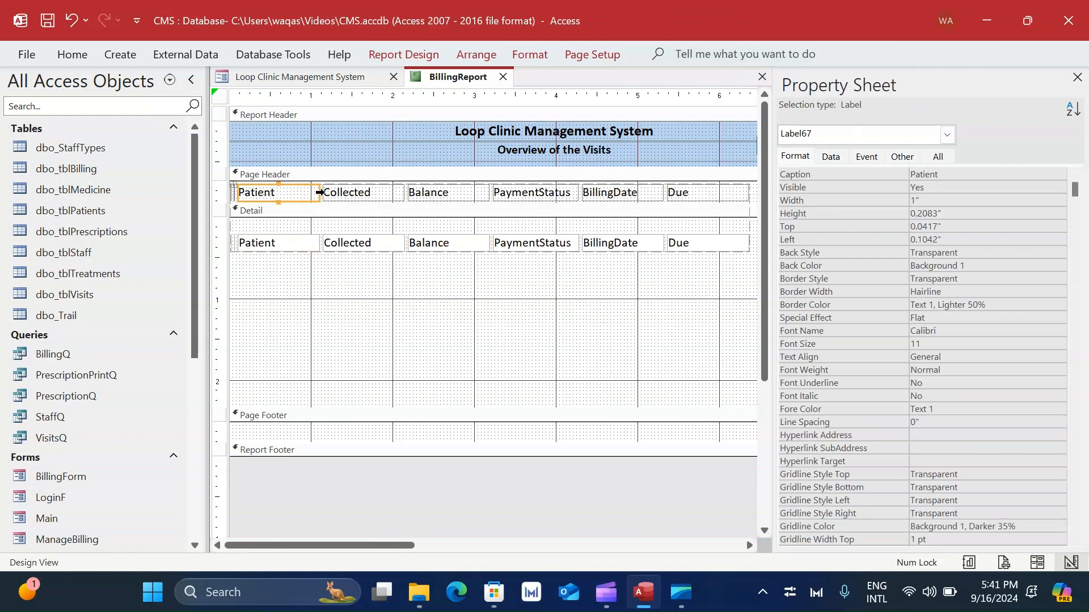
{"action": "left_click_drag", "start_coordinate": [319, 193], "coordinate": [405, 185]}
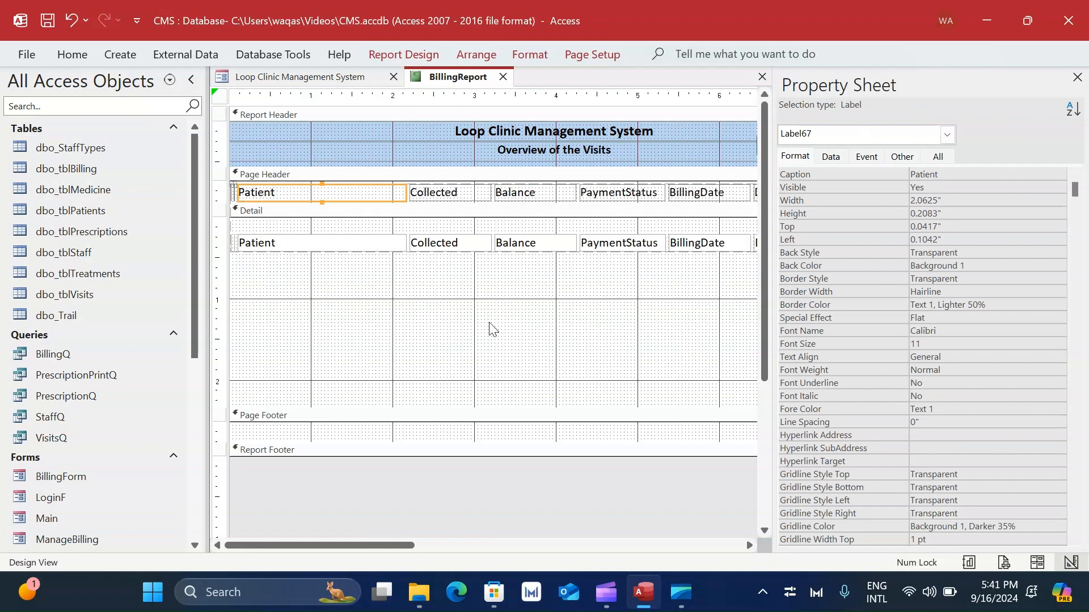
{"action": "left_click", "coordinate": [679, 342]}
- Move the BillingDate column ahead of Patient and change its header caption to "Billing Date"
{"action": "left_click", "coordinate": [709, 242]}
{"action": "left_click", "coordinate": [710, 194], "text": "shift"}
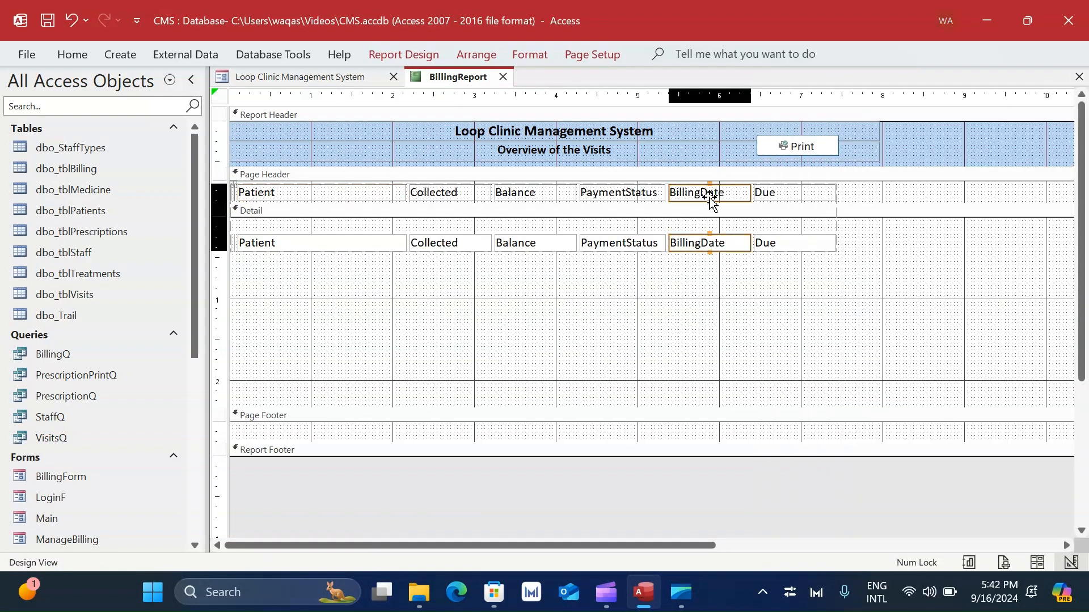
{"action": "left_click_drag", "start_coordinate": [712, 199], "coordinate": [267, 199]}
{"action": "left_click", "coordinate": [370, 313]}
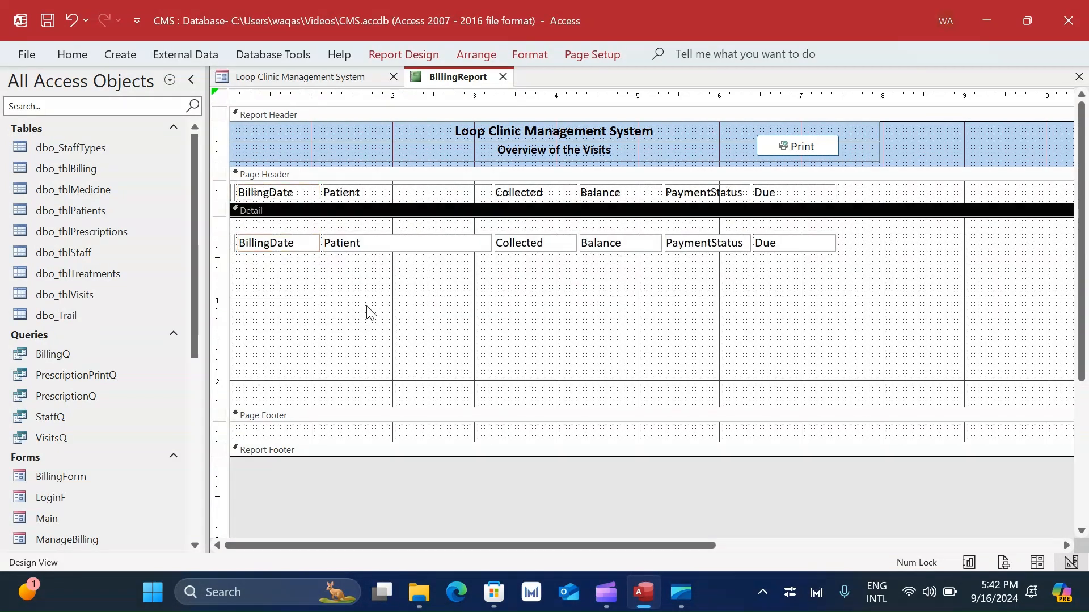
{"action": "left_click", "coordinate": [266, 193]}
{"action": "left_click", "coordinate": [265, 193]}
{"action": "left_click", "coordinate": [655, 209]}
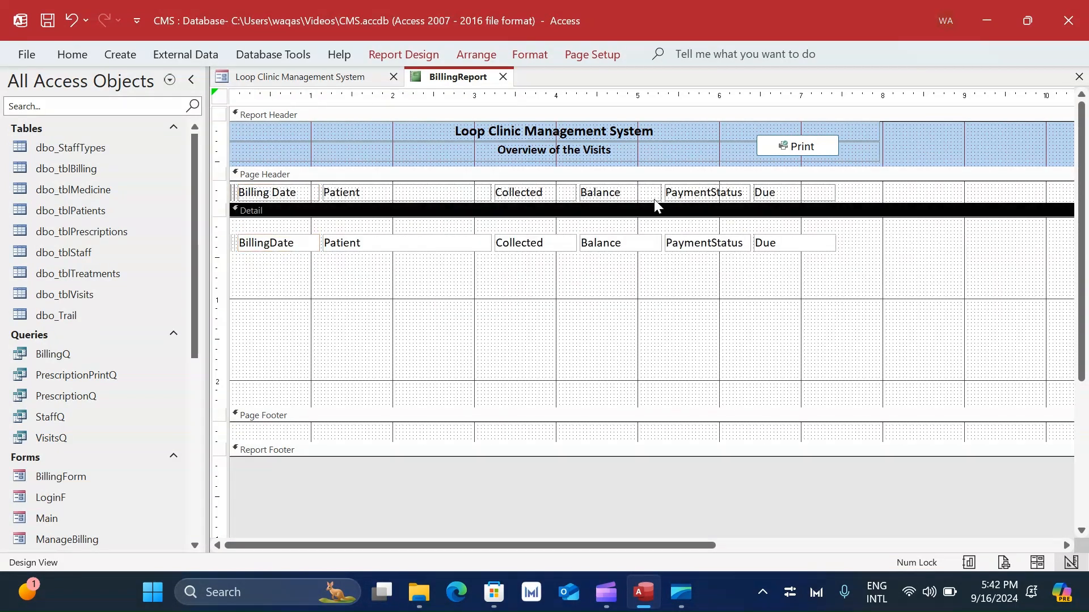
- Change the PaymentStatus header caption to "Payment Status" and move the Due column between Balance and Payment Status
{"action": "left_click", "coordinate": [723, 195]}
{"action": "left_click", "coordinate": [723, 195]}
{"action": "left_click_drag", "start_coordinate": [867, 191], "coordinate": [798, 306]}
{"action": "left_click_drag", "start_coordinate": [794, 246], "coordinate": [679, 244]}
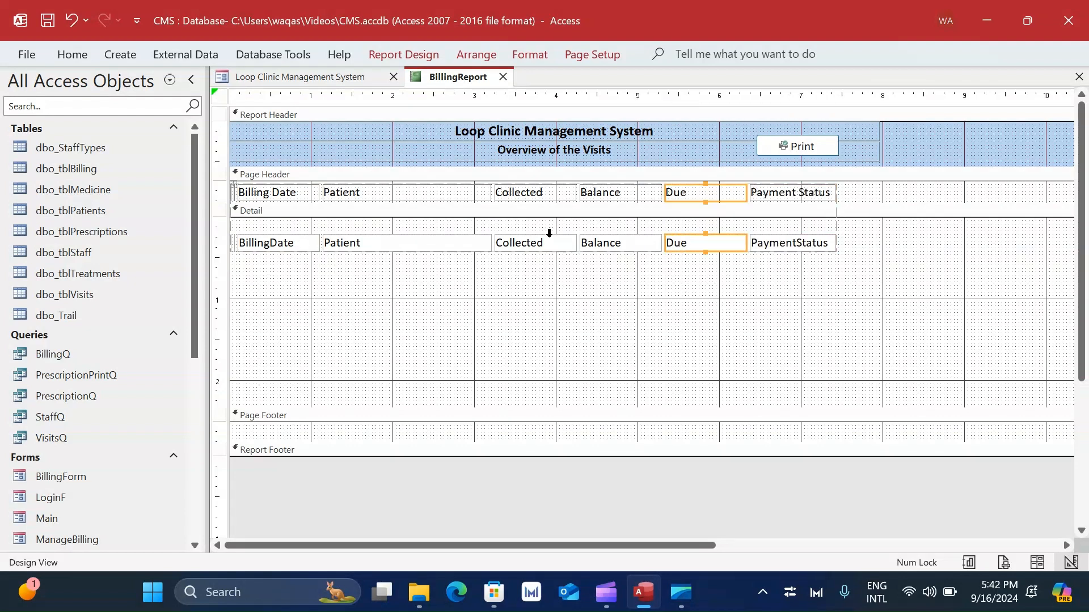
- Move all Detail text boxes up against the upper edge of the Detail section
{"action": "left_click_drag", "start_coordinate": [846, 284], "coordinate": [174, 222]}
{"action": "left_click_drag", "start_coordinate": [286, 247], "coordinate": [295, 215]}
{"action": "left_click_drag", "start_coordinate": [719, 243], "coordinate": [717, 213]}
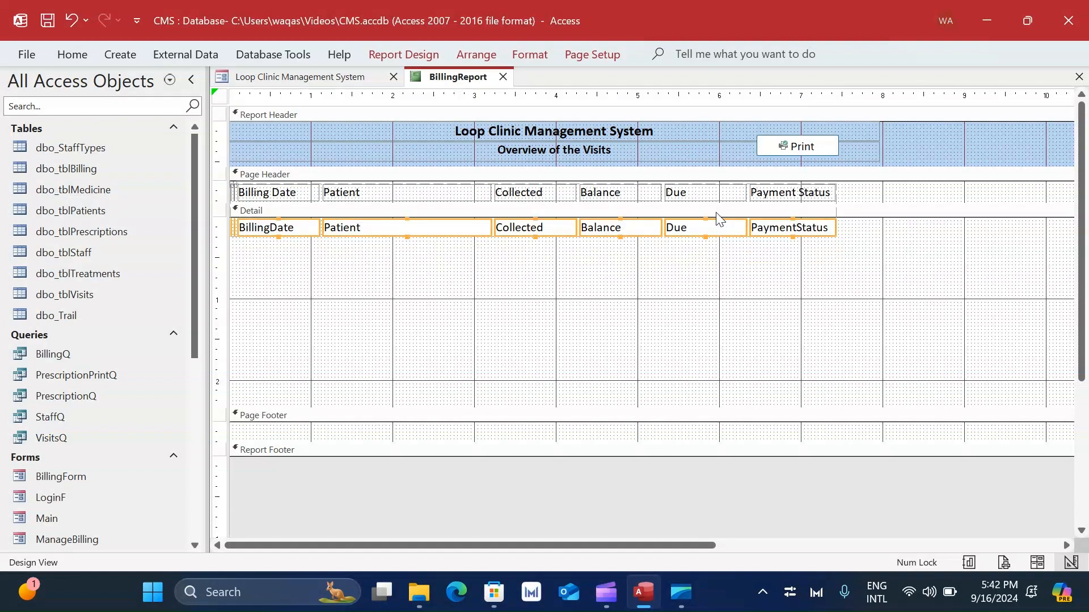
- Make all page header labels bold and reduce their font size
{"action": "left_click", "coordinate": [907, 204]}
{"action": "left_click_drag", "start_coordinate": [902, 197], "coordinate": [65, 189]}
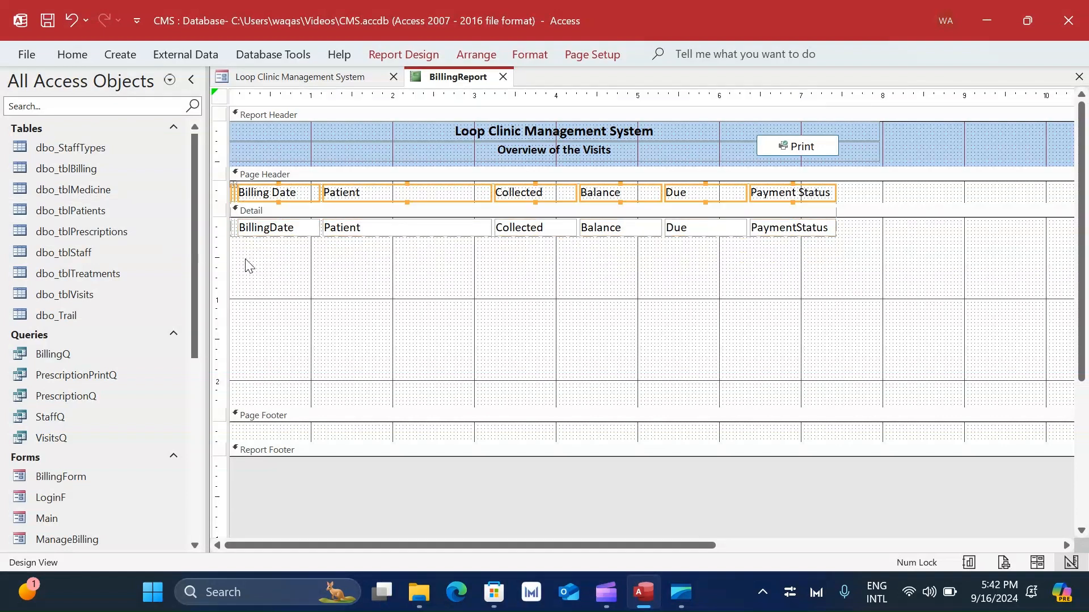
{"action": "key", "text": "ctrl+b"}
{"action": "left_click", "coordinate": [72, 55]}
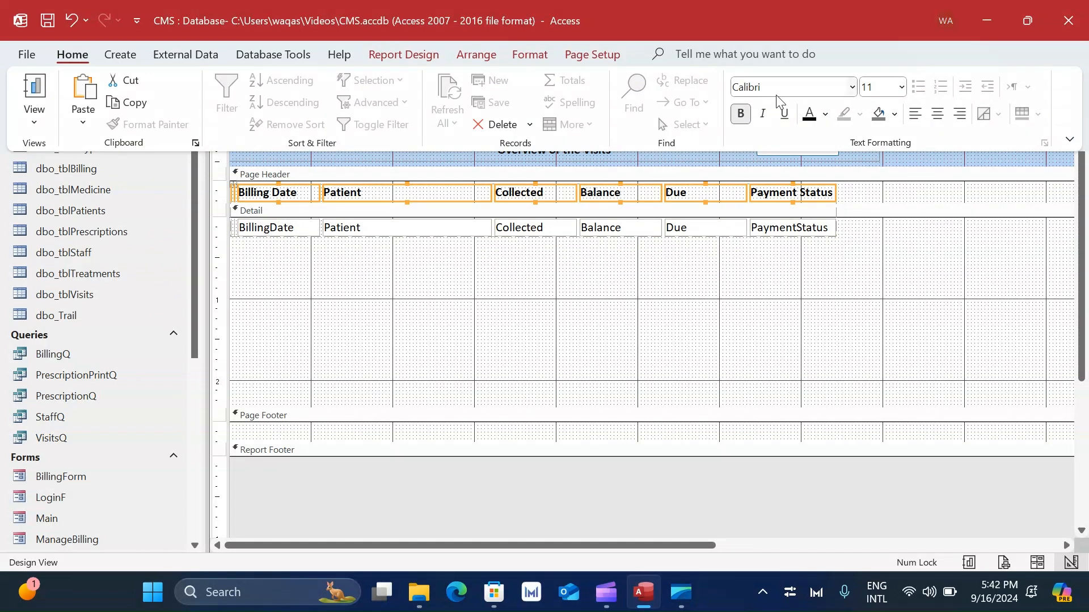
{"action": "left_click", "coordinate": [876, 88]}
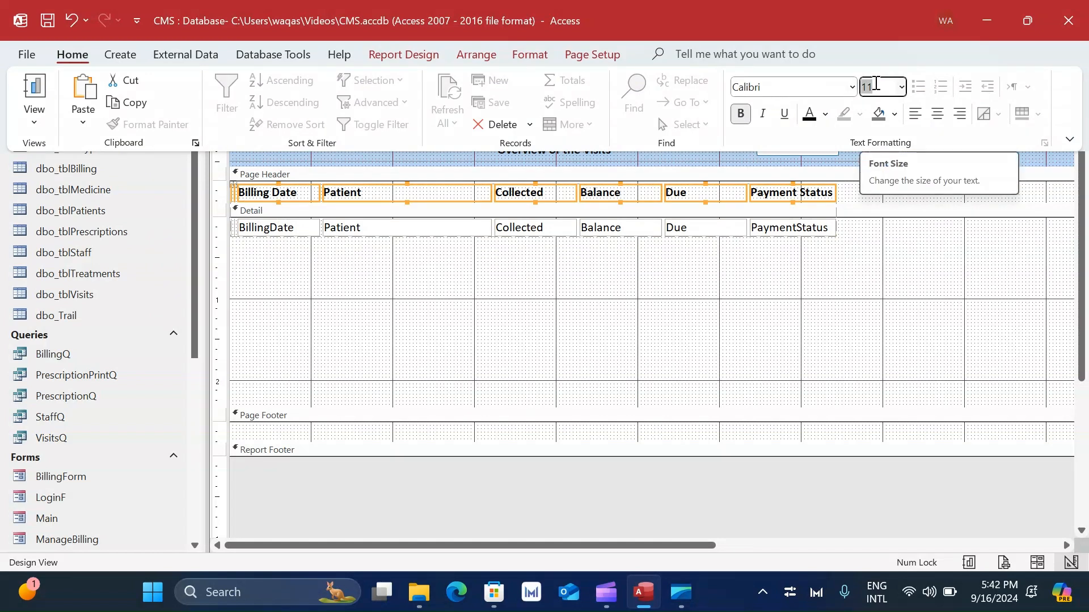
{"action": "type", "text": "1"}
{"action": "key", "text": "BackSpace"}
{"action": "key", "text": "Return"}
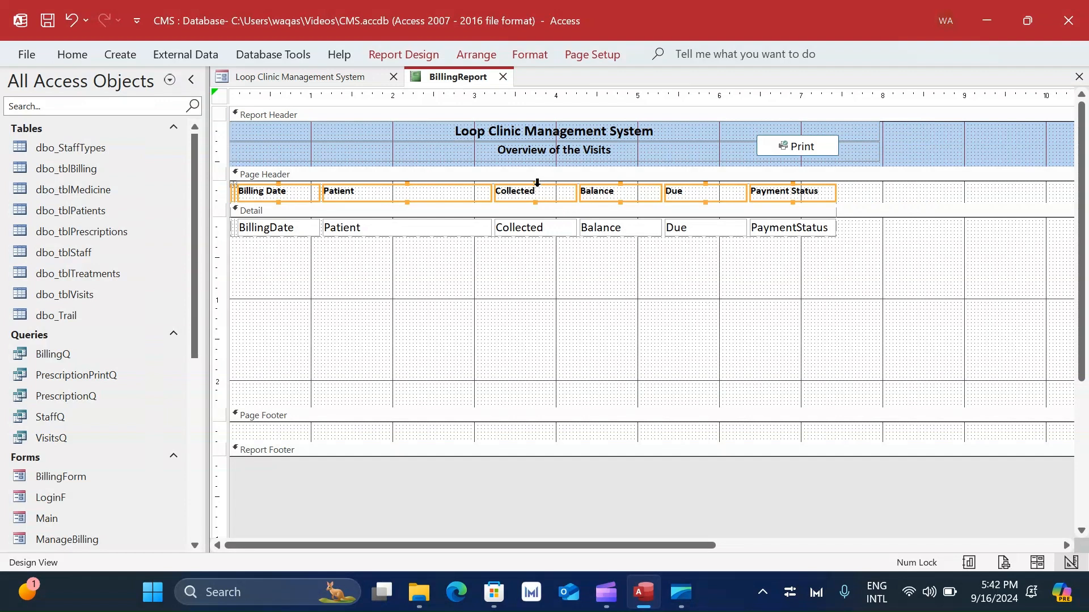
- Trim the page header labels slightly from above and shrink the Detail section to the height of its text boxes
{"action": "left_click_drag", "start_coordinate": [536, 183], "coordinate": [535, 187]}
{"action": "left_click", "coordinate": [609, 234], "text": "shift"}
{"action": "left_click", "coordinate": [824, 212]}
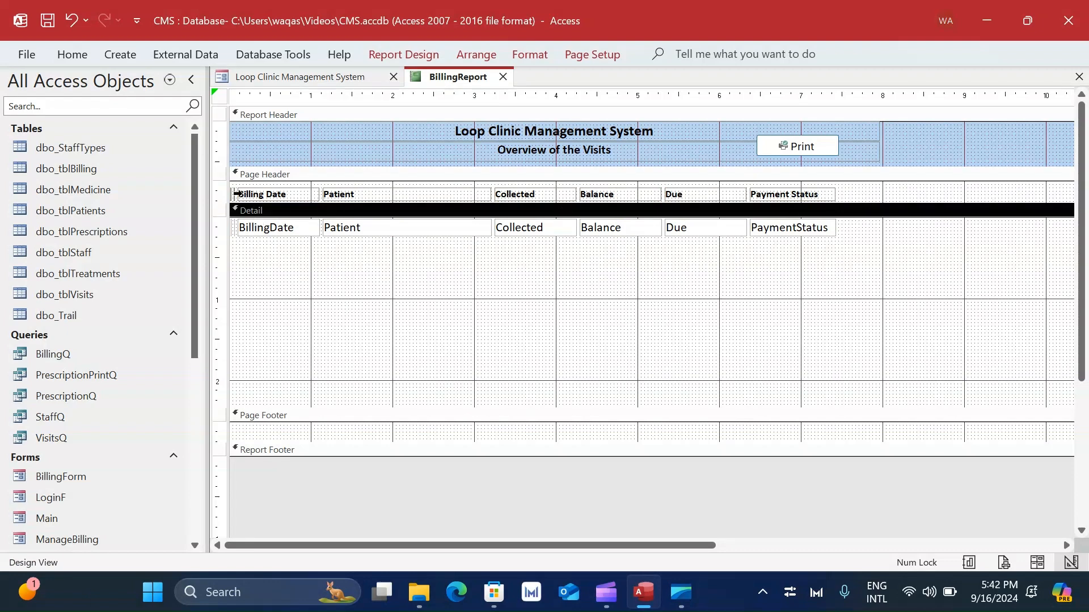
{"action": "left_click_drag", "start_coordinate": [480, 405], "coordinate": [480, 239]}
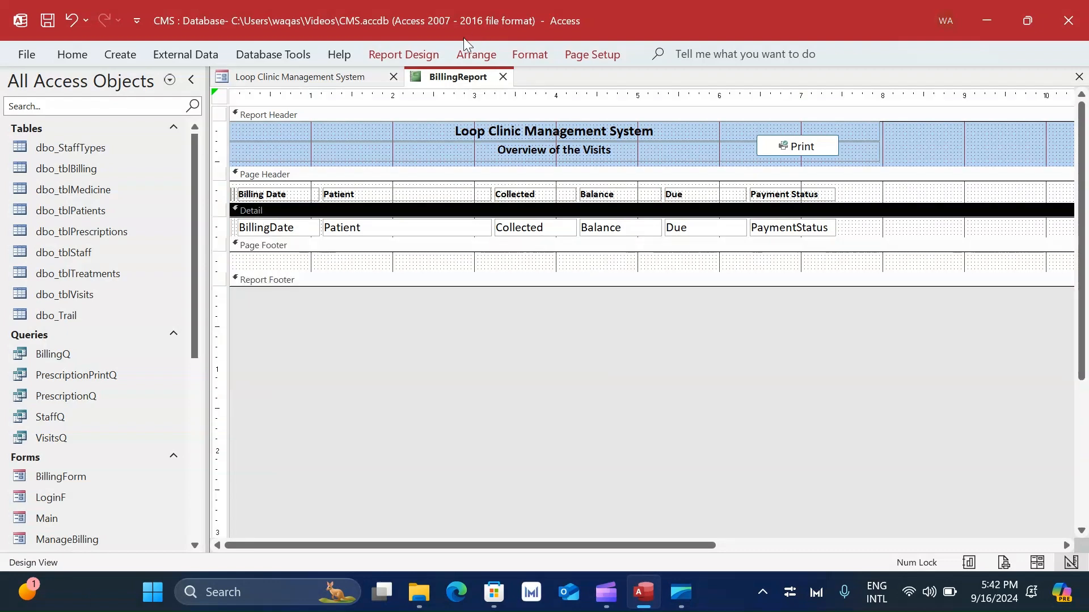
- Preview BillingReport in Report View, check its columns, and return to Design View
{"action": "right_click", "coordinate": [458, 77]}
{"action": "left_click", "coordinate": [508, 165]}
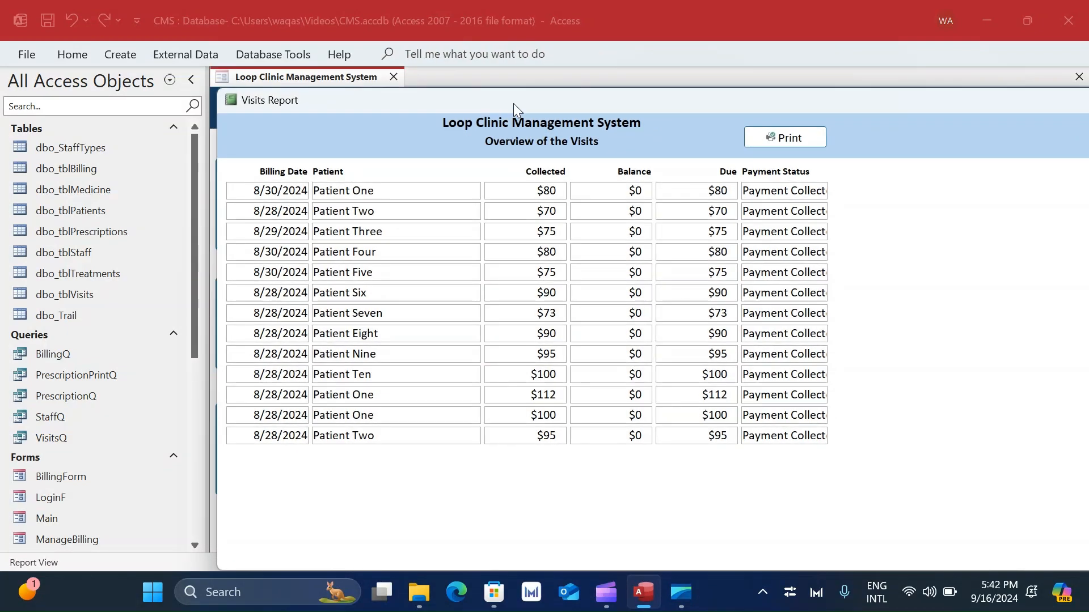
{"action": "left_click_drag", "start_coordinate": [512, 103], "coordinate": [432, 65]}
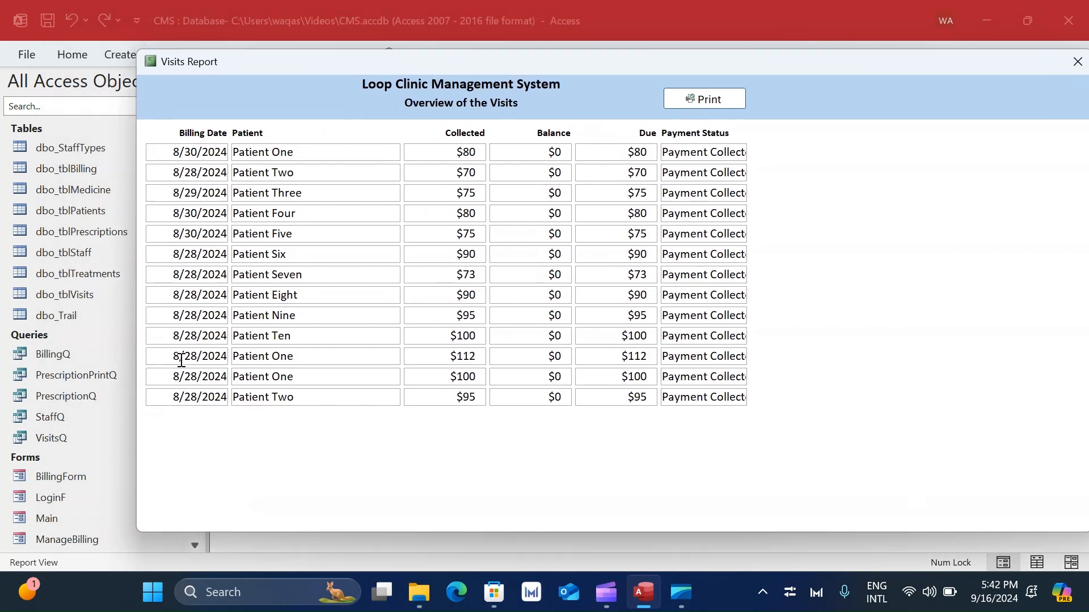
{"action": "right_click", "coordinate": [874, 207]}
{"action": "left_click", "coordinate": [894, 252]}
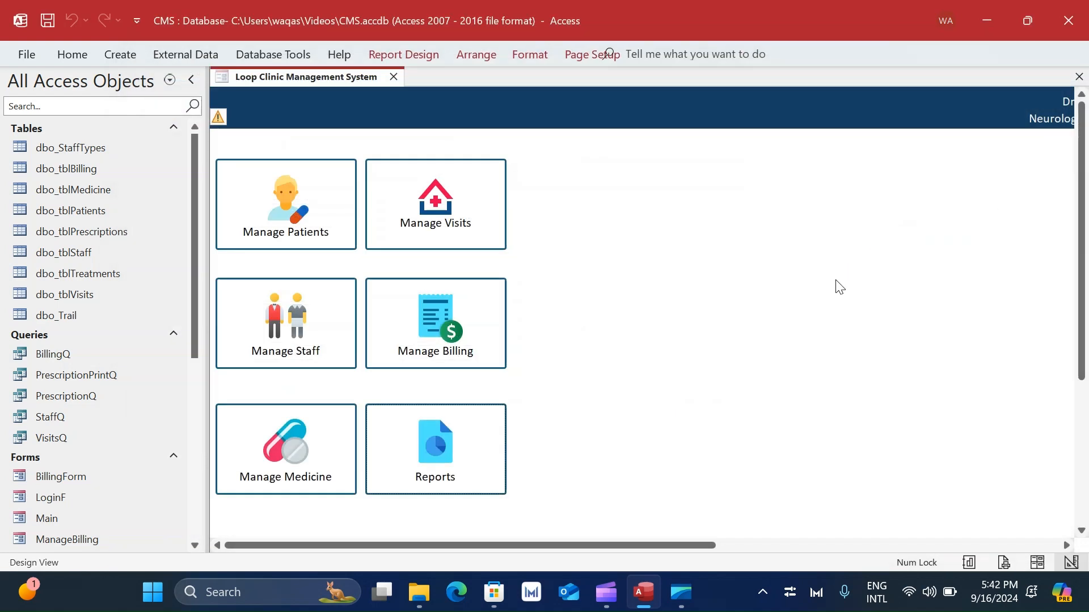
- Set the outline of all page header labels and Detail text boxes to Transparent
{"action": "left_click_drag", "start_coordinate": [877, 197], "coordinate": [286, 273]}
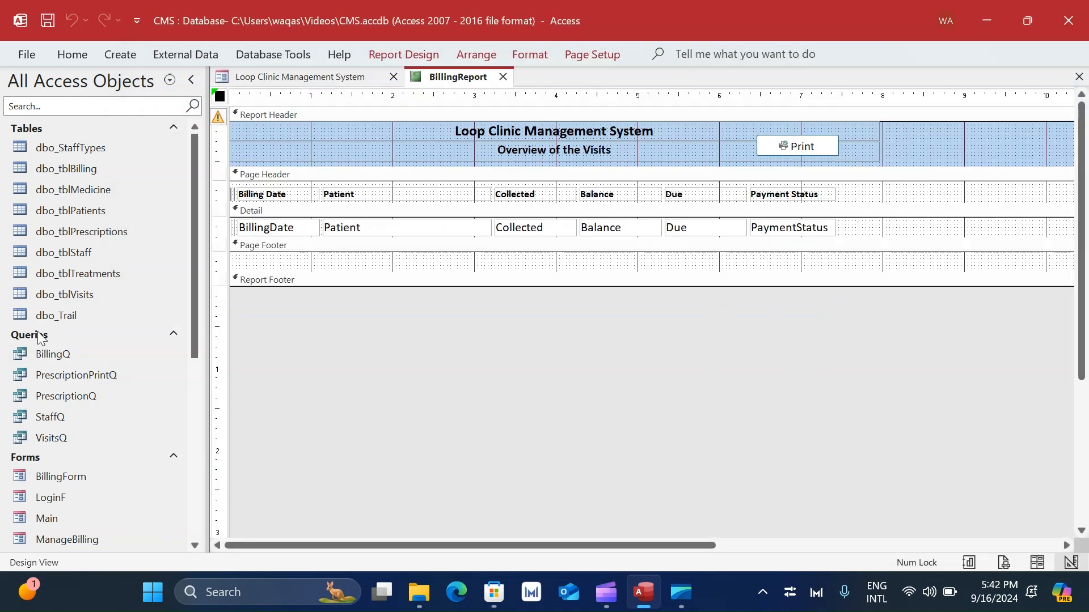
{"action": "left_click", "coordinate": [530, 54]}
{"action": "left_click", "coordinate": [819, 102]}
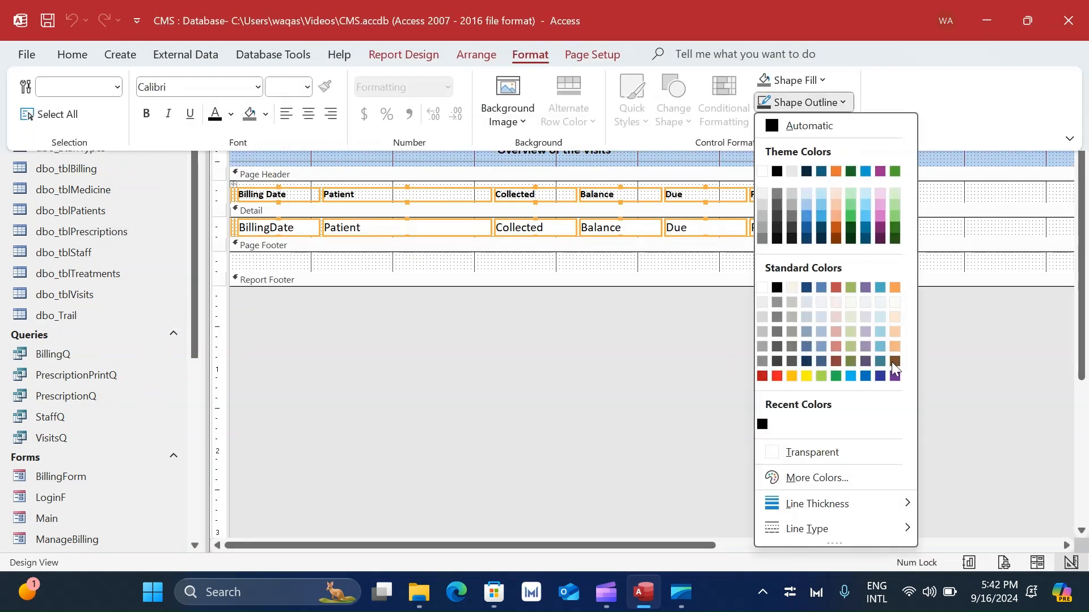
{"action": "left_click", "coordinate": [842, 452]}
{"action": "left_click", "coordinate": [536, 432]}
- Narrow the report to a width of about 7.95 inches
{"action": "left_click_drag", "start_coordinate": [505, 546], "coordinate": [748, 545]}
{"action": "left_click_drag", "start_coordinate": [906, 190], "coordinate": [798, 193]}
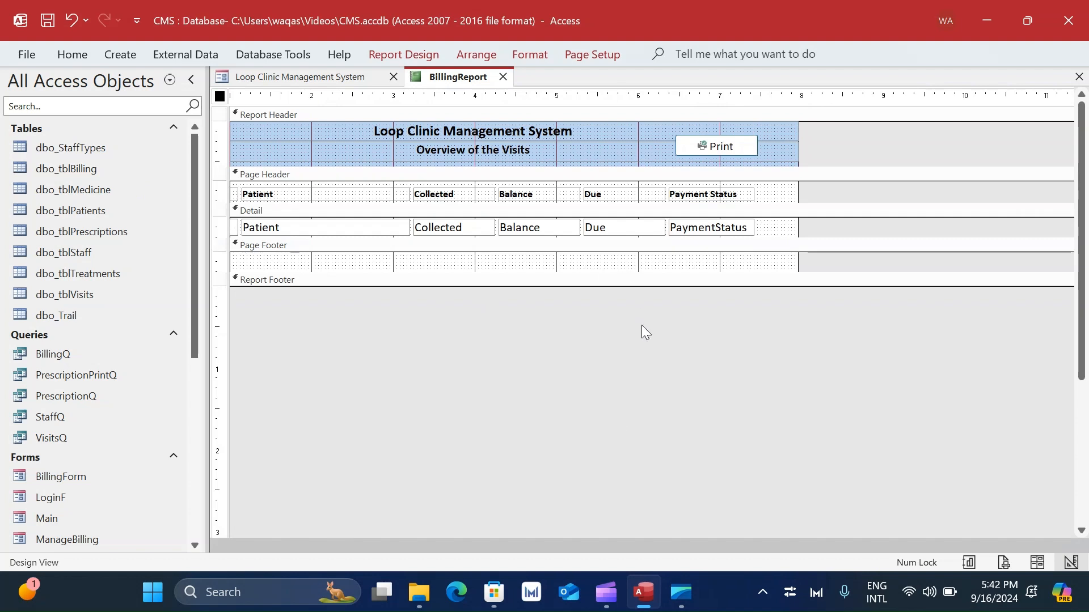
{"action": "scroll", "coordinate": [641, 329], "scroll_direction": "down", "scroll_amount": 2}
{"action": "scroll", "coordinate": [642, 336], "scroll_direction": "up", "scroll_amount": 2}
{"action": "left_click_drag", "start_coordinate": [596, 545], "coordinate": [268, 489]}
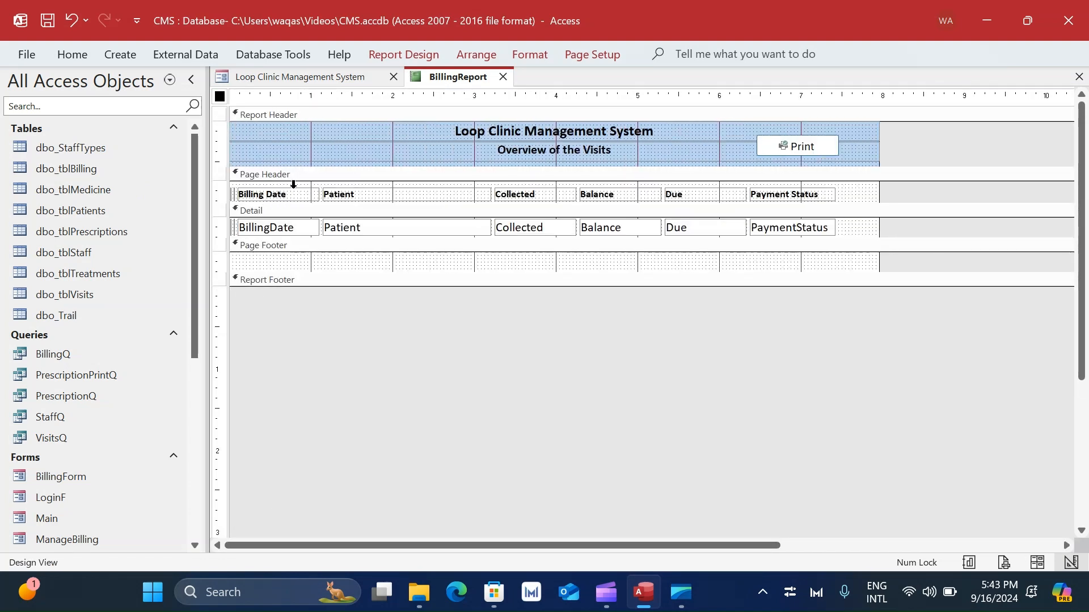
- Add an unbound text box to the Detail row ahead of BillingDate and delete its attached label
{"action": "left_click", "coordinate": [404, 55]}
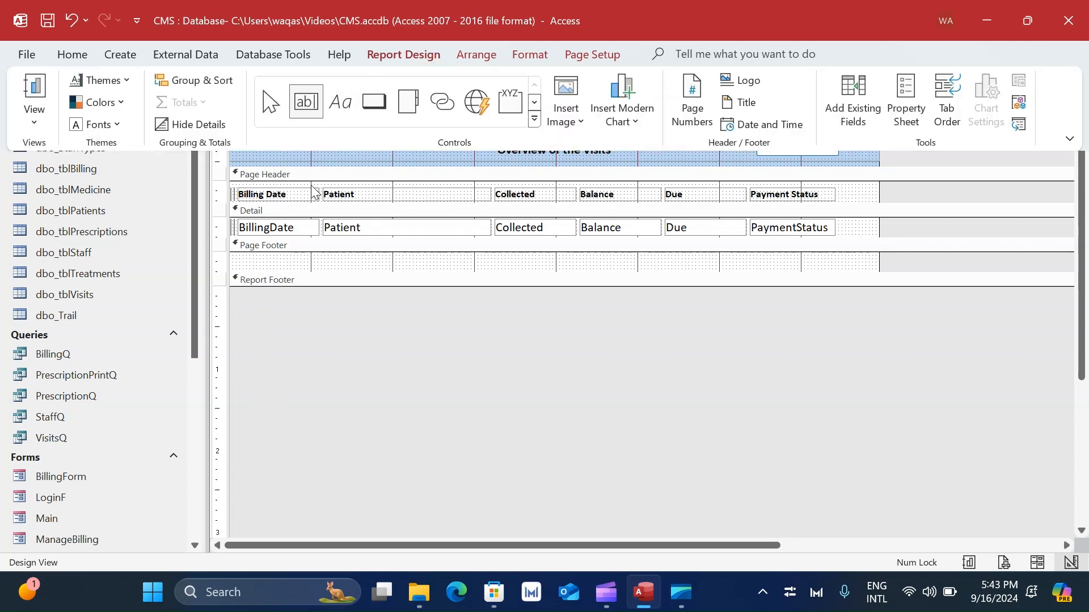
{"action": "left_click", "coordinate": [239, 225]}
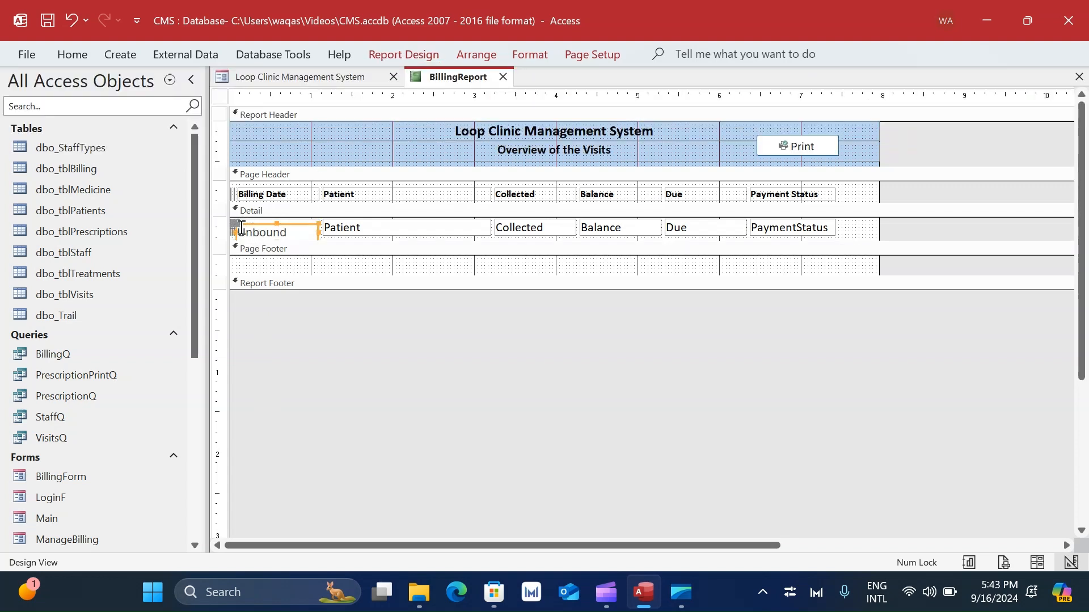
{"action": "left_click_drag", "start_coordinate": [287, 225], "coordinate": [442, 275]}
{"action": "left_click", "coordinate": [358, 279]}
{"action": "mouse_move", "coordinate": [374, 273]}
{"action": "left_mouse_down"}
{"action": "mouse_move", "coordinate": [387, 283]}
{"action": "mouse_move", "coordinate": [322, 234]}
{"action": "mouse_move", "coordinate": [235, 225]}
{"action": "left_mouse_up"}
{"action": "key", "text": "Delete"}
{"action": "left_click", "coordinate": [379, 244]}
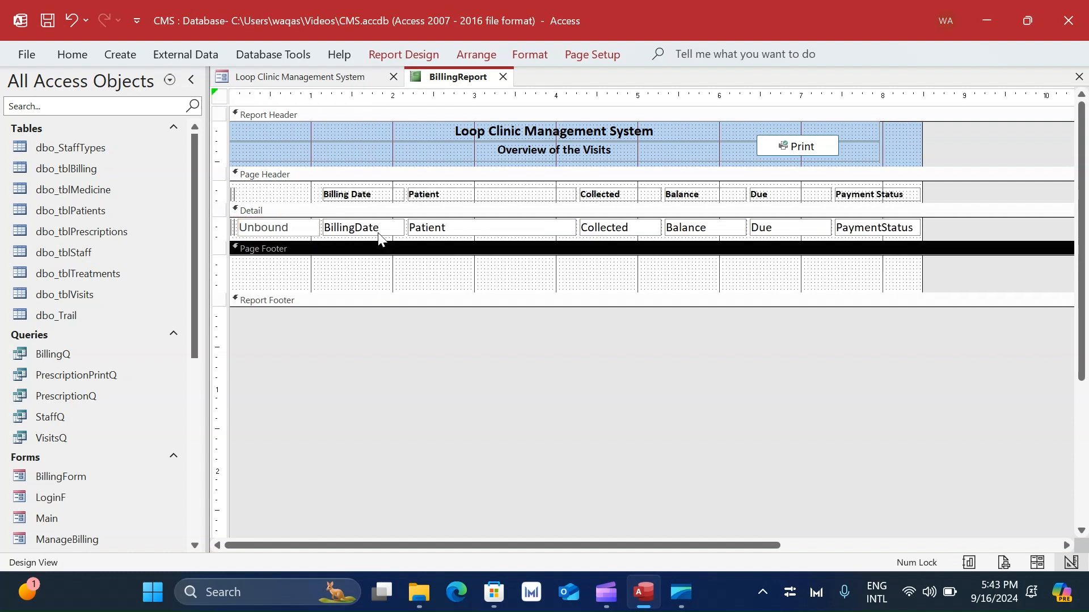
- Copy the BillingDate text box's formatting to the unbound text box and enter =1 as its expression
{"action": "left_click", "coordinate": [379, 231]}
{"action": "left_click", "coordinate": [67, 55]}
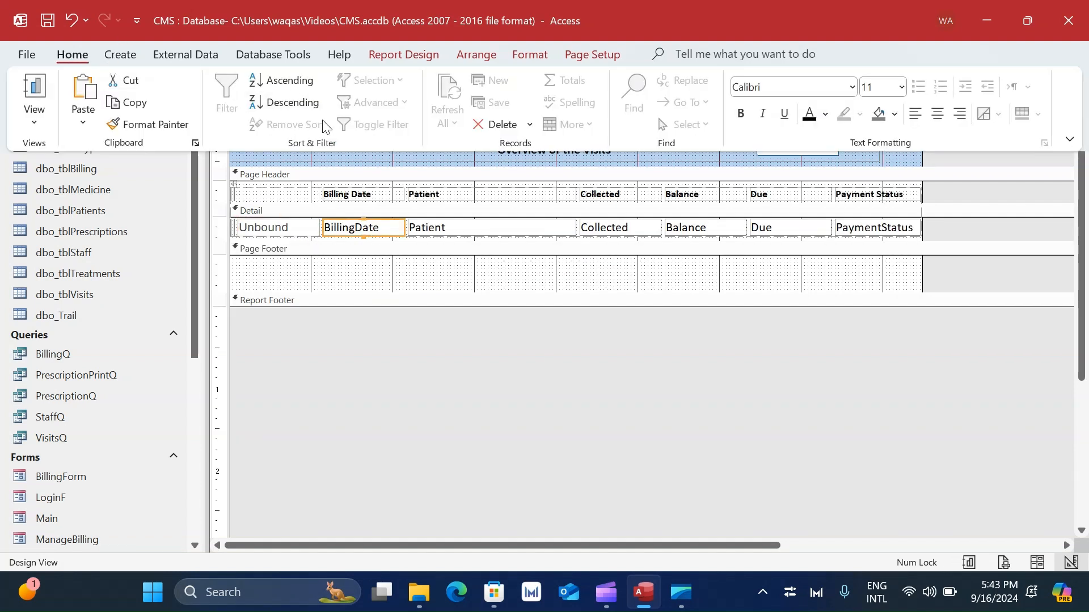
{"action": "left_click", "coordinate": [115, 125]}
{"action": "left_click", "coordinate": [284, 230]}
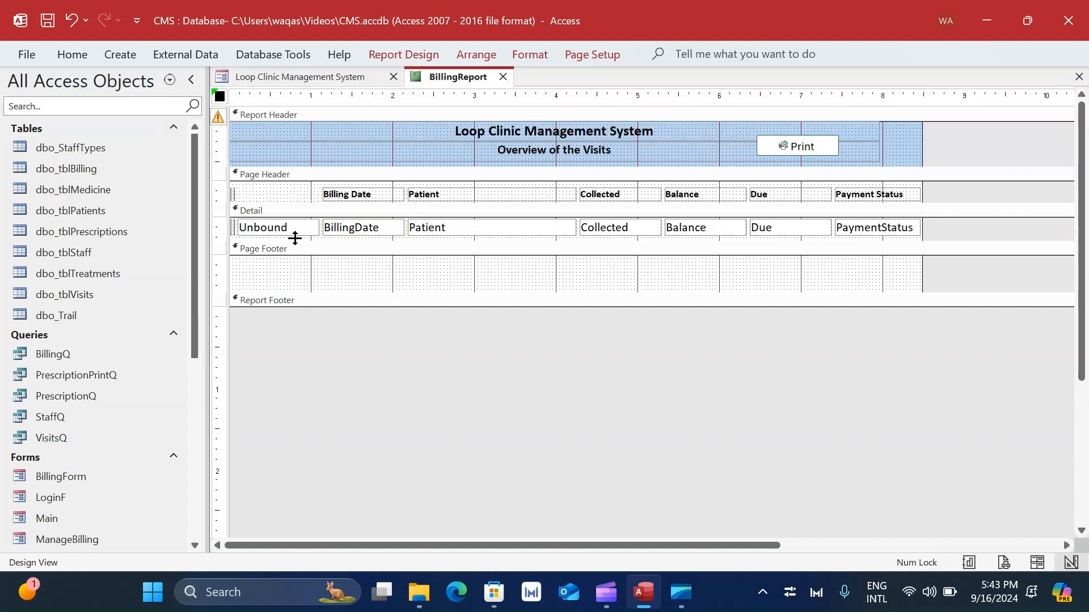
{"action": "left_click", "coordinate": [295, 234]}
{"action": "left_click", "coordinate": [294, 233]}
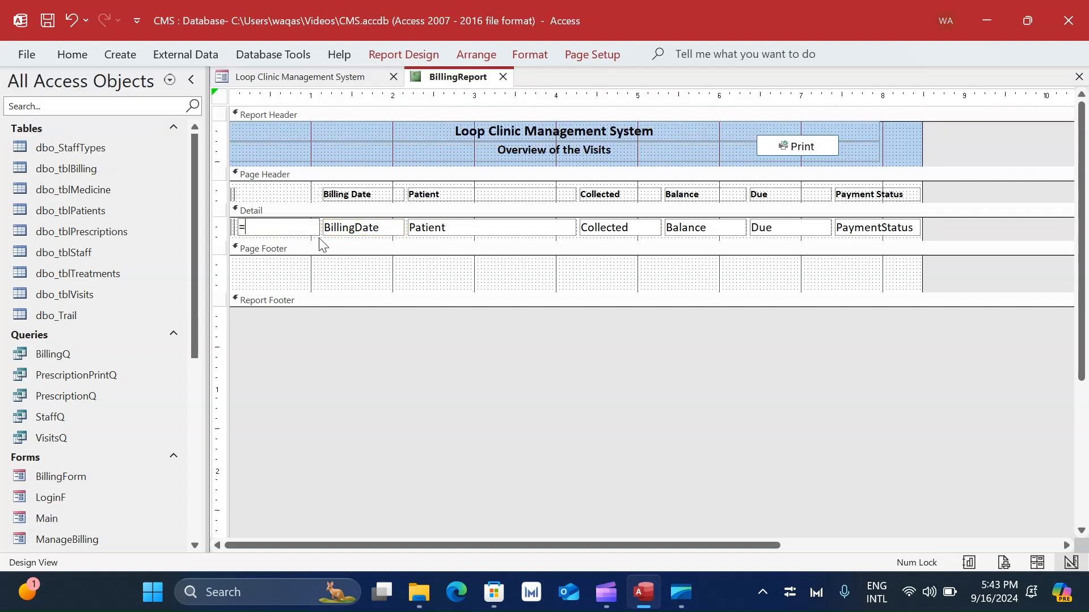
- Duplicate the Billing Date header label, place the copy above the numbering text box and caption it "Sr. #"
{"action": "left_click", "coordinate": [363, 195]}
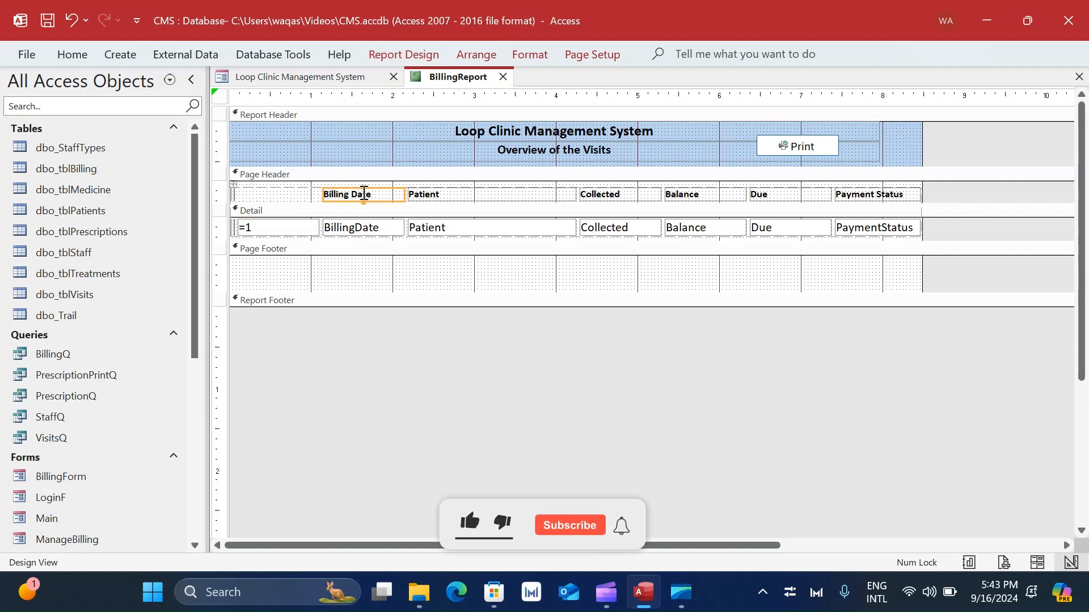
{"action": "key", "text": "ctrl+c"}
{"action": "key", "text": "ctrl+v"}
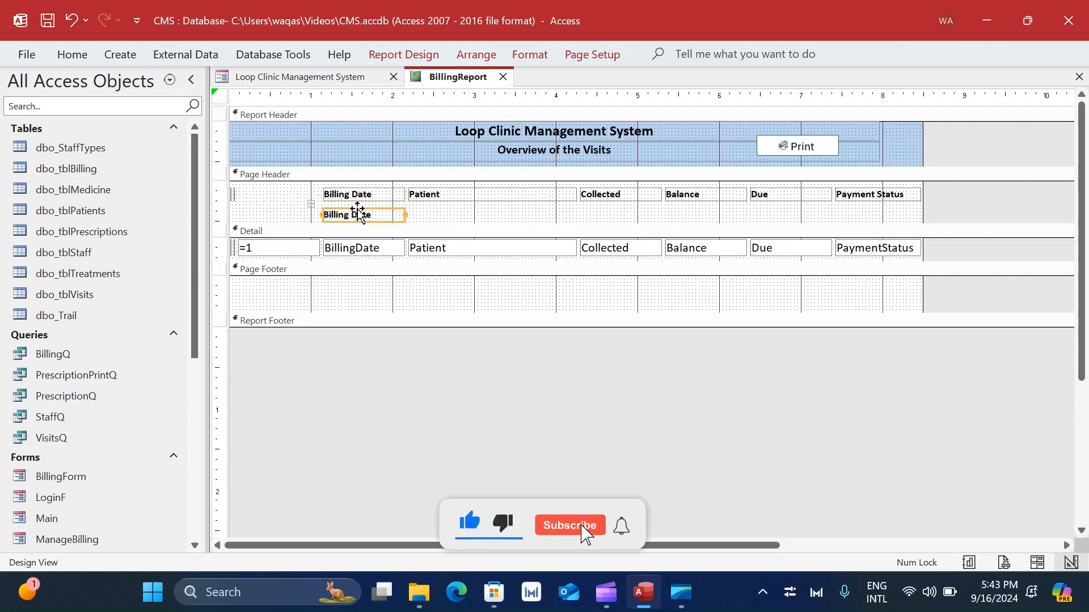
{"action": "left_click_drag", "start_coordinate": [360, 214], "coordinate": [272, 194]}
{"action": "key", "text": "F2"}
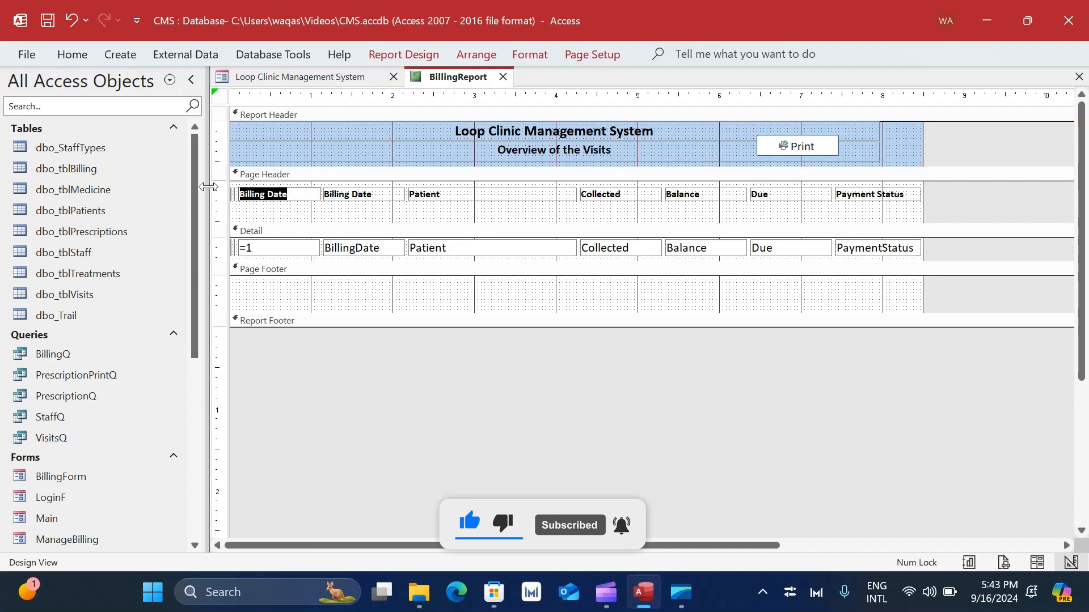
{"action": "type", "text": "Sr."}
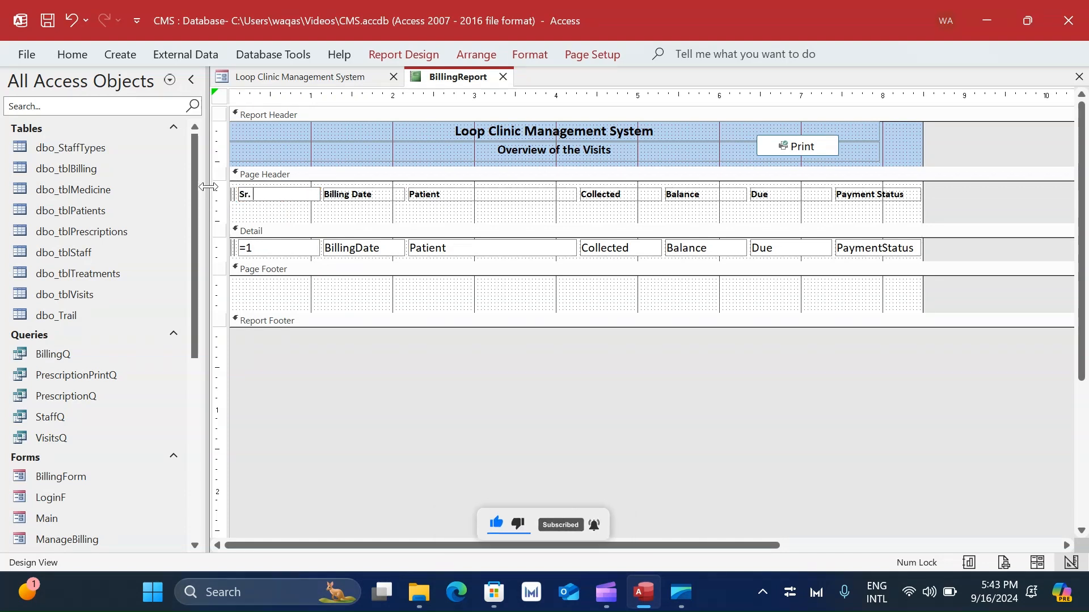
{"action": "type", "text": " #"}
{"action": "key", "text": "Return"}
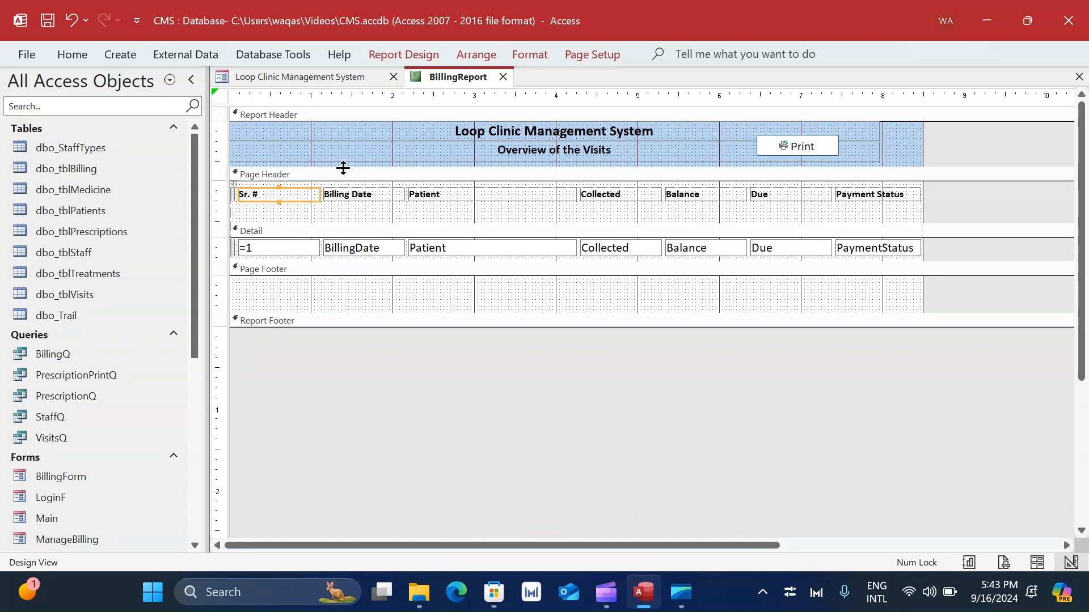
- Narrow the Sr. # column, header label and text box together, to about 0.45 inches
{"action": "mouse_move", "coordinate": [316, 195]}
{"action": "left_mouse_down"}
{"action": "mouse_move", "coordinate": [262, 194]}
{"action": "mouse_move", "coordinate": [262, 245]}
{"action": "left_mouse_up"}
{"action": "left_click", "coordinate": [81, 56]}
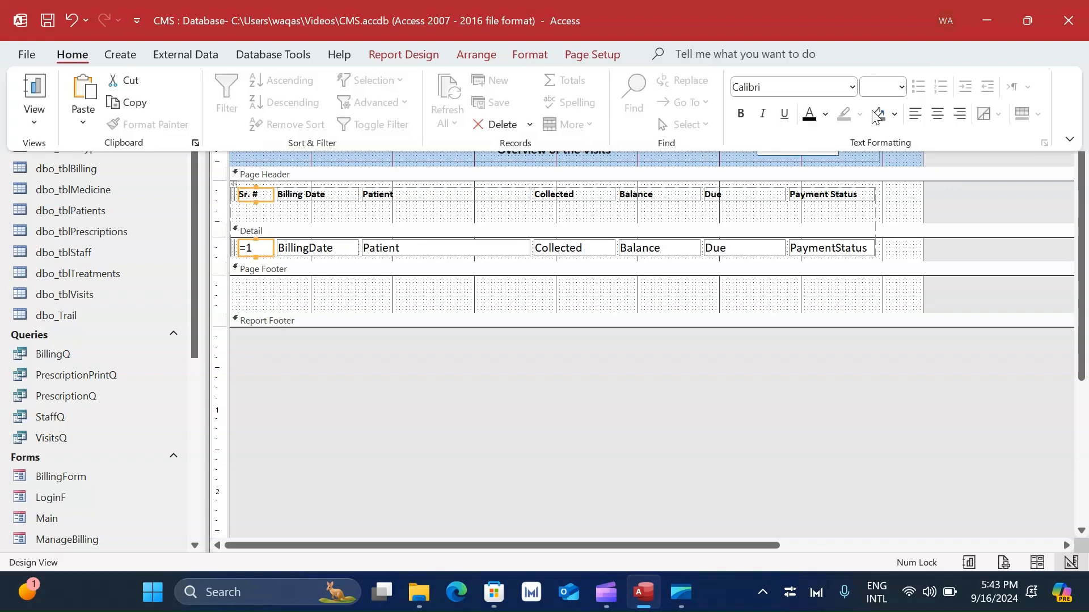
{"action": "left_click", "coordinate": [482, 291]}
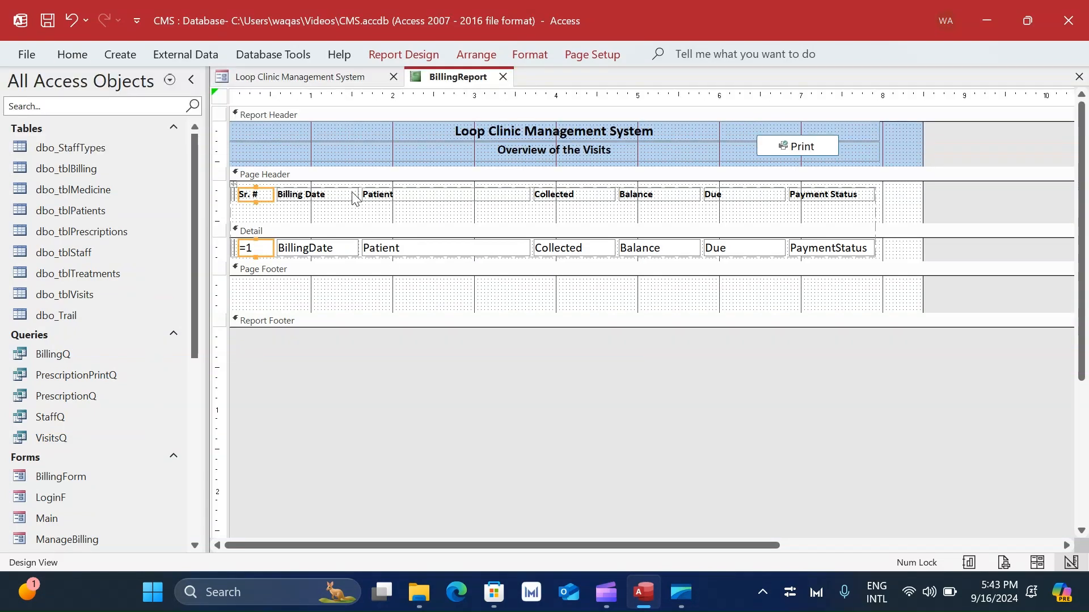
- Center the text of the Billing Date, Collected, Balance and Due columns in both the Page Header and Detail sections
{"action": "left_click", "coordinate": [350, 184]}
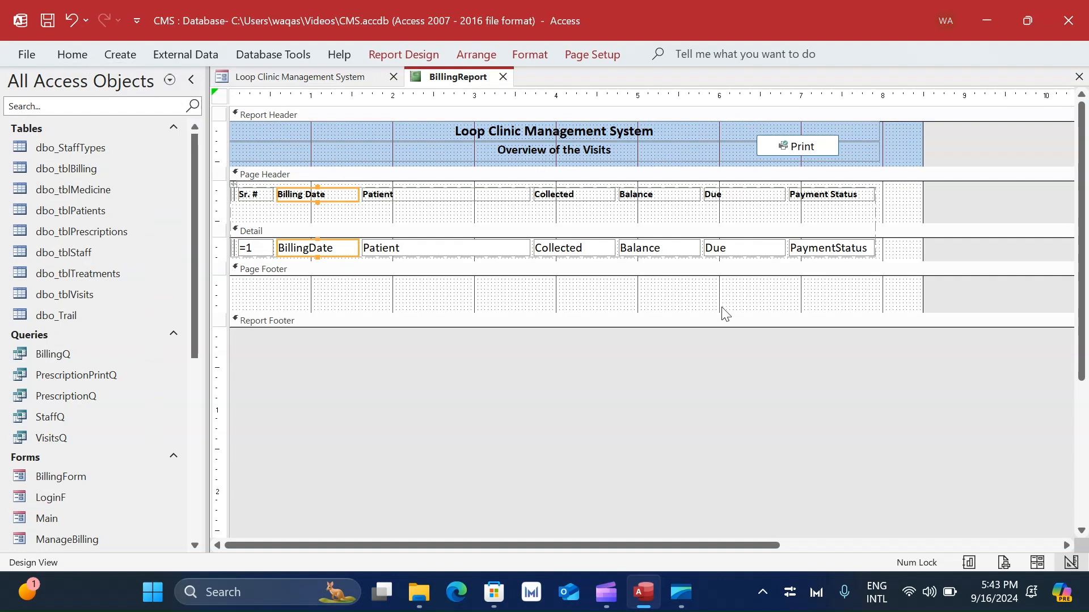
{"action": "left_click_drag", "start_coordinate": [733, 183], "coordinate": [574, 253]}
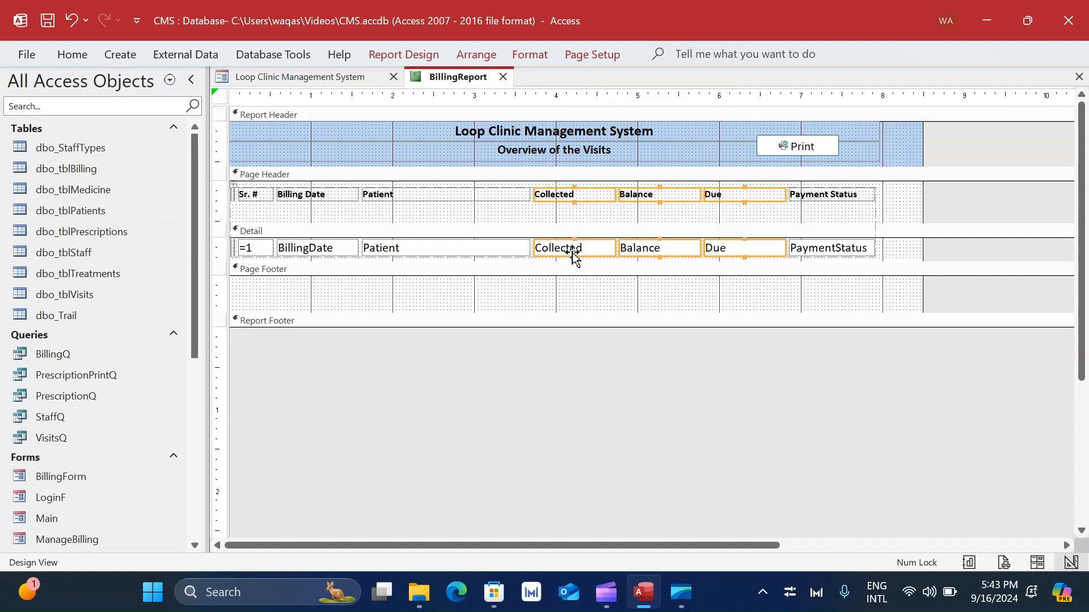
{"action": "left_click", "coordinate": [321, 183], "text": "shift"}
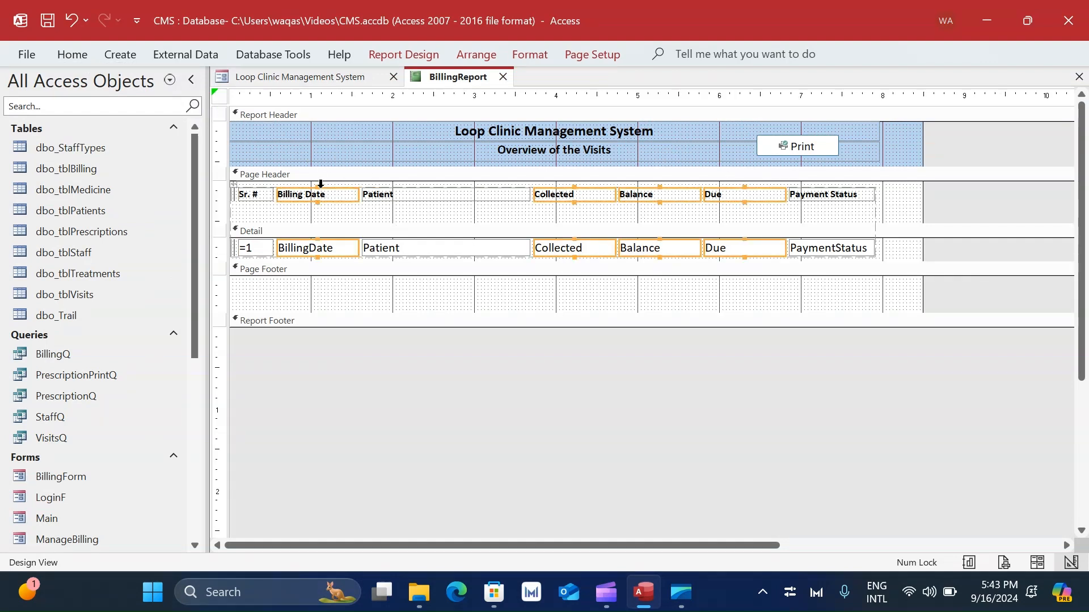
{"action": "left_click", "coordinate": [72, 54]}
{"action": "left_click", "coordinate": [937, 115]}
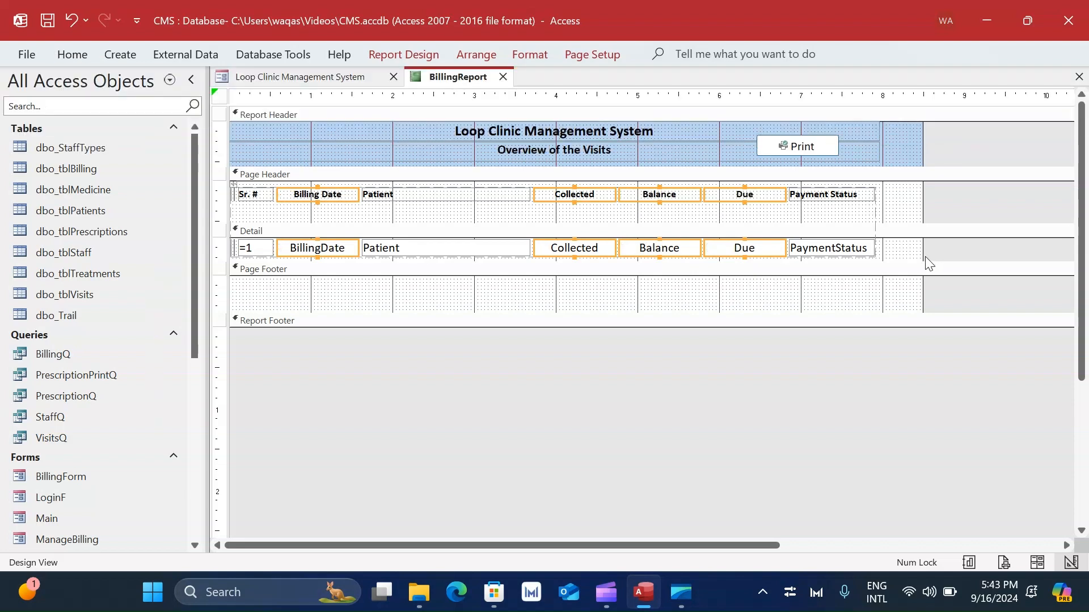
- Make the Detail section taller by about half an inch and narrow the report to about 7.95 inches
{"action": "left_click", "coordinate": [911, 262]}
{"action": "left_click_drag", "start_coordinate": [911, 262], "coordinate": [911, 302]}
{"action": "left_click", "coordinate": [912, 260]}
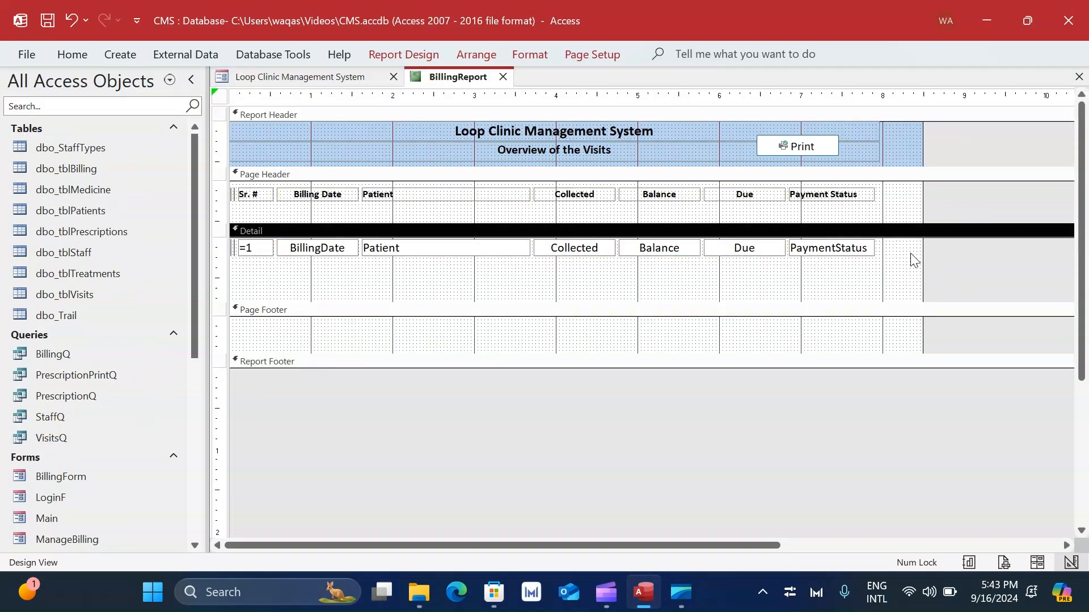
{"action": "left_click_drag", "start_coordinate": [920, 197], "coordinate": [749, 185]}
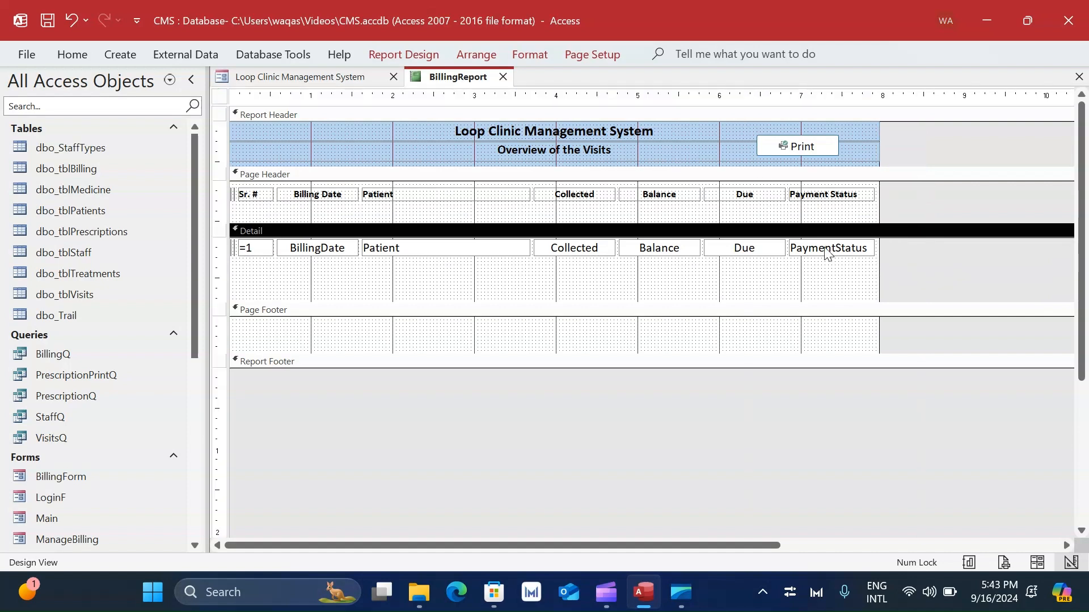
- Draw a horizontal line directly beneath the Detail text boxes, spanning from the numbering column to PaymentStatus
{"action": "left_click", "coordinate": [422, 55]}
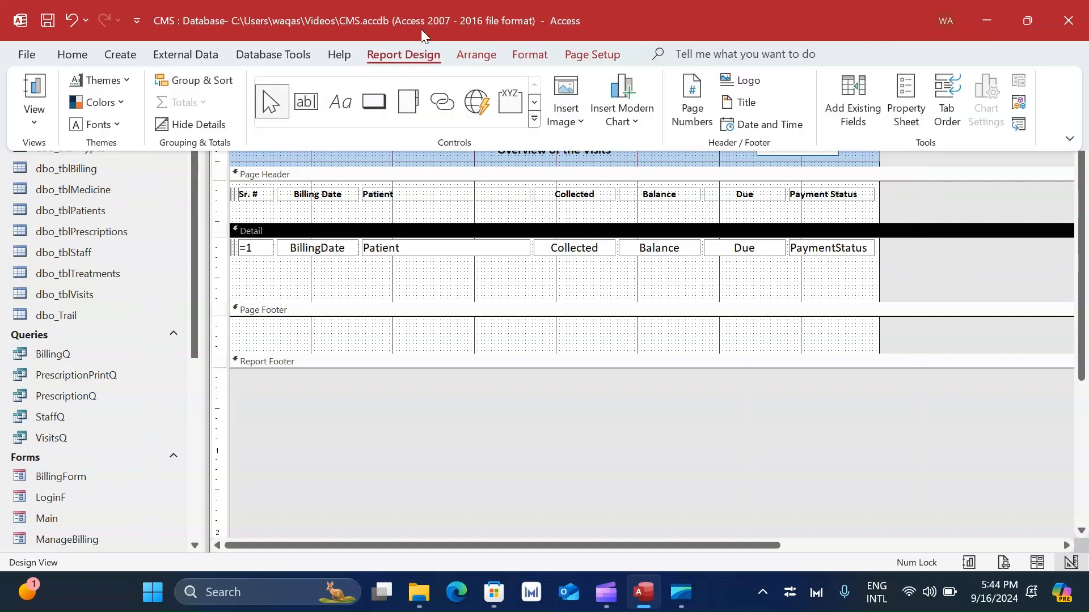
{"action": "left_click", "coordinate": [535, 103]}
{"action": "left_click", "coordinate": [339, 102]}
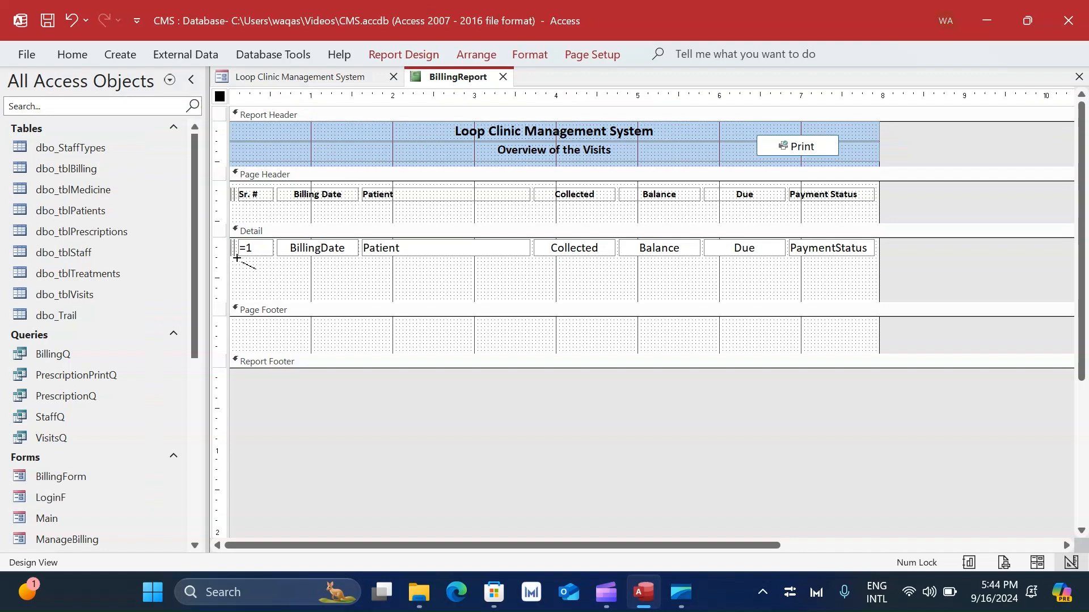
{"action": "left_click_drag", "start_coordinate": [237, 258], "coordinate": [875, 255]}
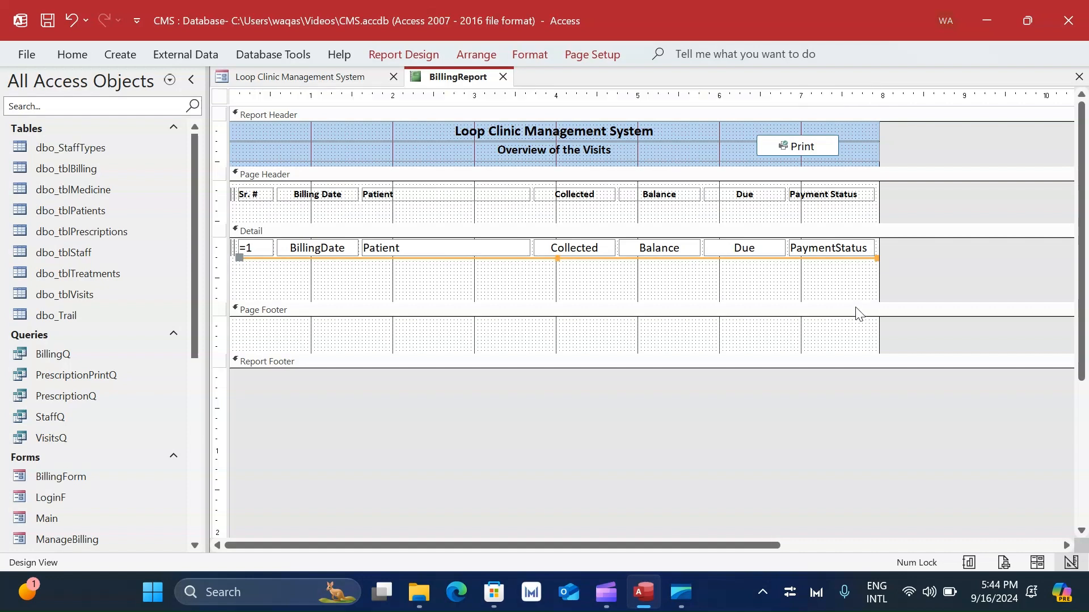
- Shrink the Detail section to end just below the separator line and collapse the Page Footer to zero height
{"action": "left_click_drag", "start_coordinate": [856, 302], "coordinate": [863, 260]}
{"action": "left_click_drag", "start_coordinate": [767, 320], "coordinate": [736, 191]}
{"action": "left_click_drag", "start_coordinate": [718, 311], "coordinate": [717, 274]}
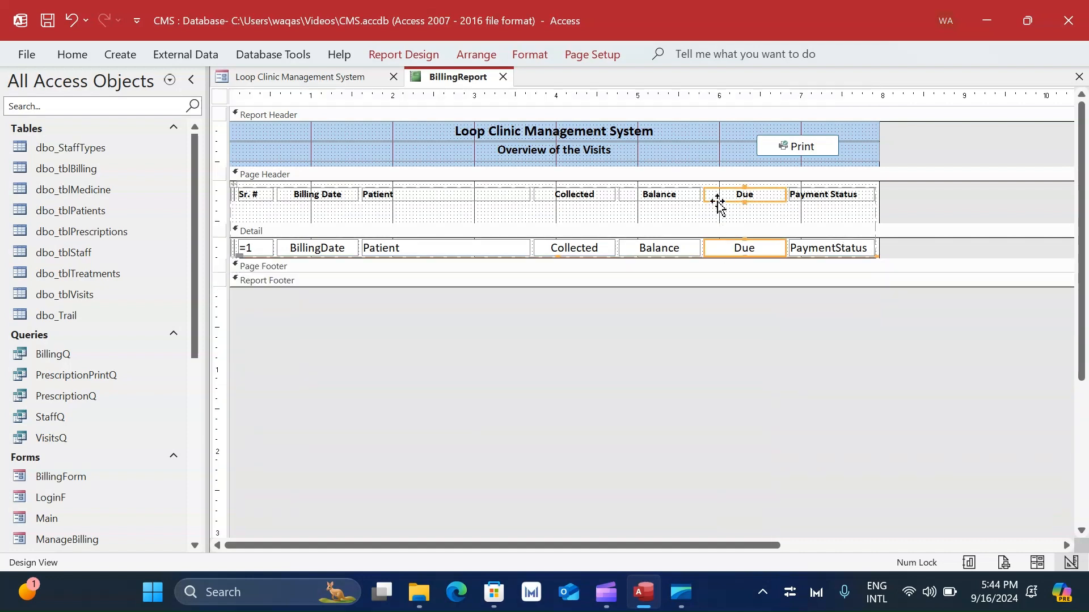
- Change the report subtitle to "Overview of the Billing Month Wise"
{"action": "left_click", "coordinate": [600, 152]}
{"action": "double_click", "coordinate": [592, 150]}
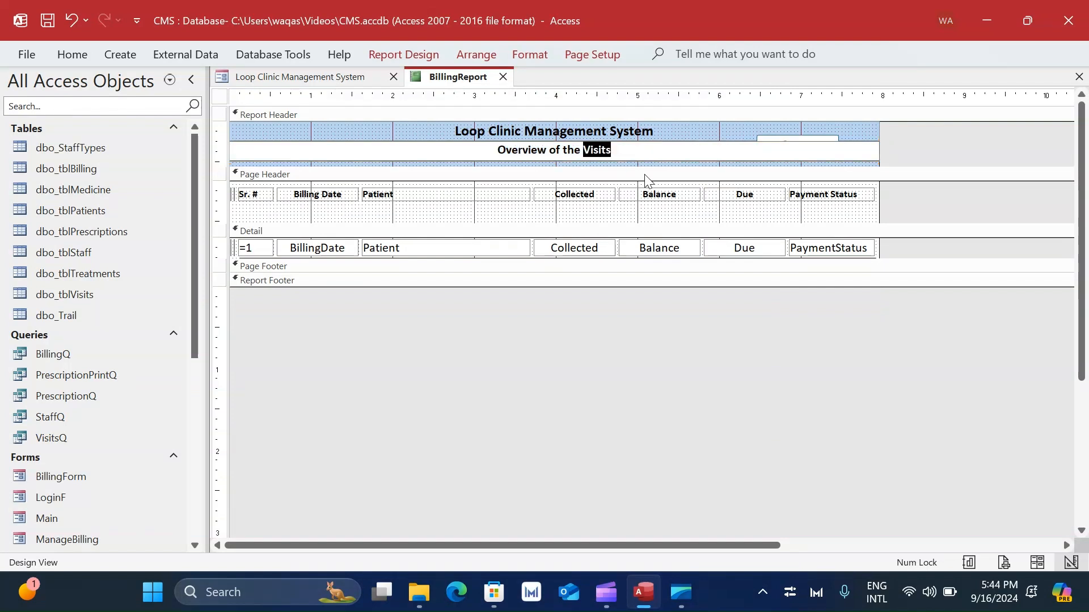
{"action": "type", "text": "Bi"}
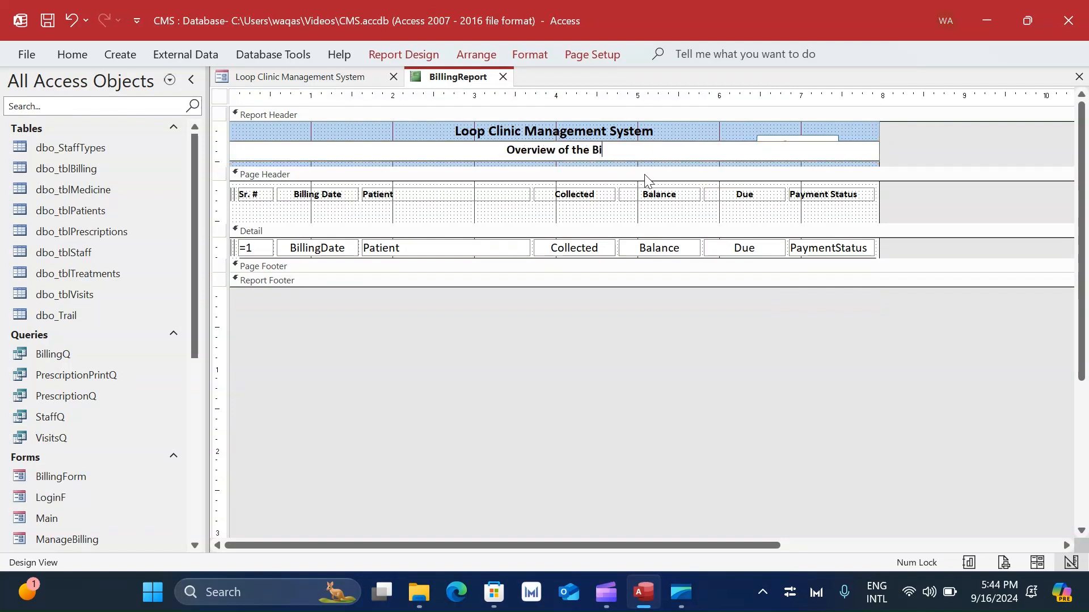
{"action": "type", "text": "lling Month Wise"}
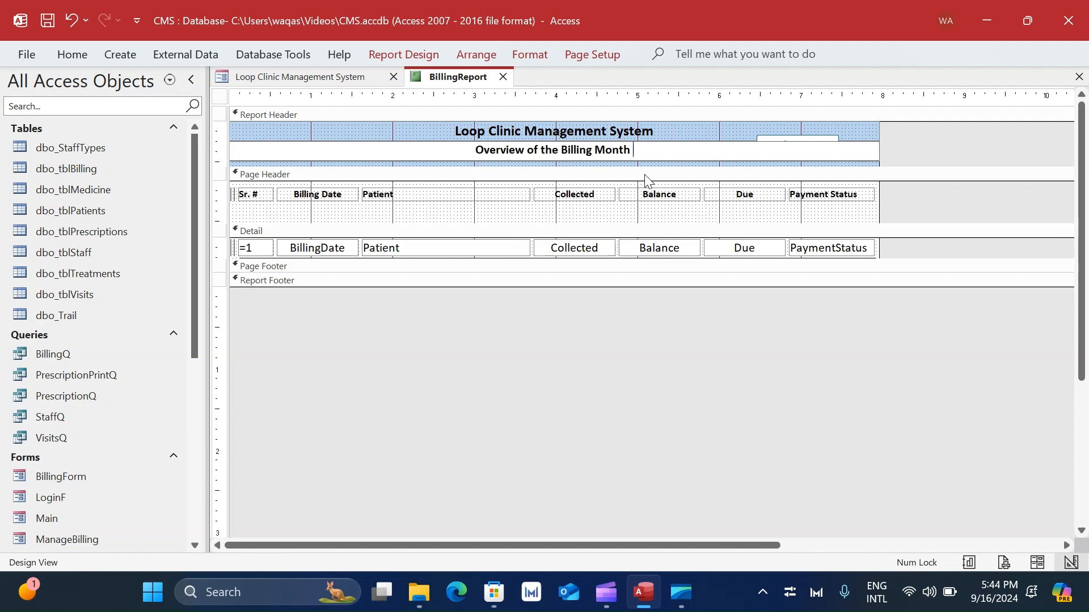
{"action": "key", "text": "Return"}
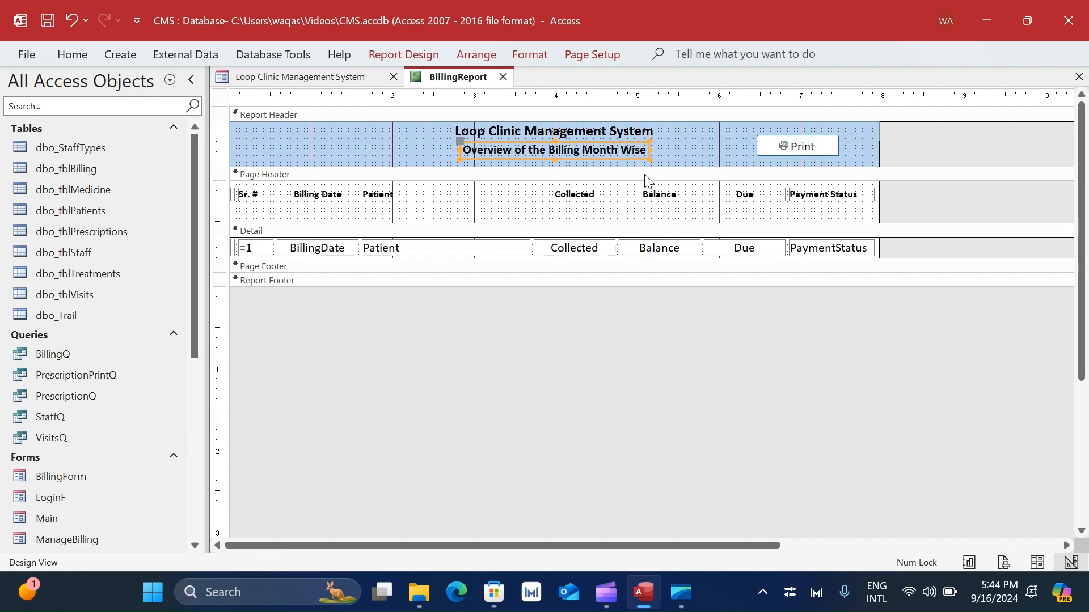
- Display the billing report in Report View, examine its numbering, column order and header spacing, and return to Design View
{"action": "right_click", "coordinate": [445, 93]}
{"action": "left_click", "coordinate": [493, 178]}
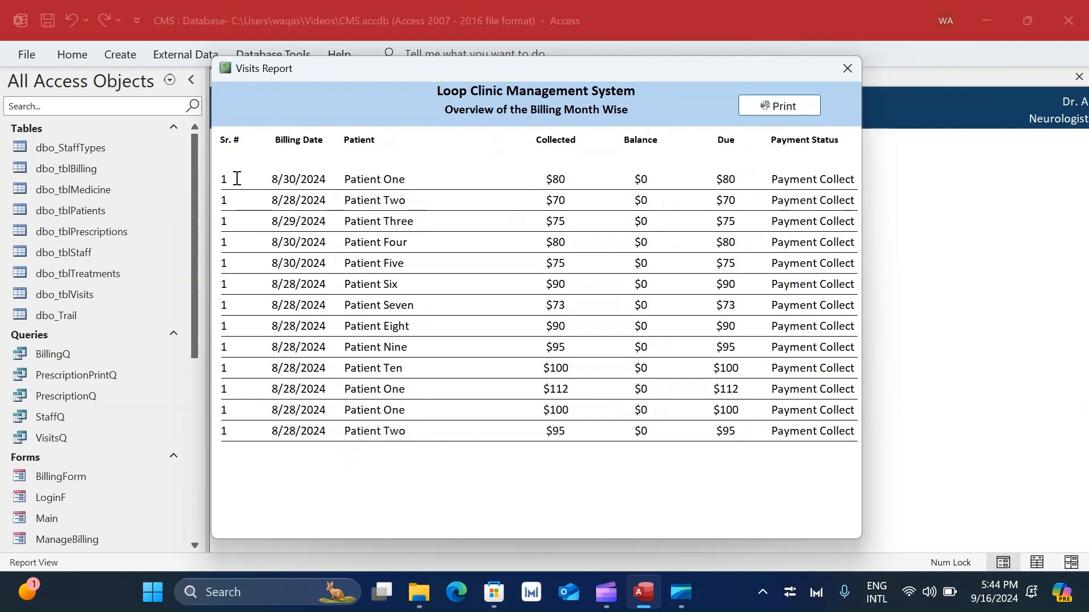
{"action": "left_click", "coordinate": [229, 389]}
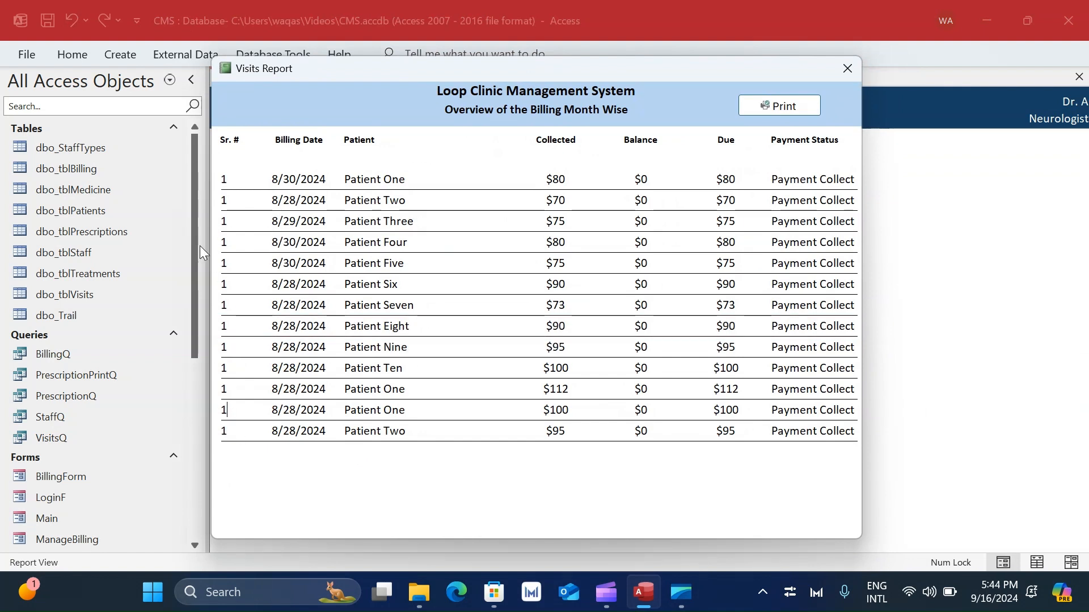
{"action": "right_click", "coordinate": [493, 148]}
{"action": "left_click", "coordinate": [549, 434]}
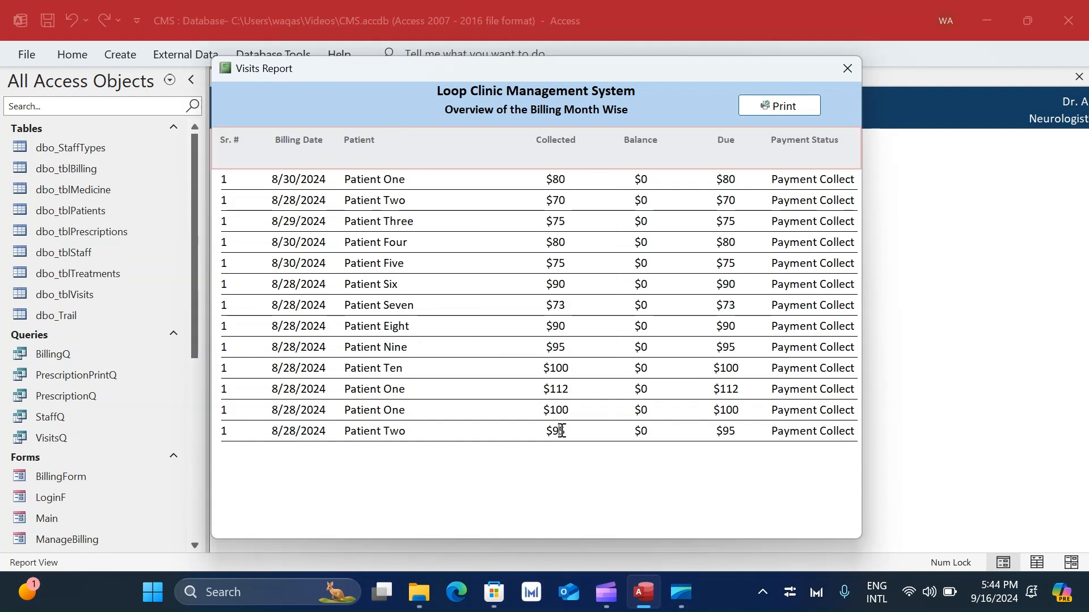
{"action": "left_click", "coordinate": [561, 431]}
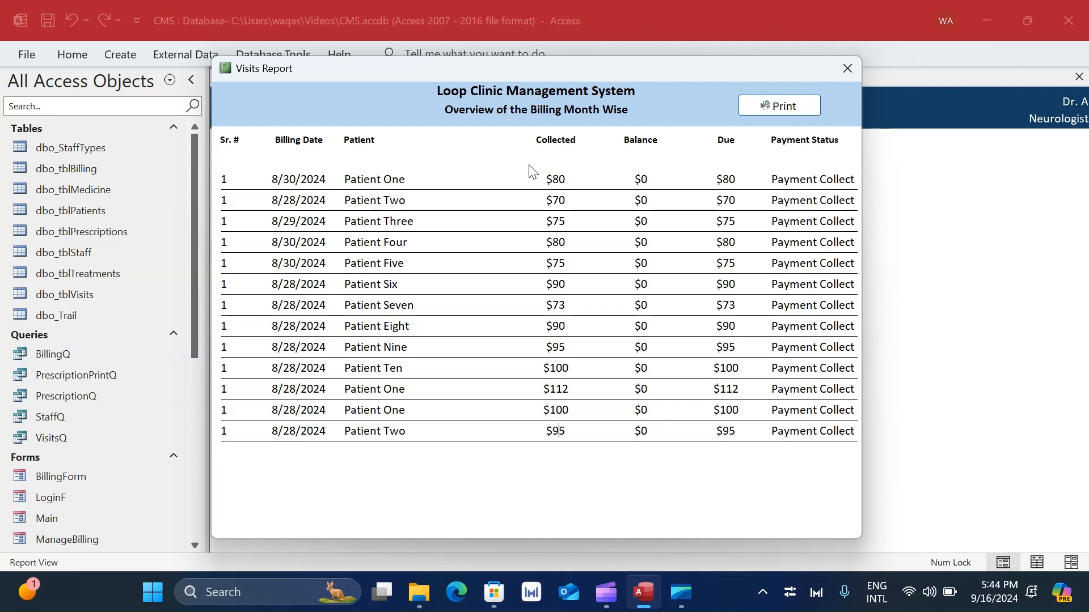
{"action": "right_click", "coordinate": [715, 90]}
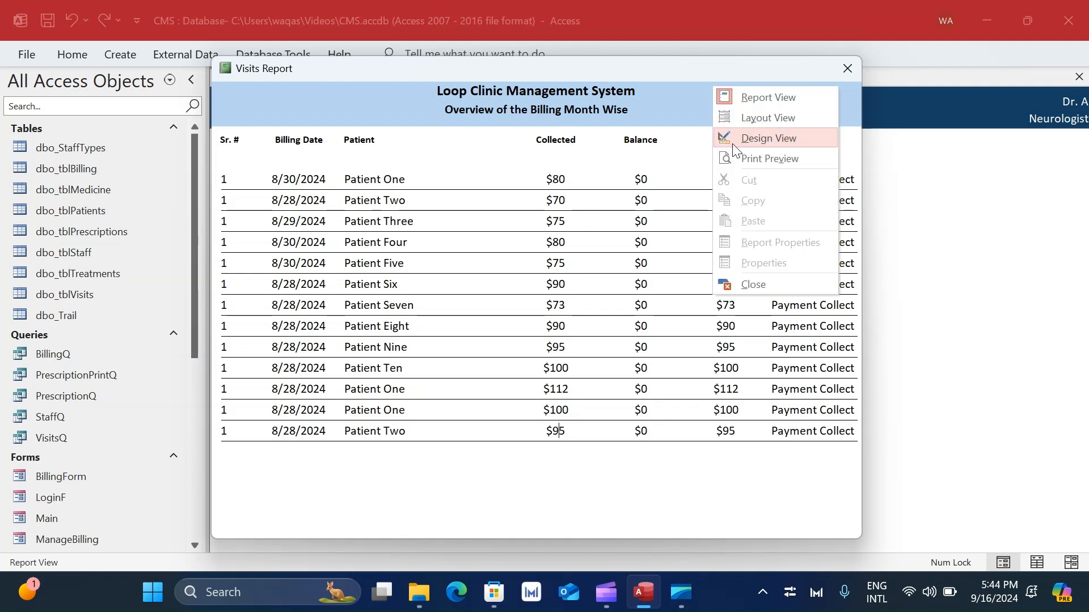
{"action": "left_click", "coordinate": [733, 144]}
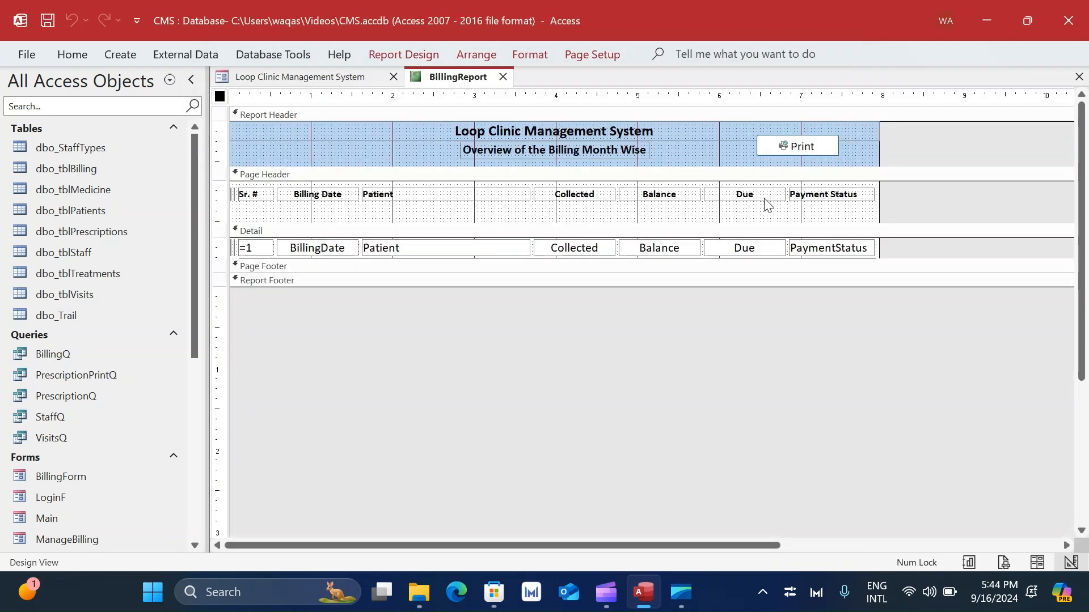
- Shrink the Page Header to fit its labels and move the Due column ahead of Collected
{"action": "left_click_drag", "start_coordinate": [770, 223], "coordinate": [773, 182]}
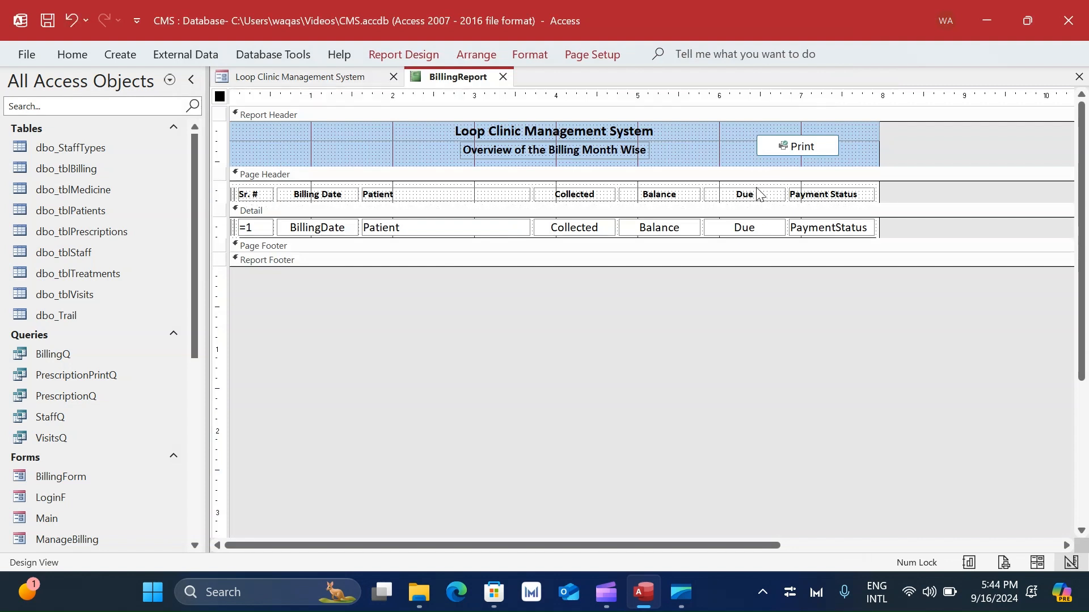
{"action": "left_click", "coordinate": [755, 188]}
{"action": "left_click_drag", "start_coordinate": [754, 186], "coordinate": [747, 227]}
{"action": "left_click_drag", "start_coordinate": [744, 227], "coordinate": [533, 202]}
{"action": "left_click", "coordinate": [757, 347]}
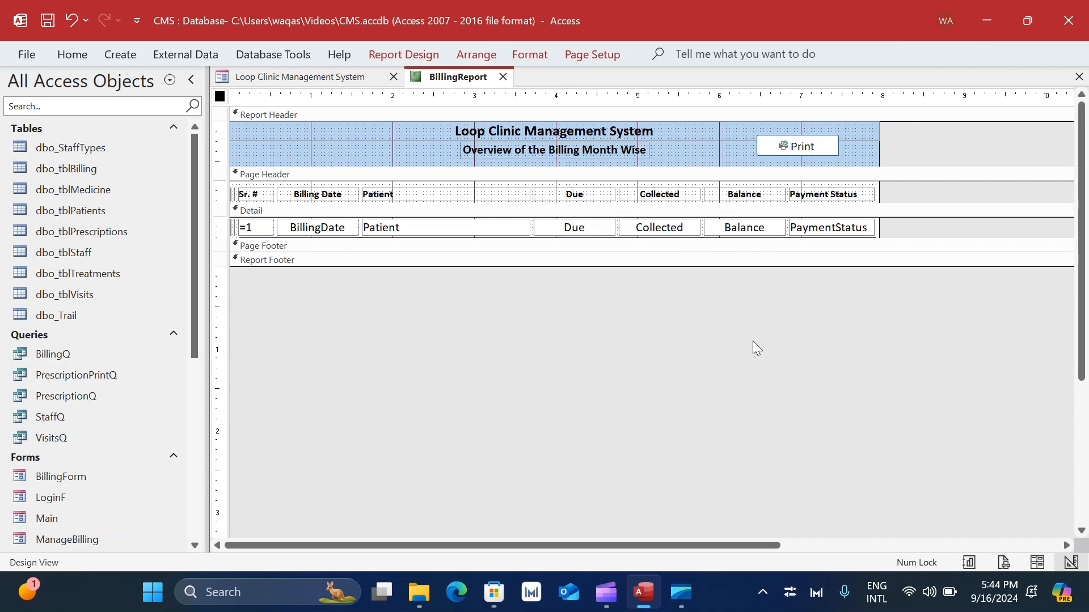
- Set the Running Sum property of the =1 text box to Over All and close its properties
{"action": "left_click", "coordinate": [258, 228]}
{"action": "left_click", "coordinate": [403, 54]}
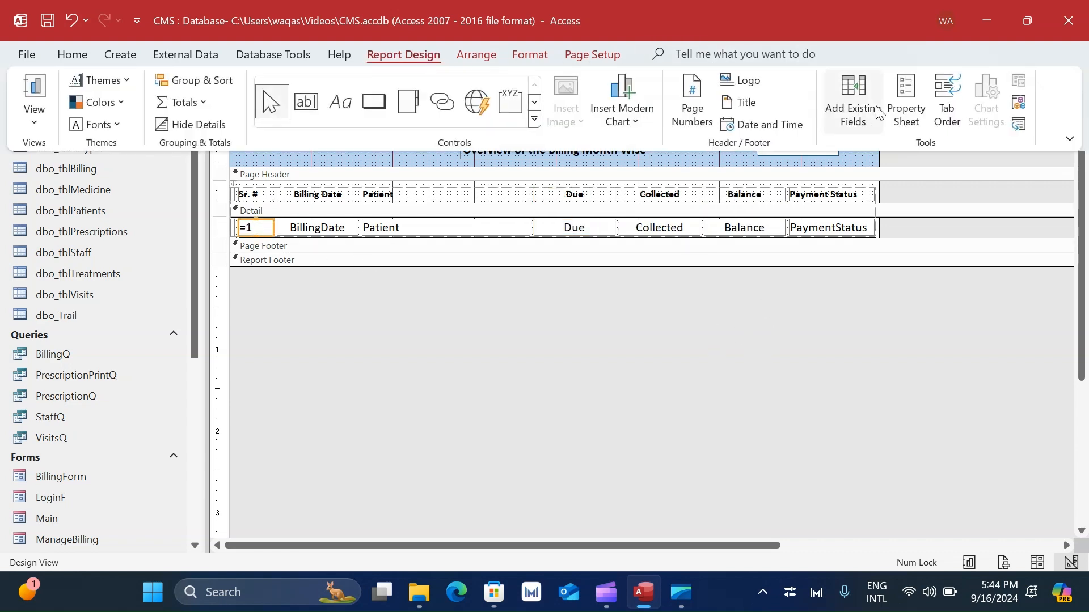
{"action": "left_click", "coordinate": [906, 102]}
{"action": "left_click", "coordinate": [841, 165]}
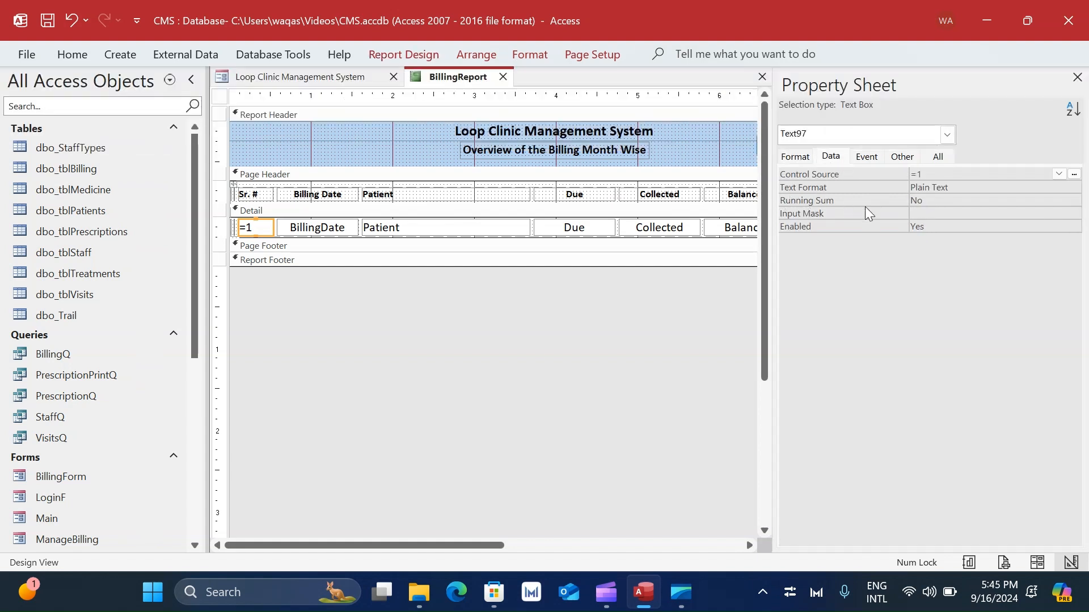
{"action": "left_click", "coordinate": [1046, 201]}
{"action": "left_click", "coordinate": [1074, 200]}
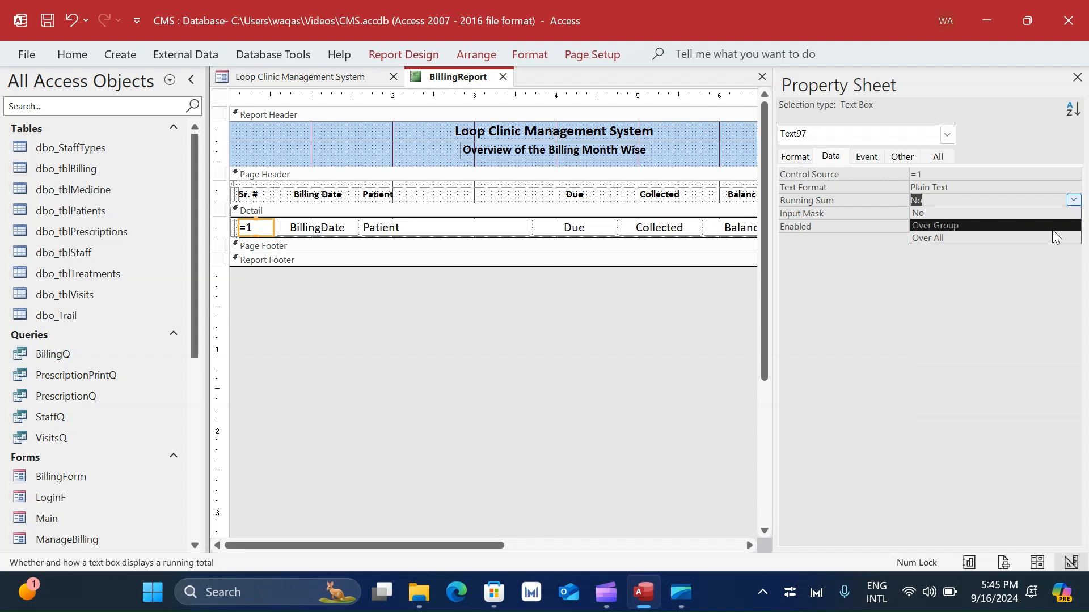
{"action": "left_click", "coordinate": [1048, 236]}
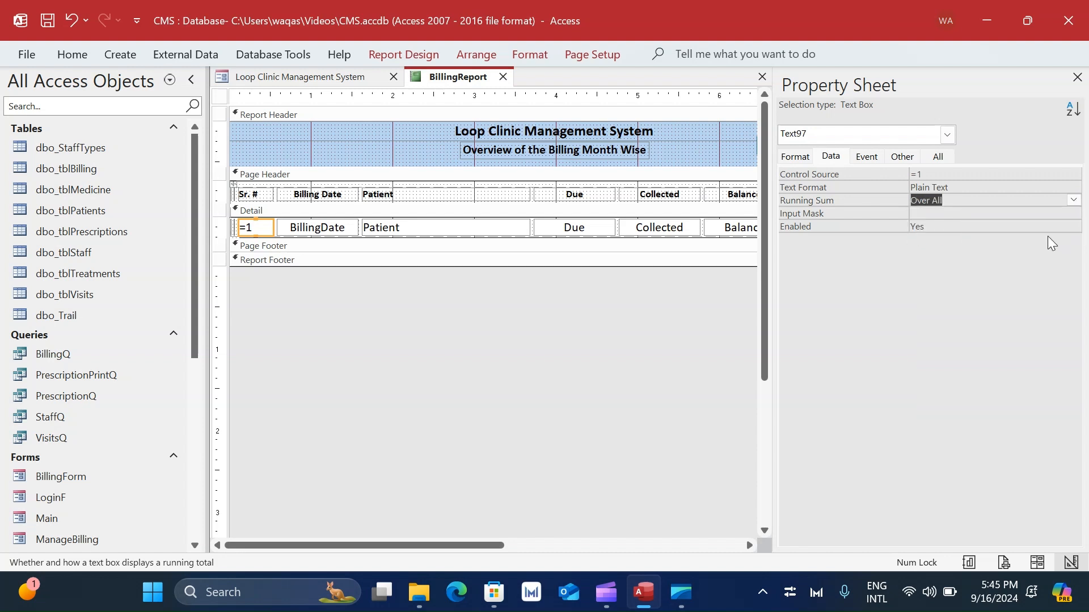
{"action": "left_click", "coordinate": [1077, 77]}
{"action": "left_click", "coordinate": [602, 325]}
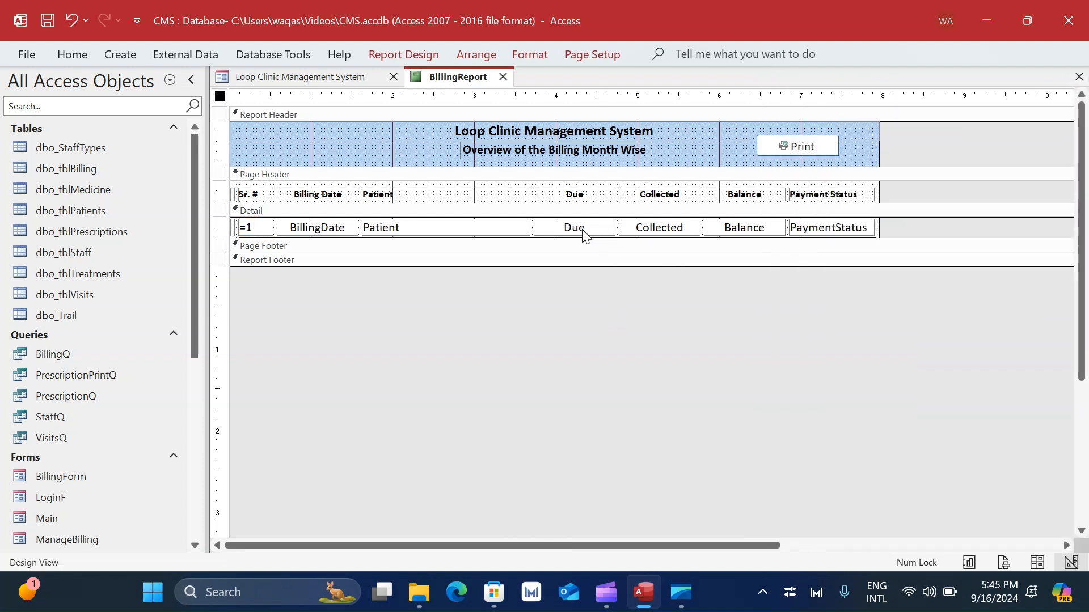
- Add Sum totals for the Due, Collected and Balance fields to the report
{"action": "left_click", "coordinate": [586, 230]}
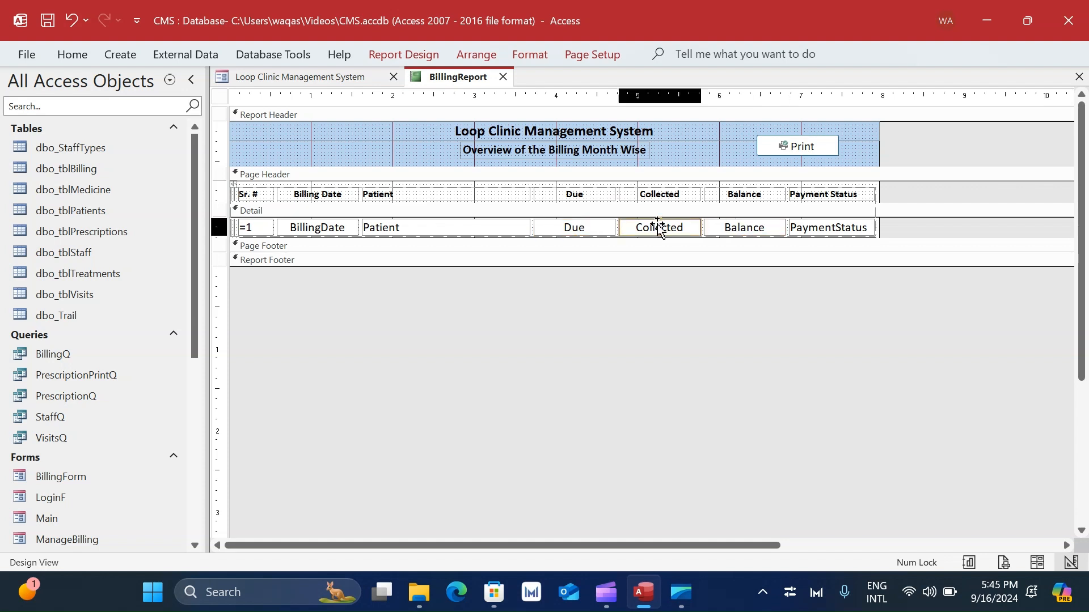
{"action": "left_click", "coordinate": [404, 55]}
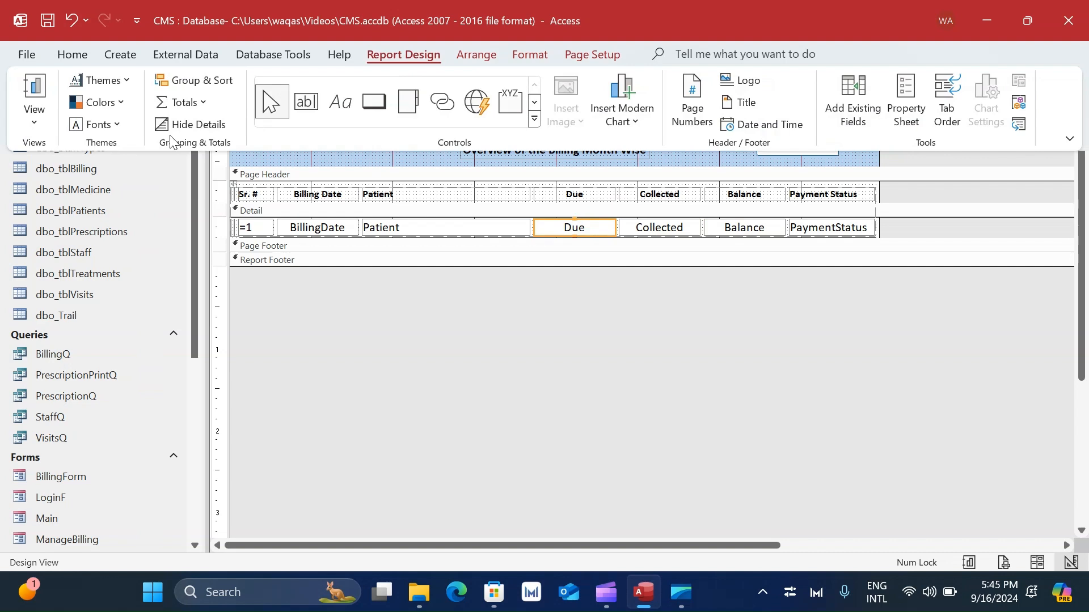
{"action": "left_click", "coordinate": [180, 102]}
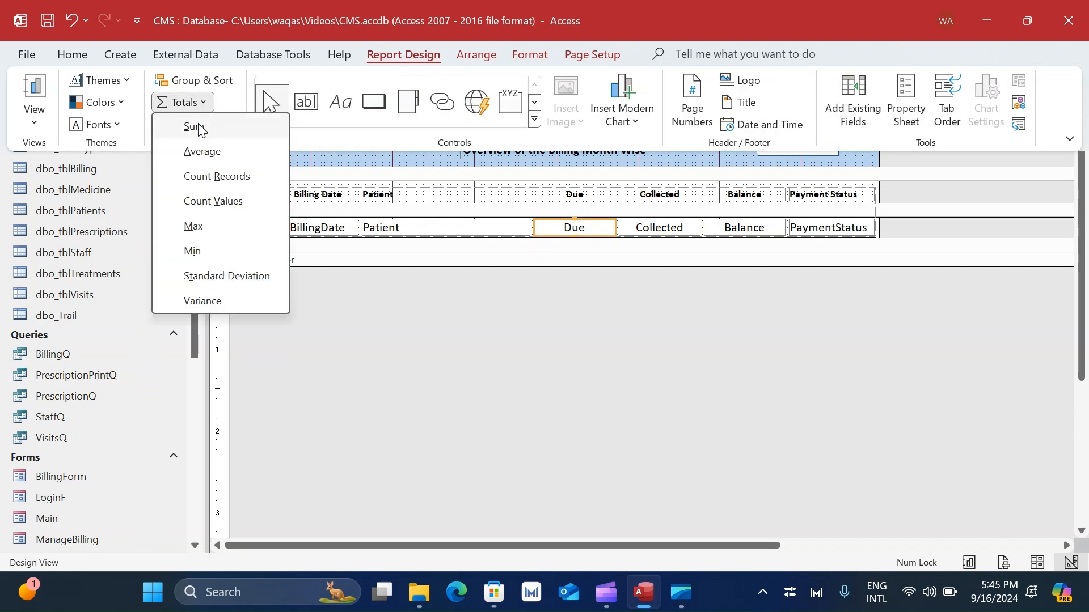
{"action": "left_click", "coordinate": [199, 131]}
{"action": "left_click", "coordinate": [658, 228]}
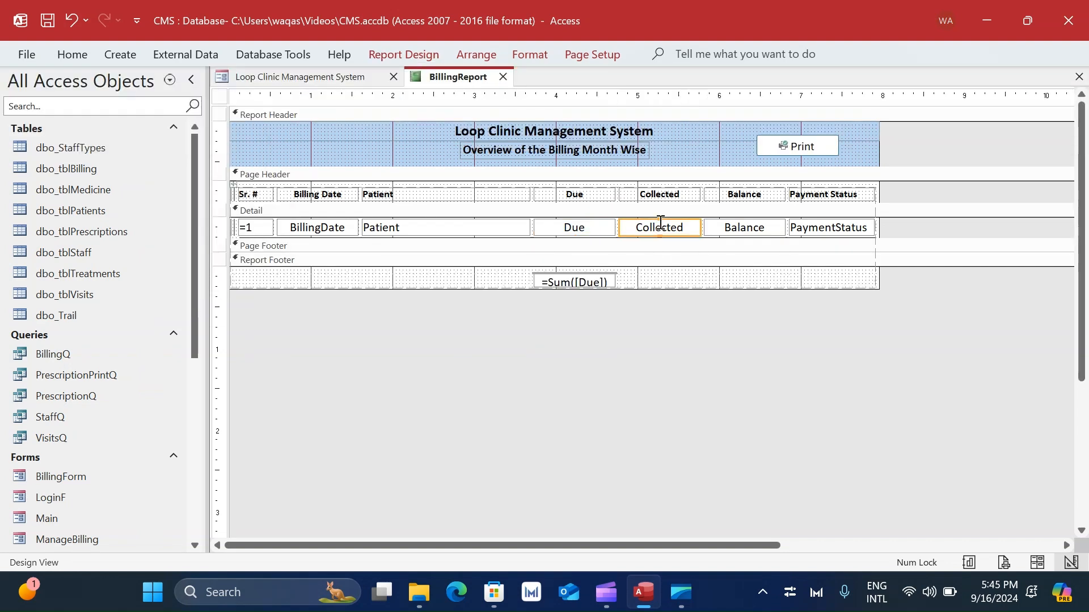
{"action": "left_click", "coordinate": [410, 57]}
{"action": "left_click", "coordinate": [180, 102]}
{"action": "left_click", "coordinate": [196, 126]}
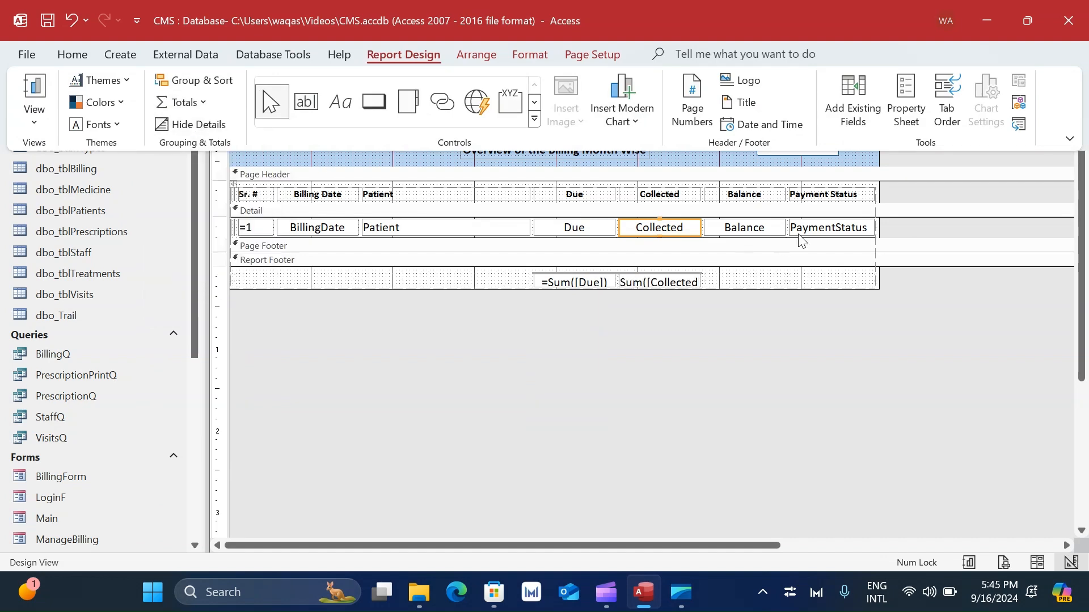
{"action": "left_click", "coordinate": [744, 229]}
{"action": "left_click", "coordinate": [374, 55]}
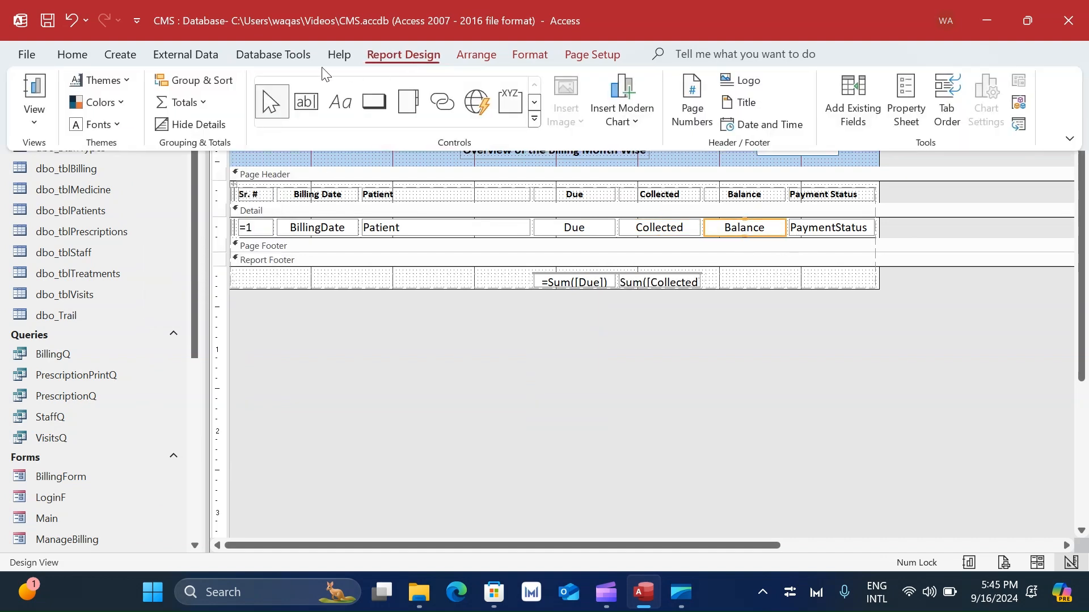
{"action": "left_click", "coordinate": [193, 105]}
{"action": "left_click", "coordinate": [196, 128]}
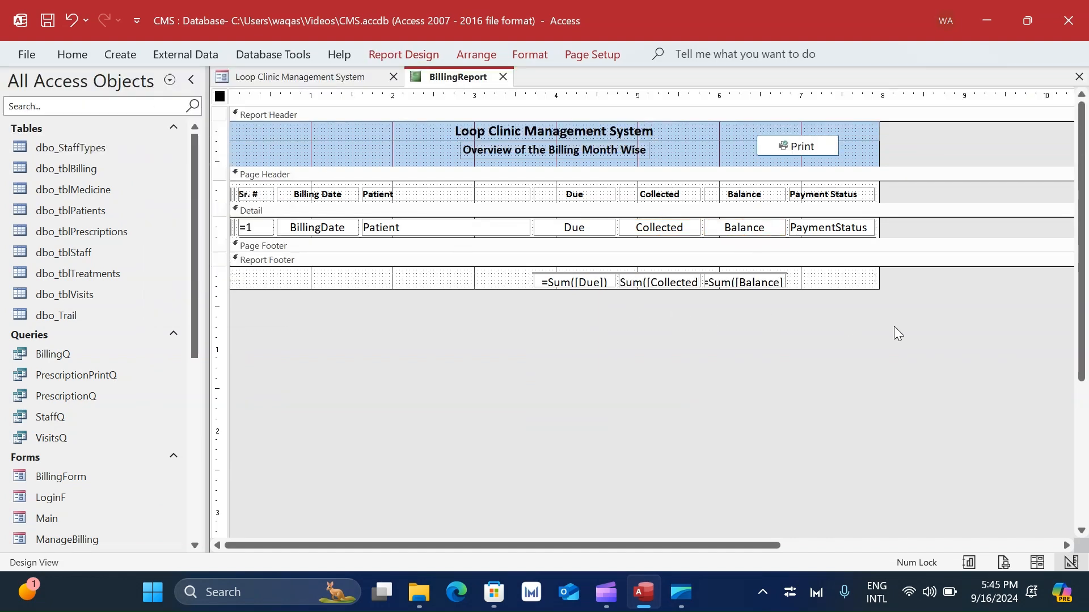
- Increase the height of the Report Footer totals row by extending its upper edge, and make the totals bold
{"action": "left_click_drag", "start_coordinate": [822, 330], "coordinate": [528, 284]}
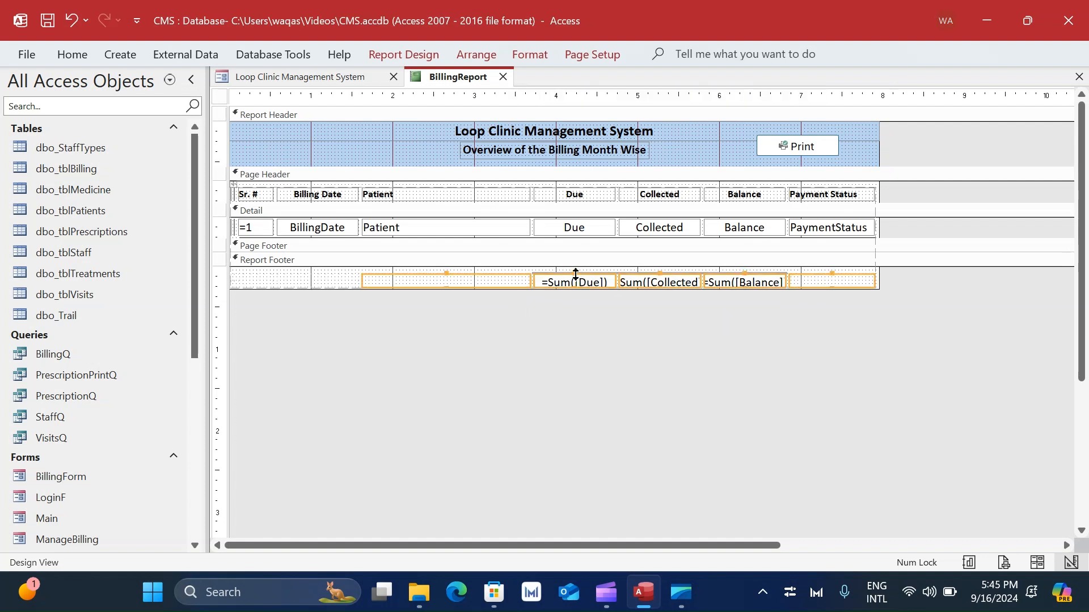
{"action": "left_click_drag", "start_coordinate": [575, 274], "coordinate": [576, 268]}
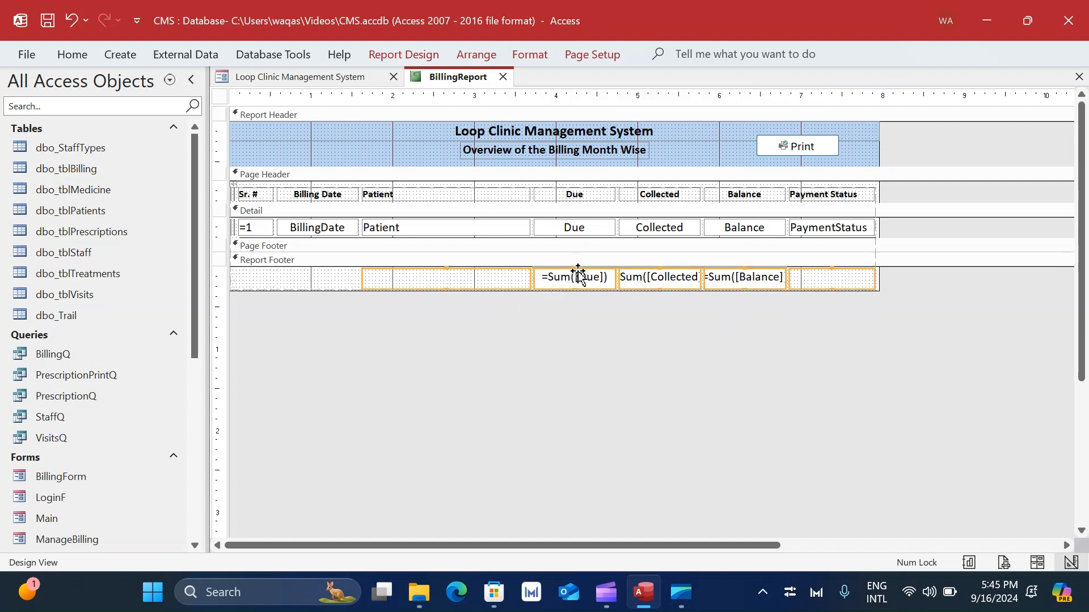
{"action": "left_click", "coordinate": [94, 57]}
{"action": "left_click", "coordinate": [739, 113]}
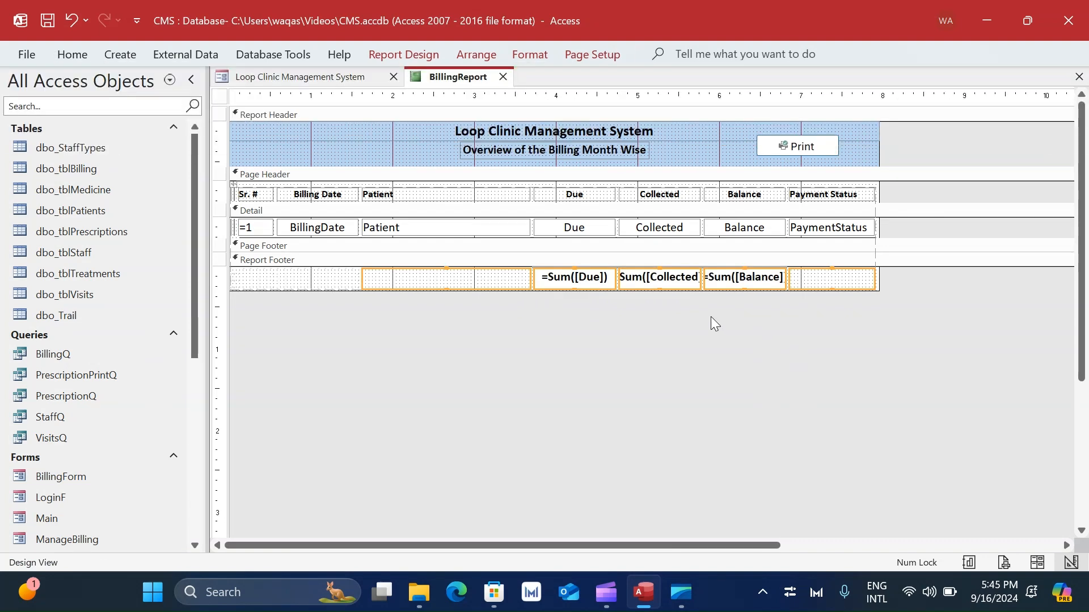
{"action": "left_click", "coordinate": [711, 318]}
- Display the billing report in Report View, examine the serial numbering and the totals row, and return to Design View
{"action": "right_click", "coordinate": [434, 77]}
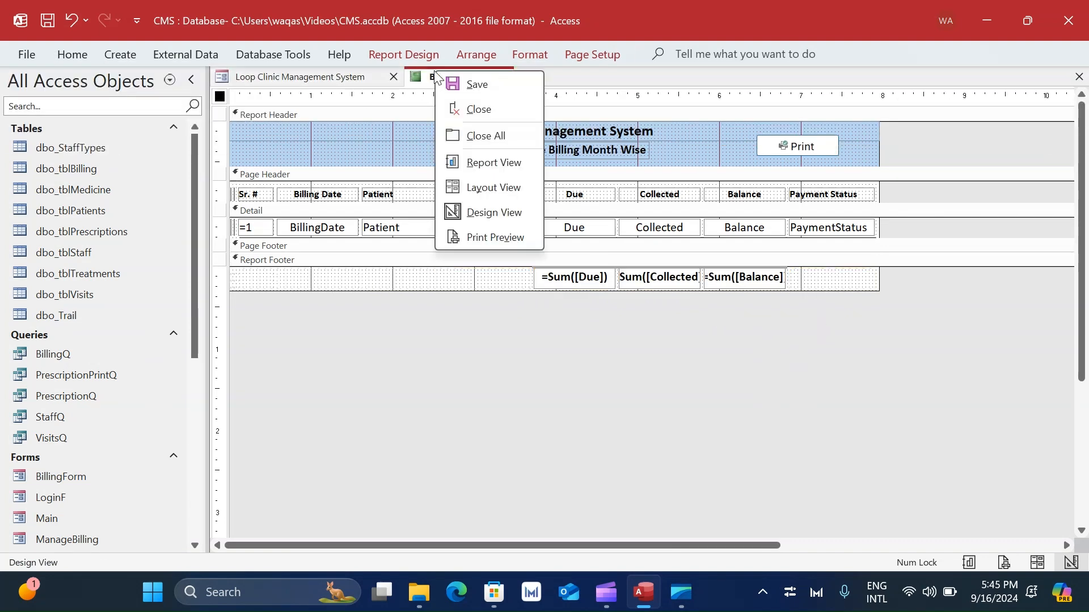
{"action": "left_click", "coordinate": [465, 162]}
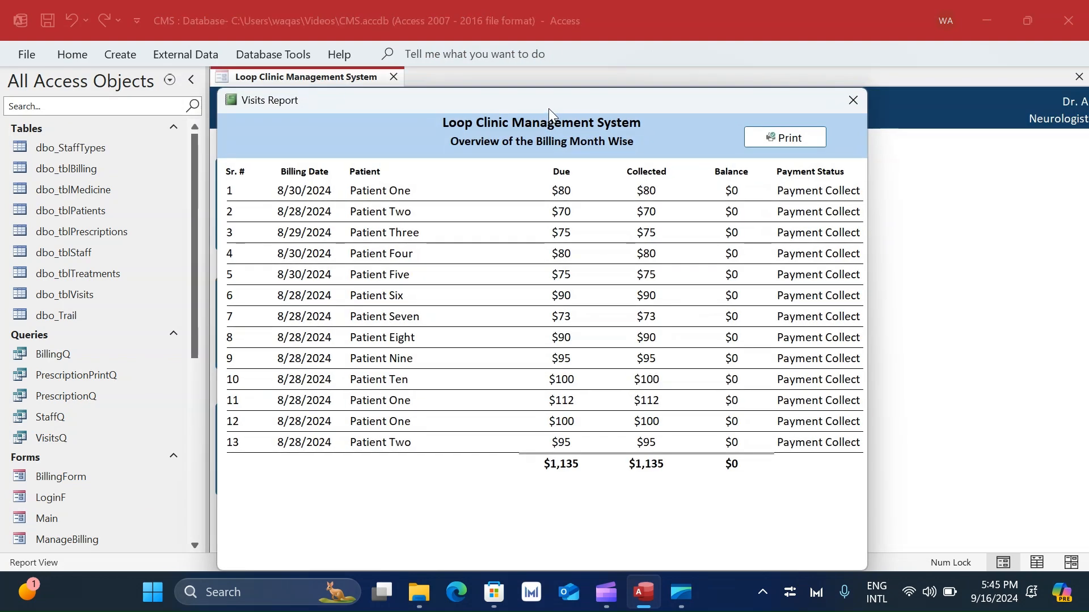
{"action": "left_click_drag", "start_coordinate": [549, 108], "coordinate": [601, 89]}
{"action": "left_click", "coordinate": [271, 174]}
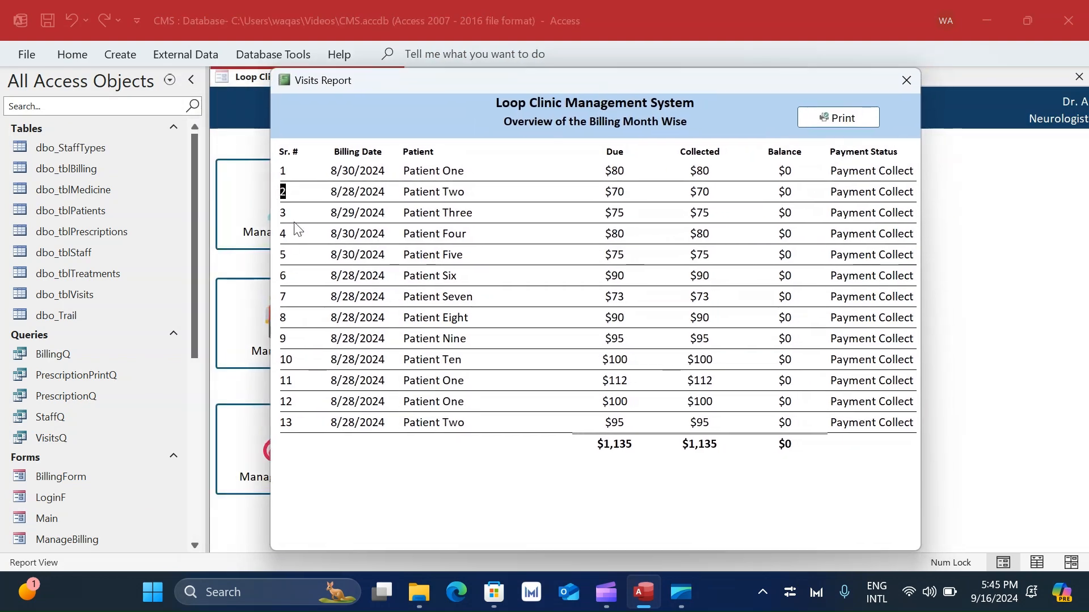
{"action": "left_click", "coordinate": [311, 409]}
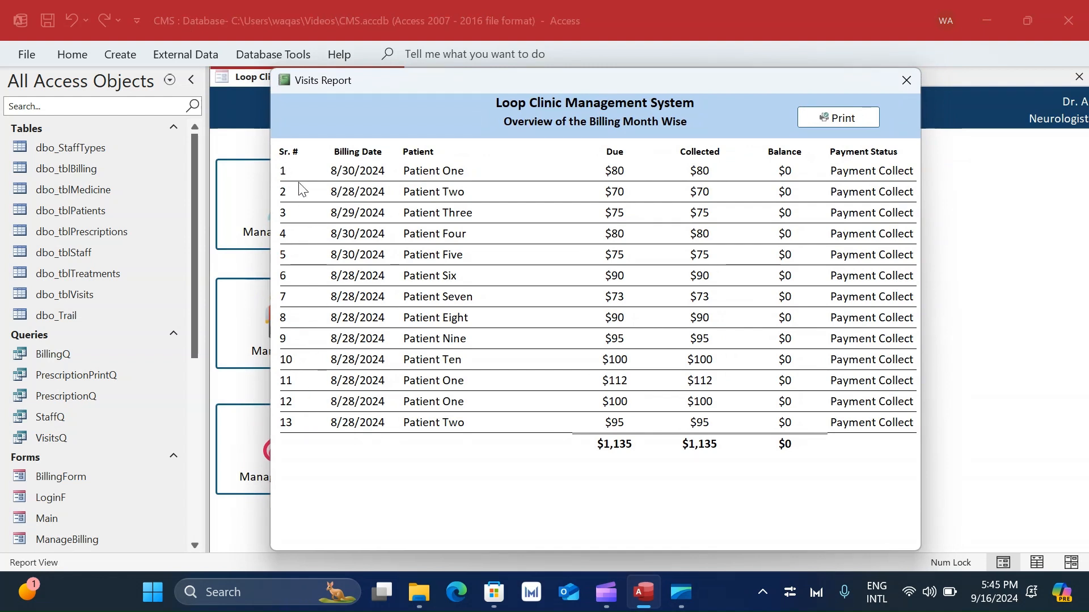
{"action": "left_click", "coordinate": [294, 233]}
{"action": "left_click", "coordinate": [294, 359]}
{"action": "right_click", "coordinate": [539, 498]}
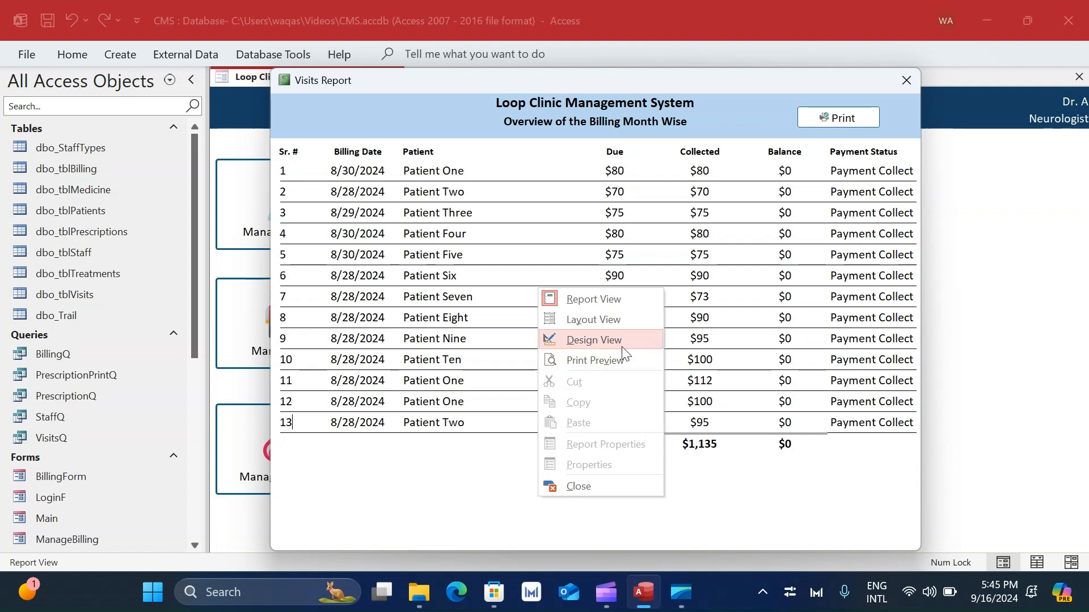
{"action": "left_click", "coordinate": [755, 484]}
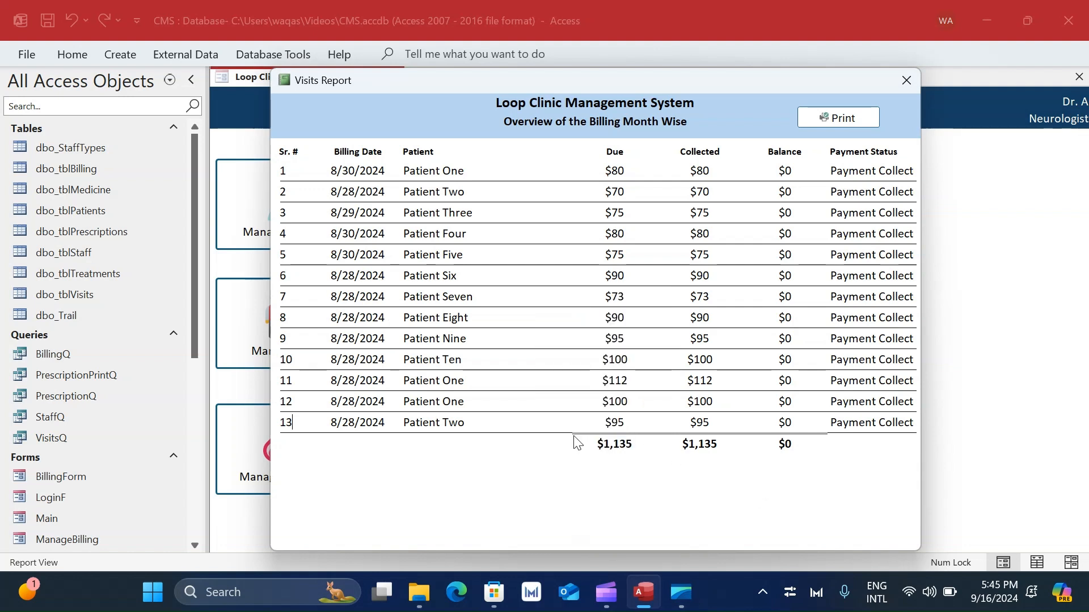
{"action": "right_click", "coordinate": [547, 498]}
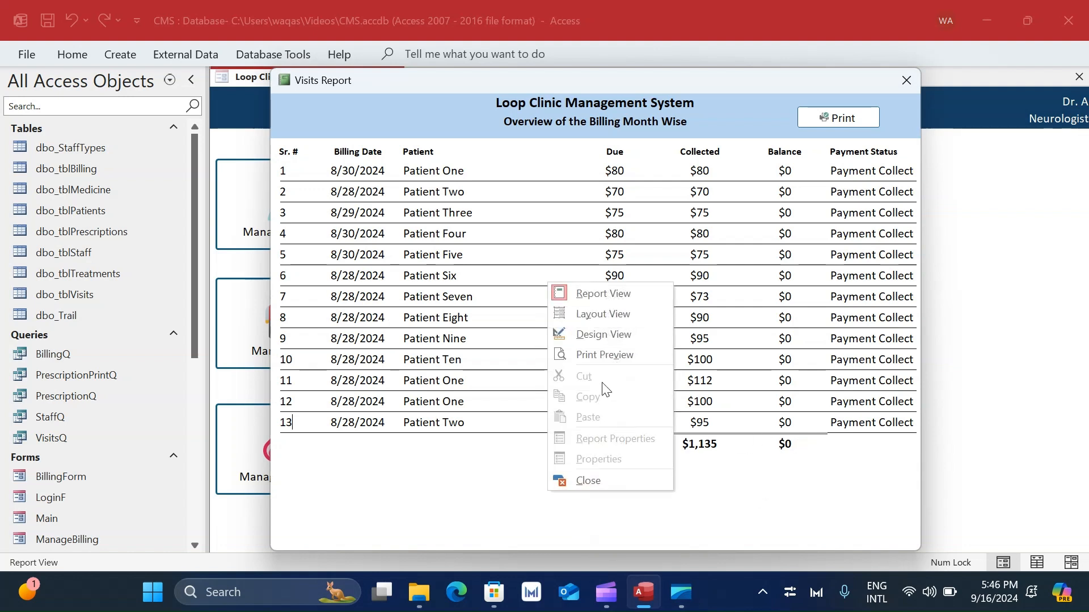
{"action": "left_click", "coordinate": [607, 340]}
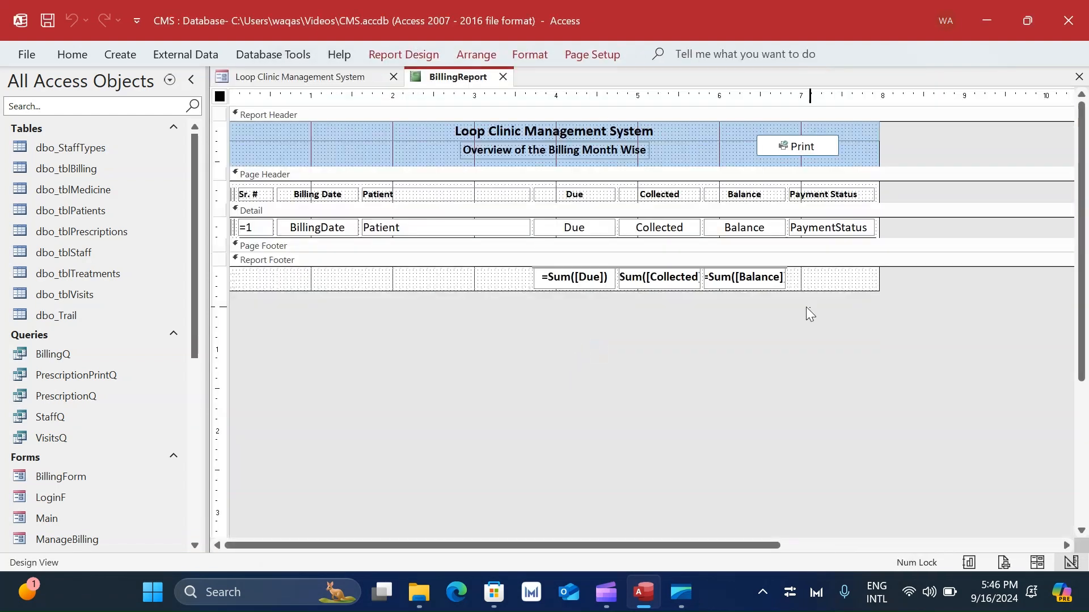
- Set Gridline Style Top to Transparent for the Due, Collected and Balance totals and close their properties
{"action": "left_click_drag", "start_coordinate": [810, 313], "coordinate": [536, 266]}
{"action": "left_click", "coordinate": [404, 54]}
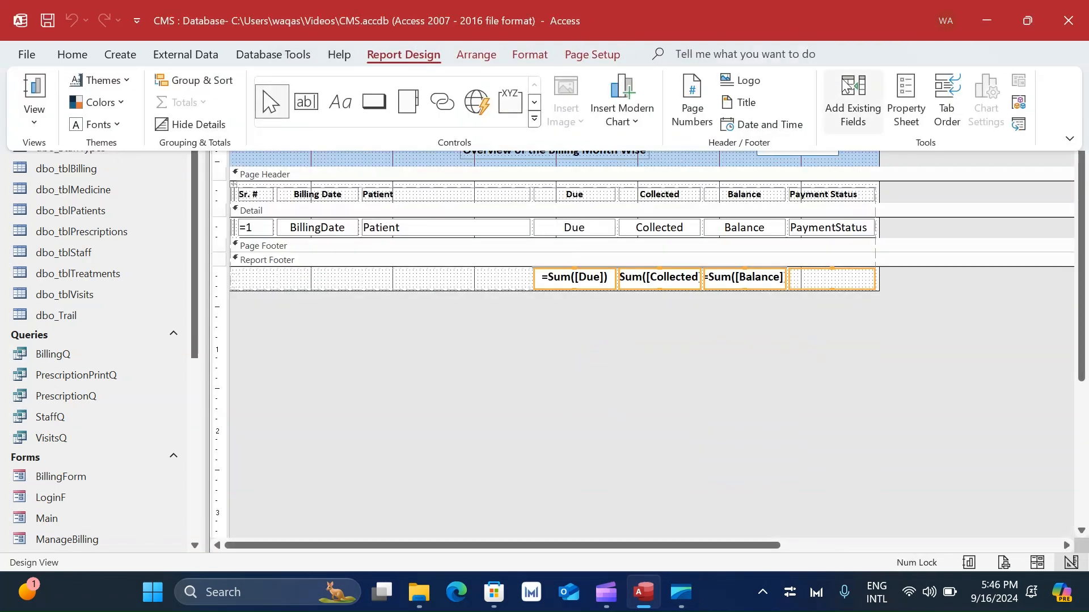
{"action": "left_click", "coordinate": [906, 97]}
{"action": "left_click", "coordinate": [797, 158]}
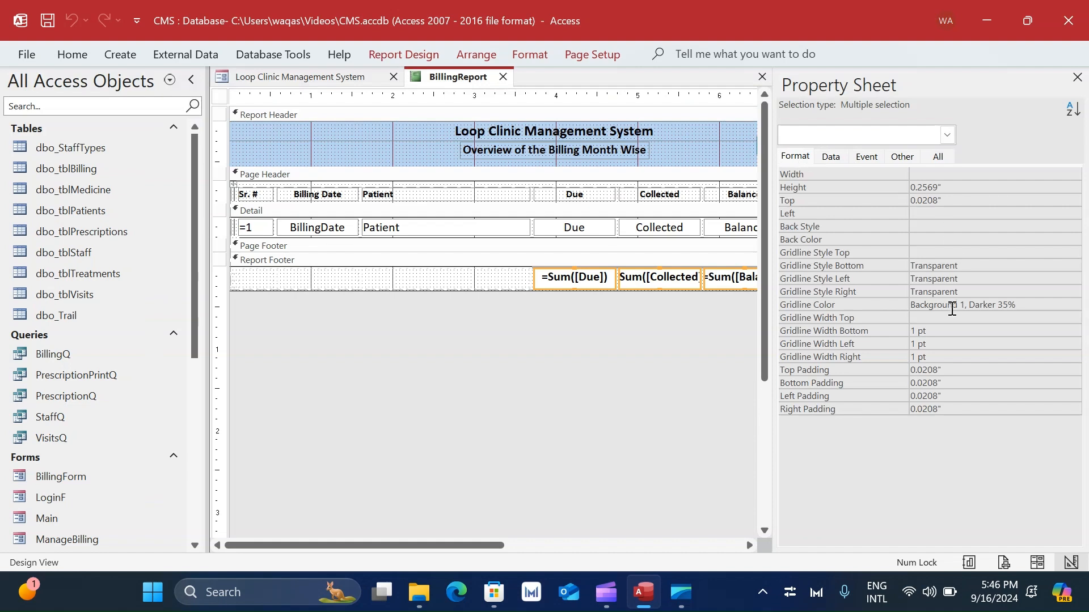
{"action": "left_click", "coordinate": [698, 322]}
{"action": "left_click_drag", "start_coordinate": [725, 305], "coordinate": [599, 278]}
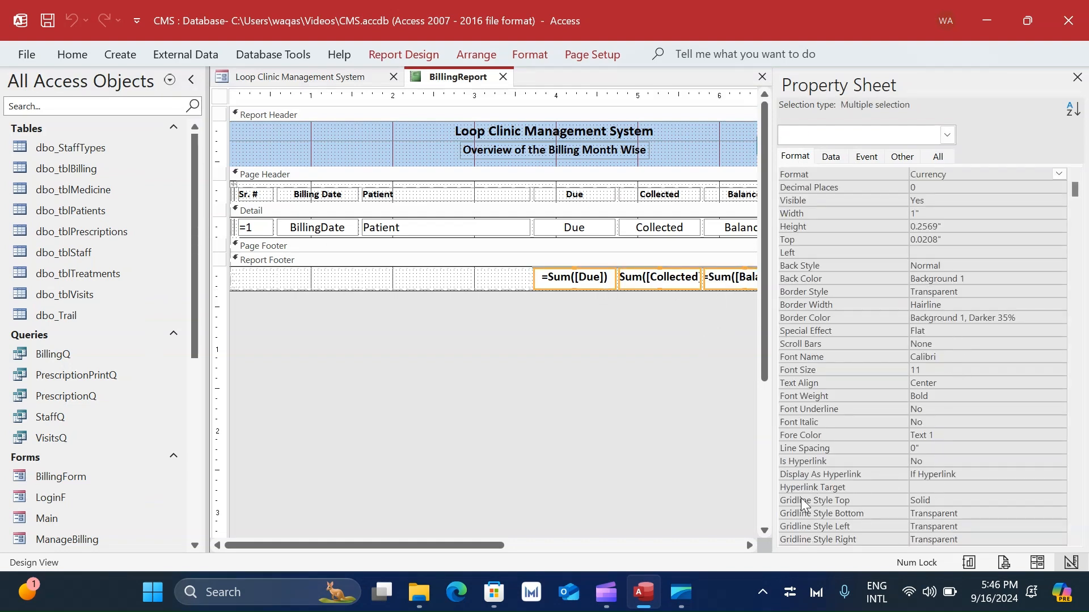
{"action": "left_click", "coordinate": [960, 501]}
{"action": "left_click", "coordinate": [1059, 500]}
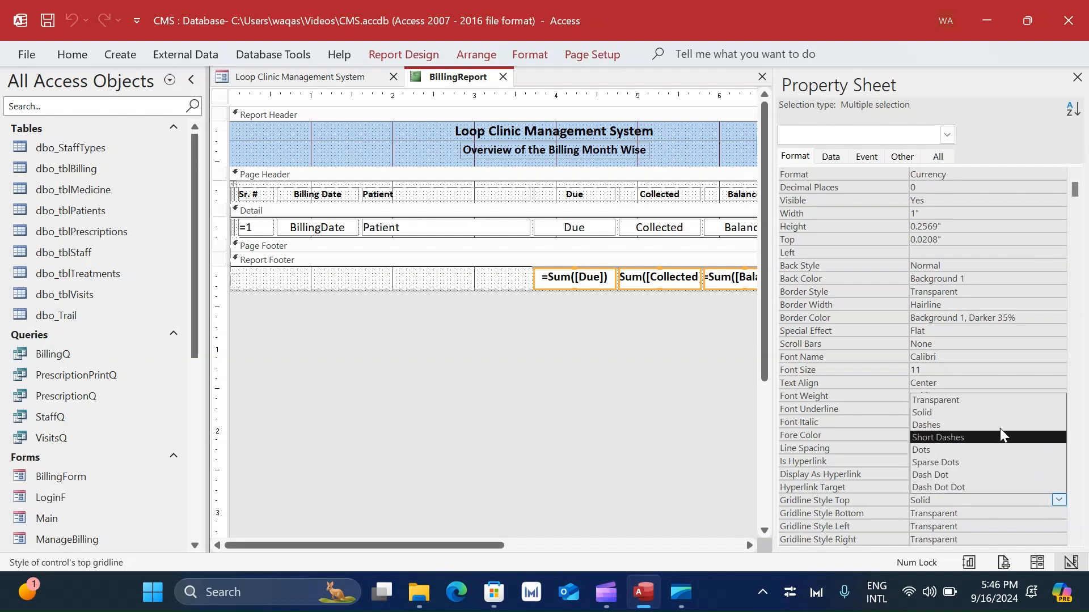
{"action": "left_click", "coordinate": [988, 402]}
{"action": "left_click", "coordinate": [699, 380]}
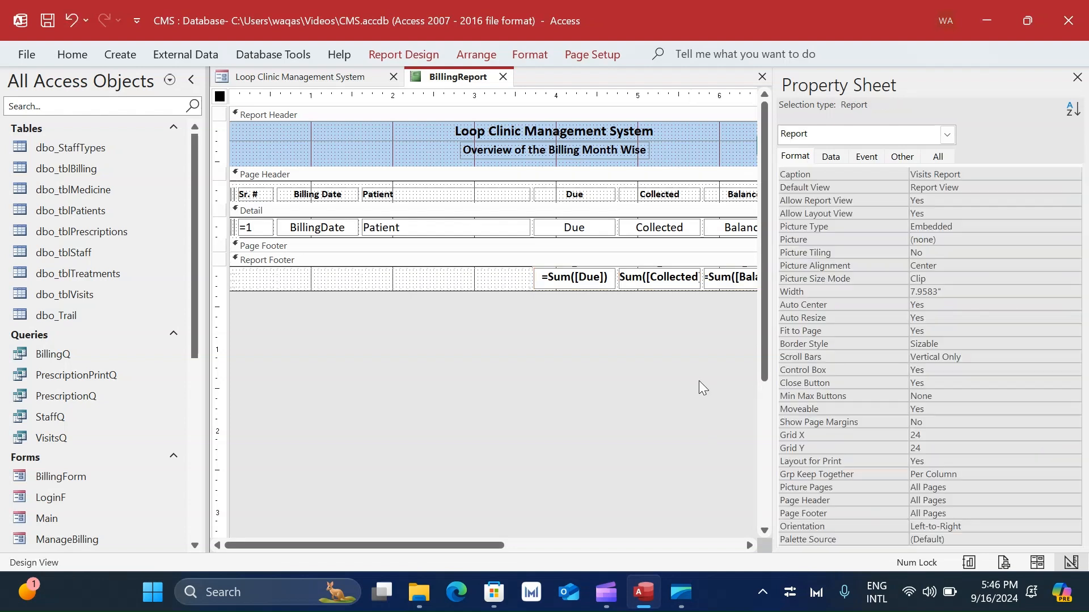
{"action": "left_click", "coordinate": [1076, 80]}
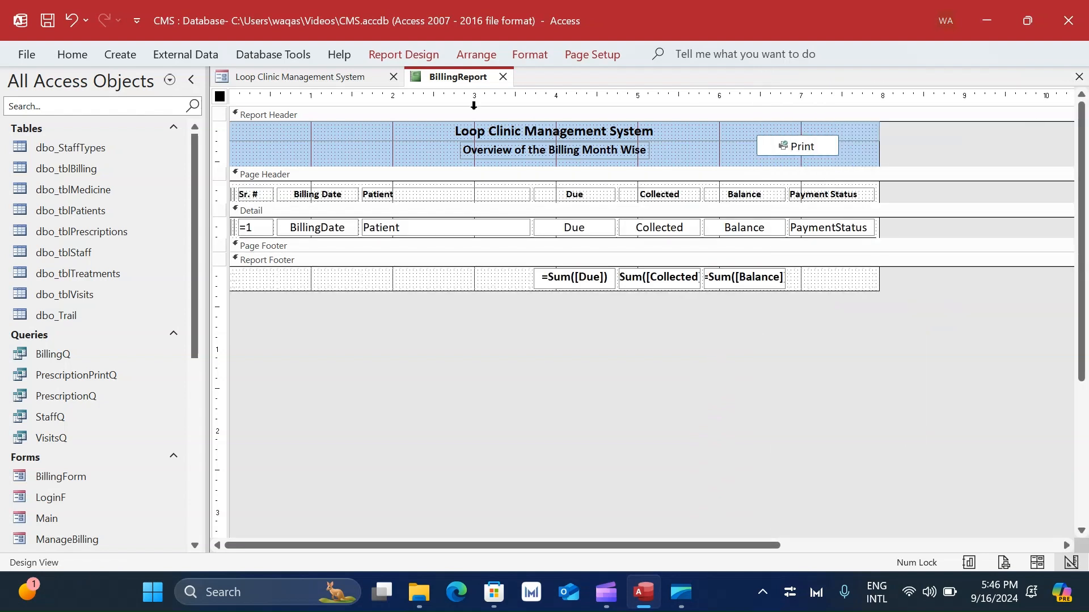
- Save the billing report design
{"action": "right_click", "coordinate": [432, 75]}
{"action": "left_click", "coordinate": [439, 83]}
{"action": "right_click", "coordinate": [427, 77]}
{"action": "left_click", "coordinate": [447, 87]}
- Check the totals row and the Payment Status text in Report View and return to Design View
{"action": "right_click", "coordinate": [452, 86]}
{"action": "left_click", "coordinate": [525, 171]}
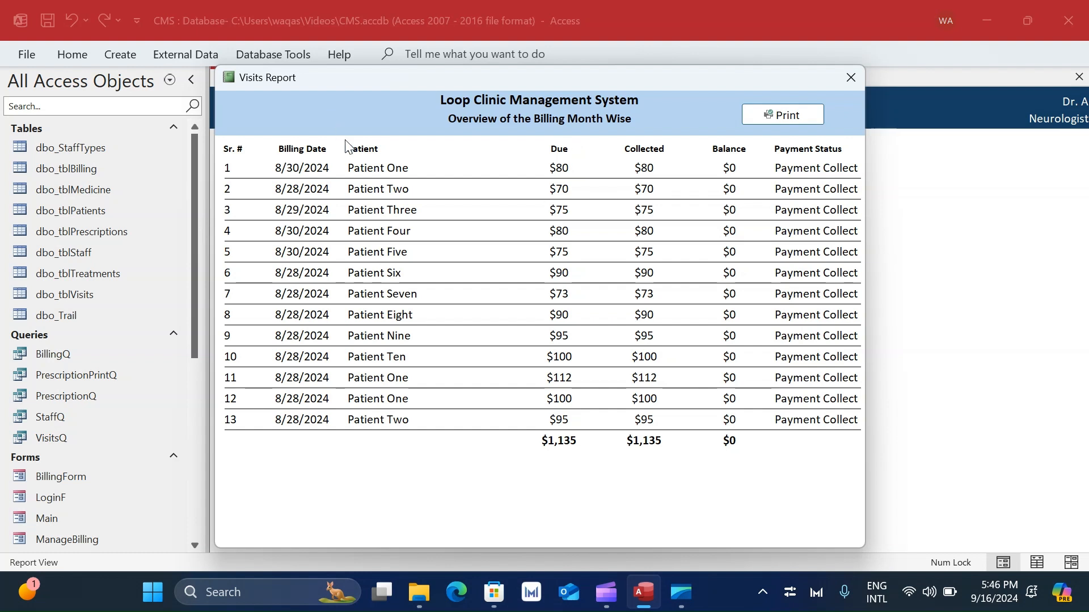
{"action": "left_click_drag", "start_coordinate": [529, 89], "coordinate": [579, 88]}
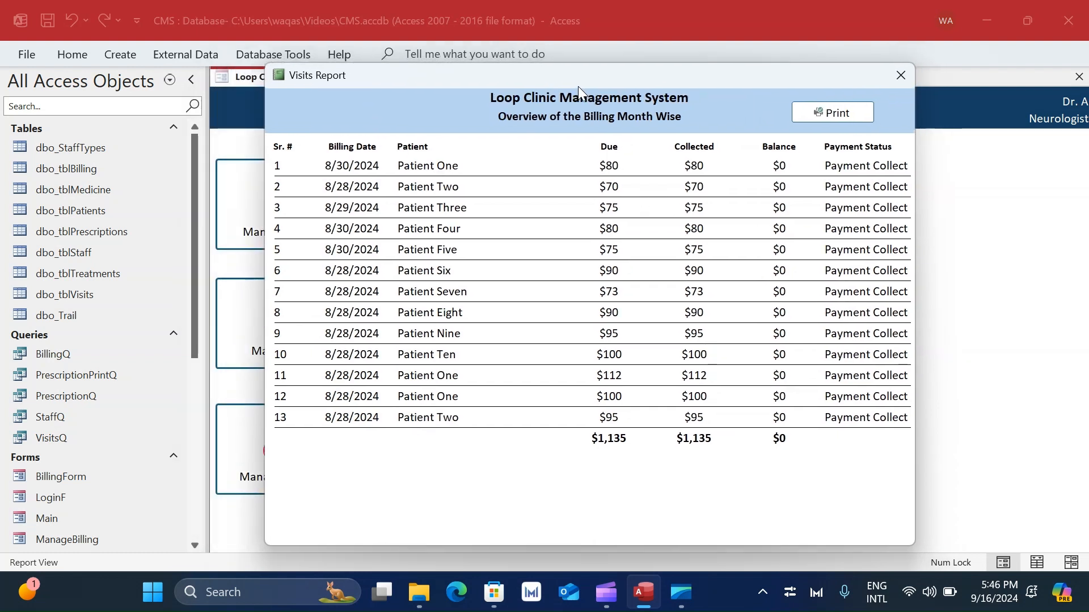
{"action": "right_click", "coordinate": [575, 85]}
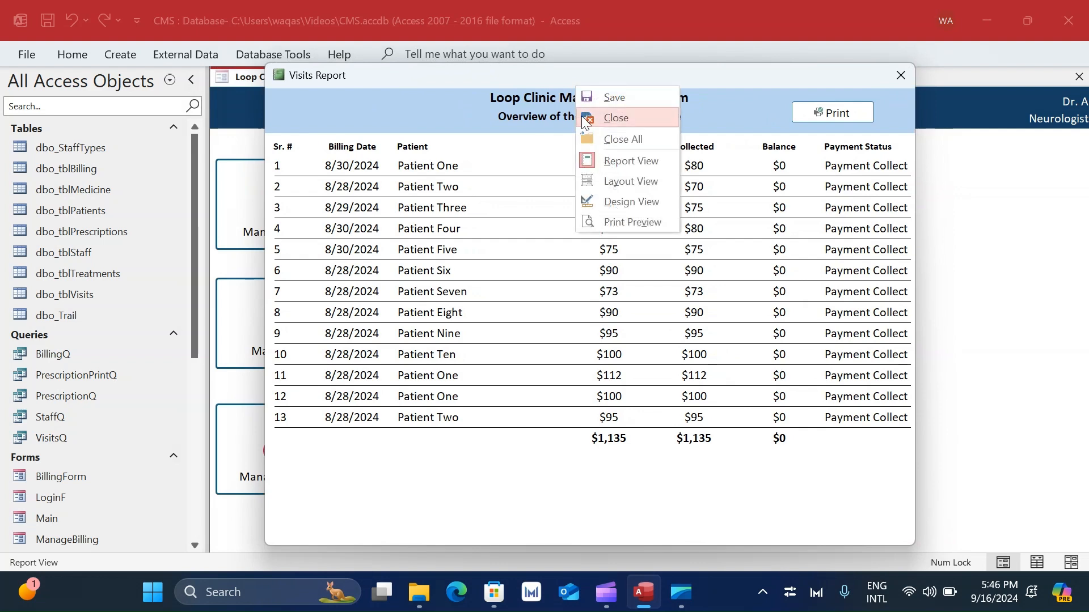
{"action": "left_click", "coordinate": [622, 202]}
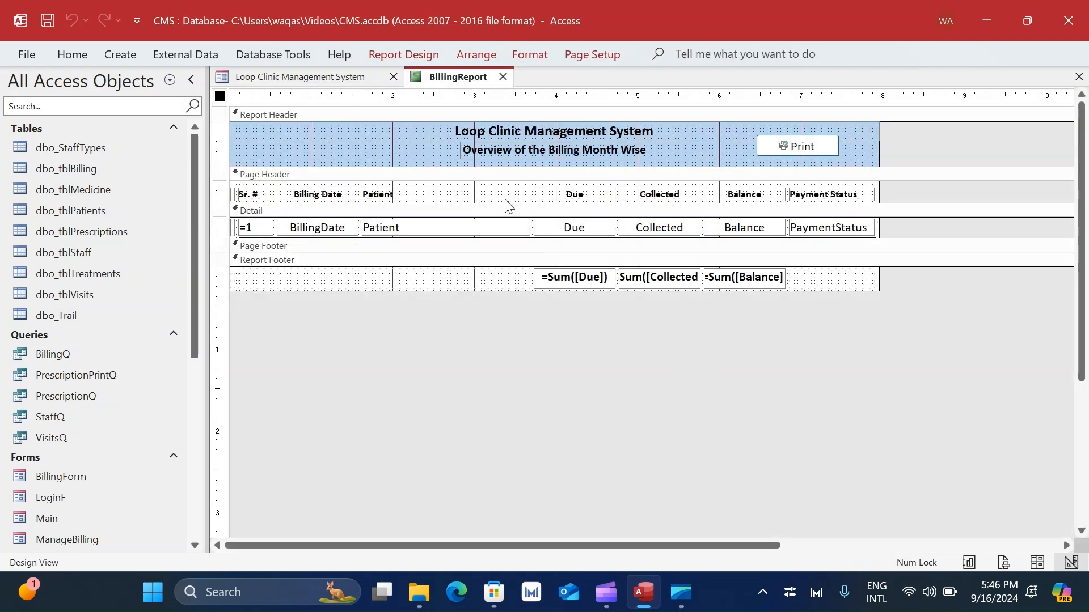
- Narrow the Balance column slightly and widen the Payment Status column towards the report's edge
{"action": "left_click", "coordinate": [745, 184]}
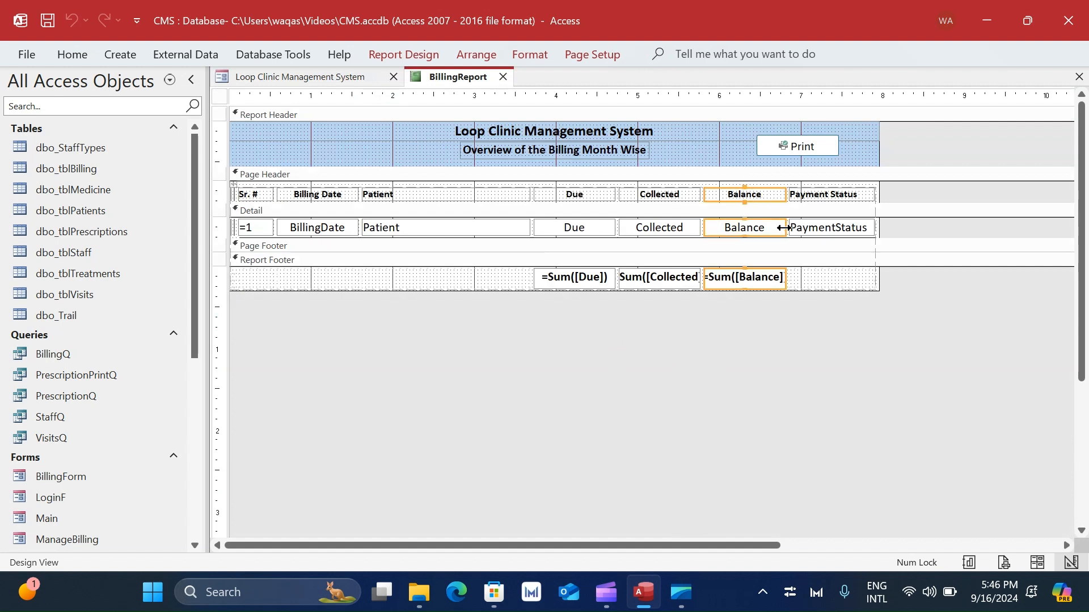
{"action": "left_click_drag", "start_coordinate": [780, 228], "coordinate": [776, 227]}
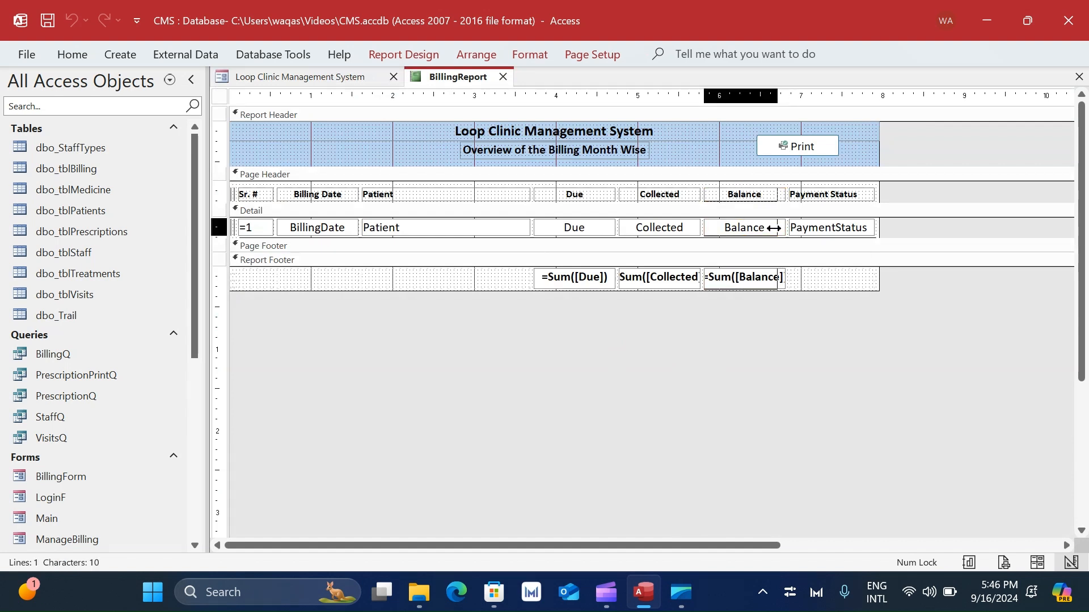
{"action": "left_click", "coordinate": [885, 223]}
{"action": "left_click", "coordinate": [866, 196]}
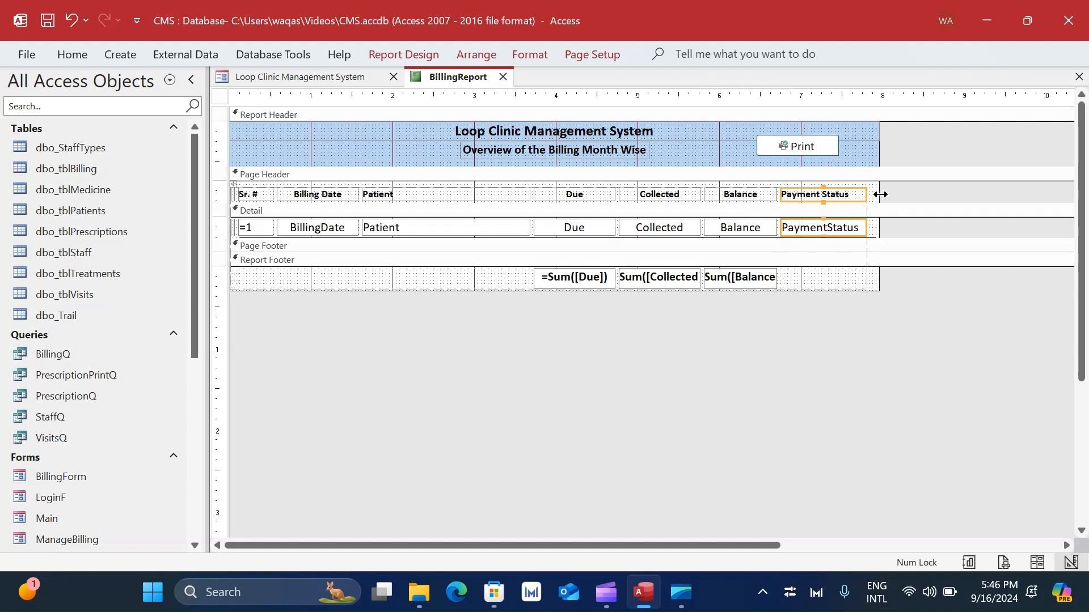
{"action": "left_click_drag", "start_coordinate": [866, 195], "coordinate": [876, 193]}
- Check in Report View whether the Payment Status text fits its column and return to Design View
{"action": "right_click", "coordinate": [462, 74]}
{"action": "left_click", "coordinate": [513, 167]}
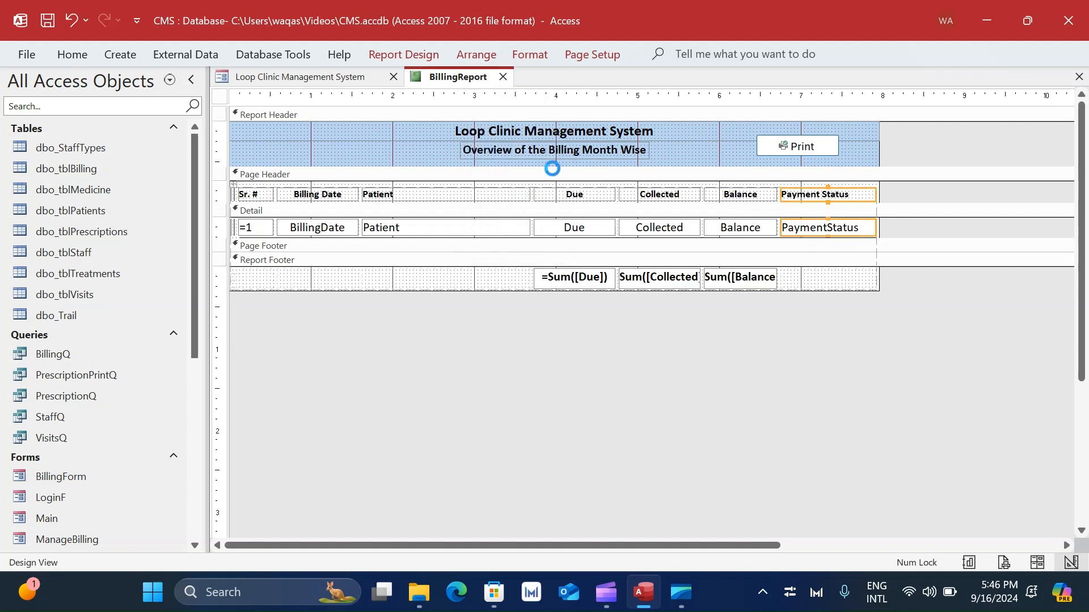
{"action": "left_click", "coordinate": [772, 234]}
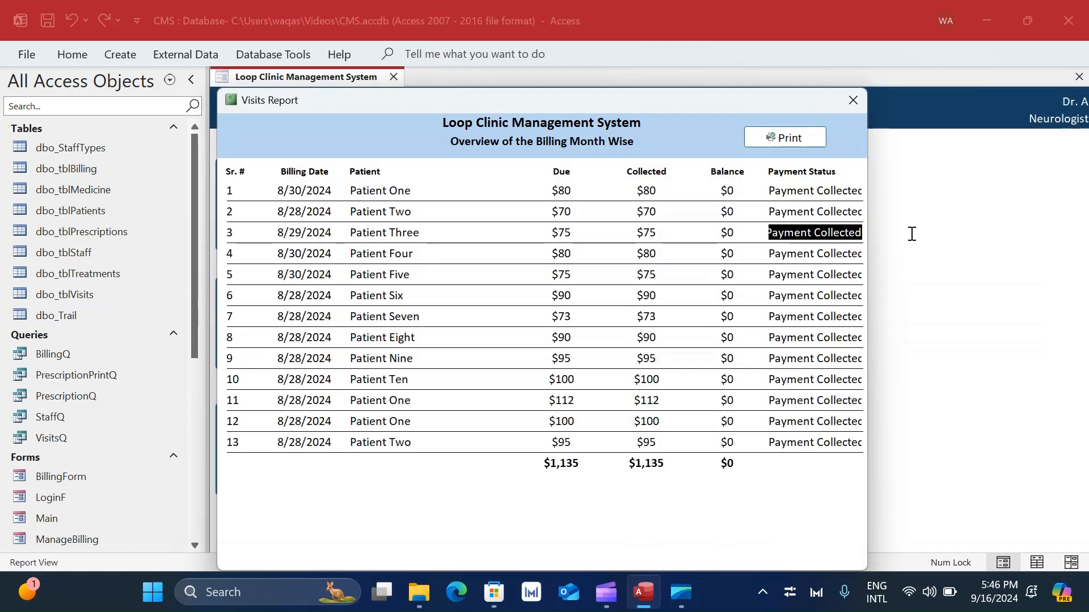
{"action": "right_click", "coordinate": [682, 107]}
{"action": "left_click", "coordinate": [737, 222]}
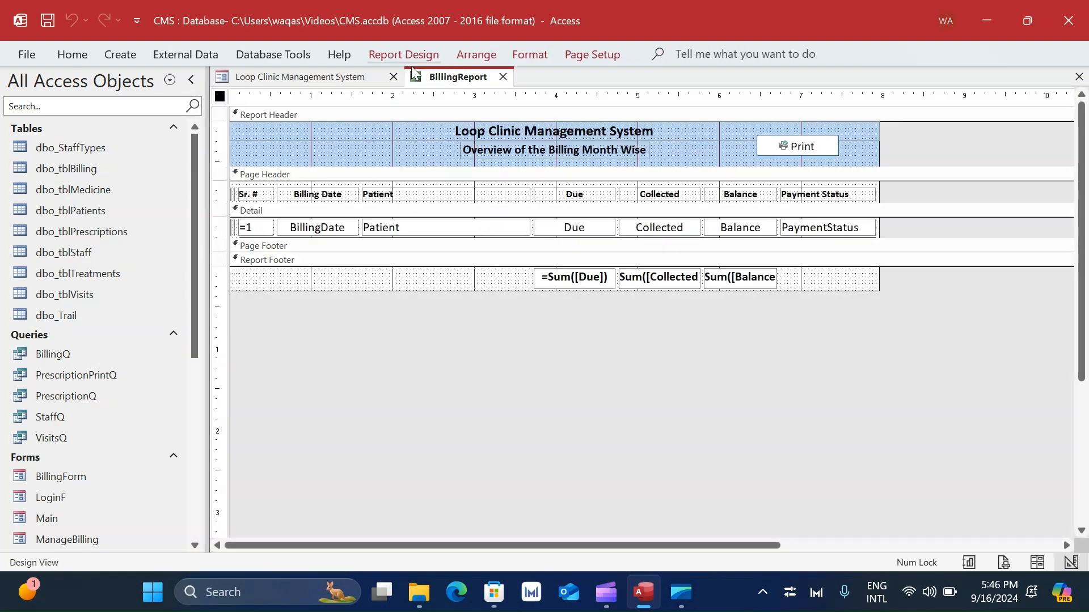
- Open the billing report's record source in the Query Builder and close the property sheet there
{"action": "left_click", "coordinate": [906, 102]}
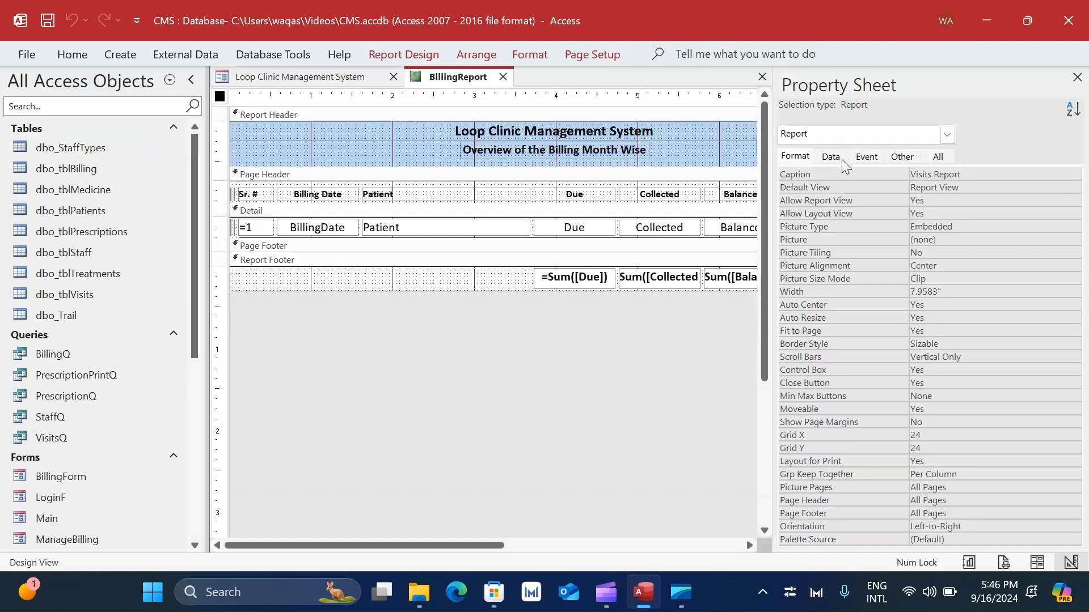
{"action": "left_click", "coordinate": [831, 156]}
{"action": "left_click", "coordinate": [1074, 176]}
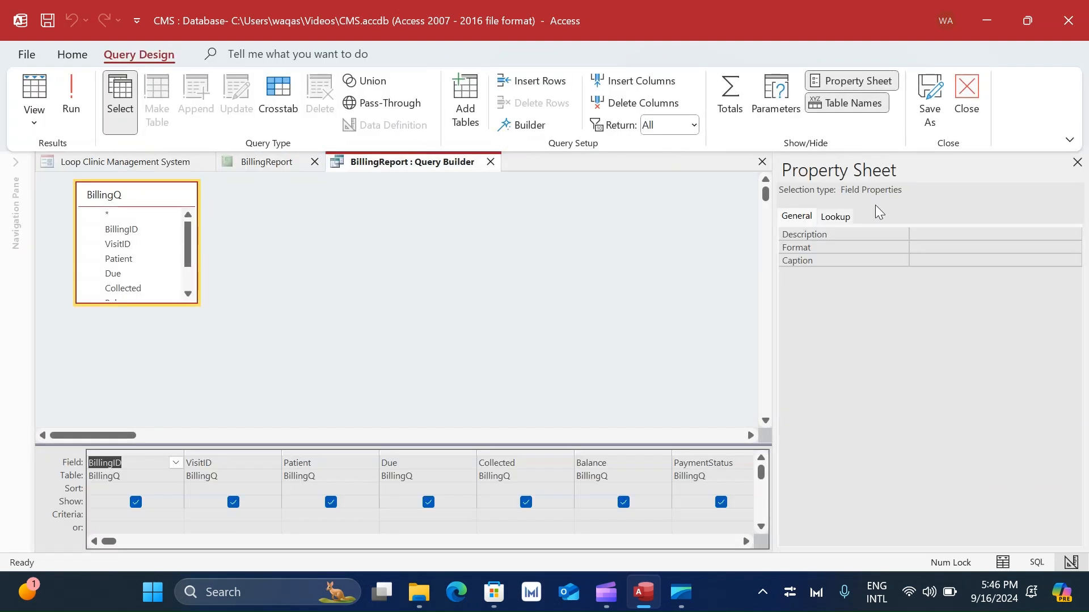
{"action": "left_click", "coordinate": [1077, 163]}
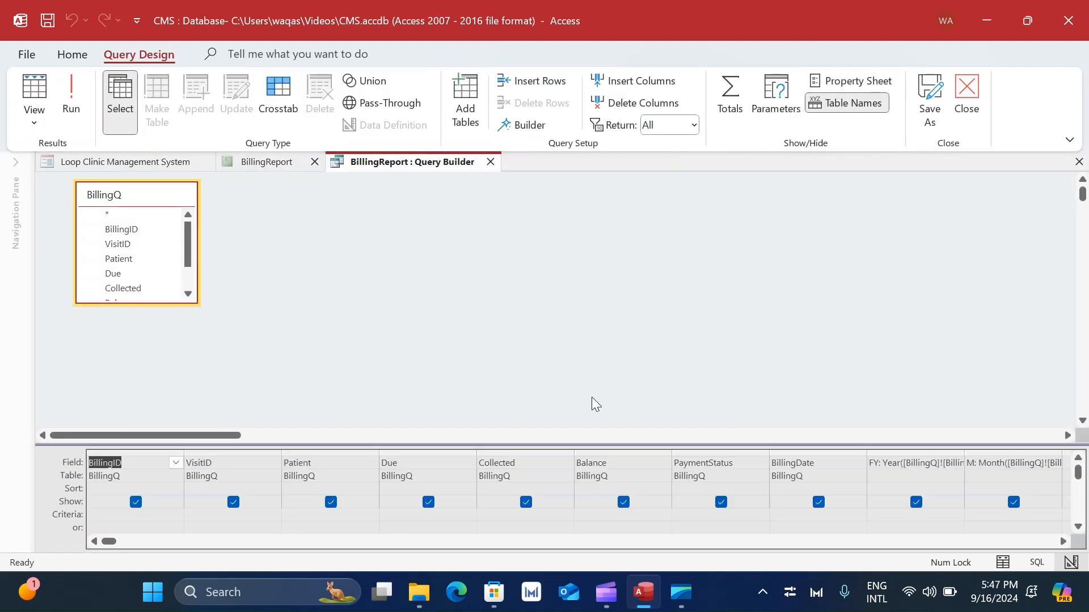
{"action": "left_click", "coordinate": [567, 439]}
{"action": "left_click_drag", "start_coordinate": [395, 433], "coordinate": [222, 418]}
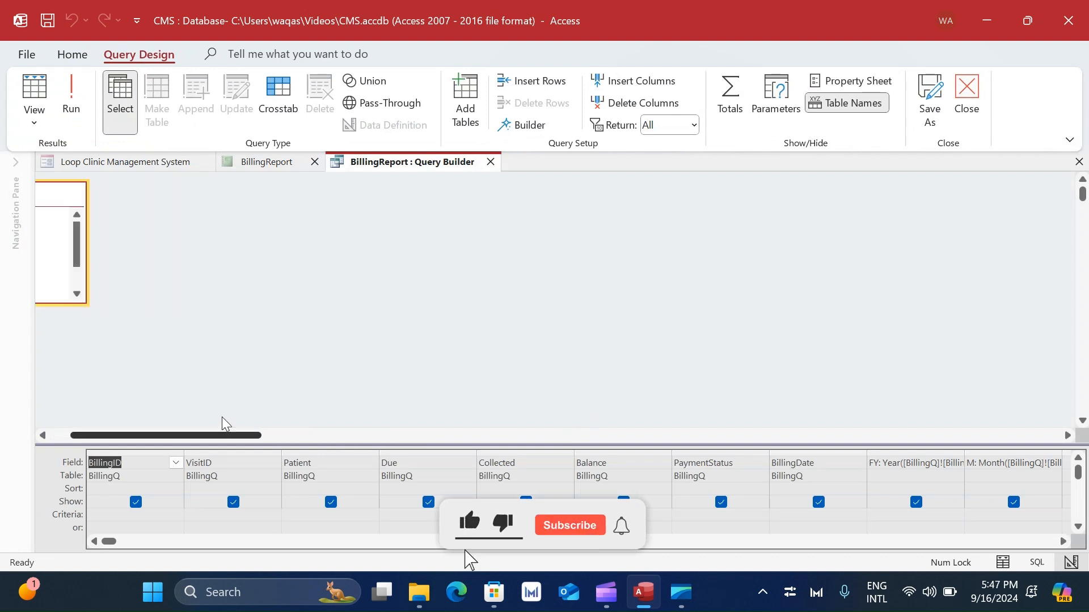
- Set the PaymentStatus criterion in the record source query to "Payment Collected"
{"action": "left_click", "coordinate": [713, 514]}
{"action": "type", "text": "Payment Collected"}
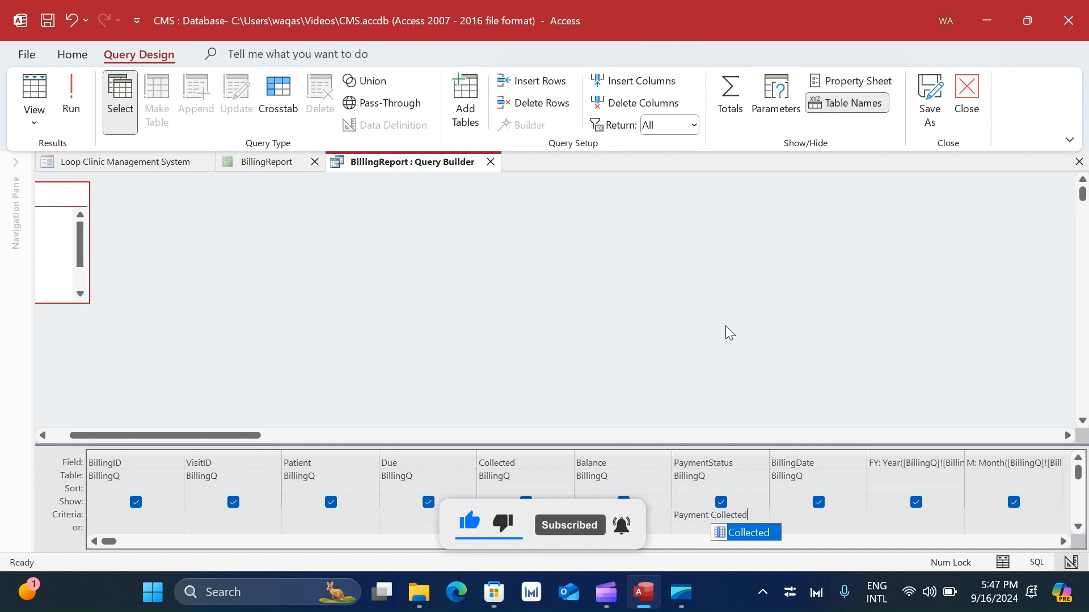
{"action": "key", "text": "Tab"}
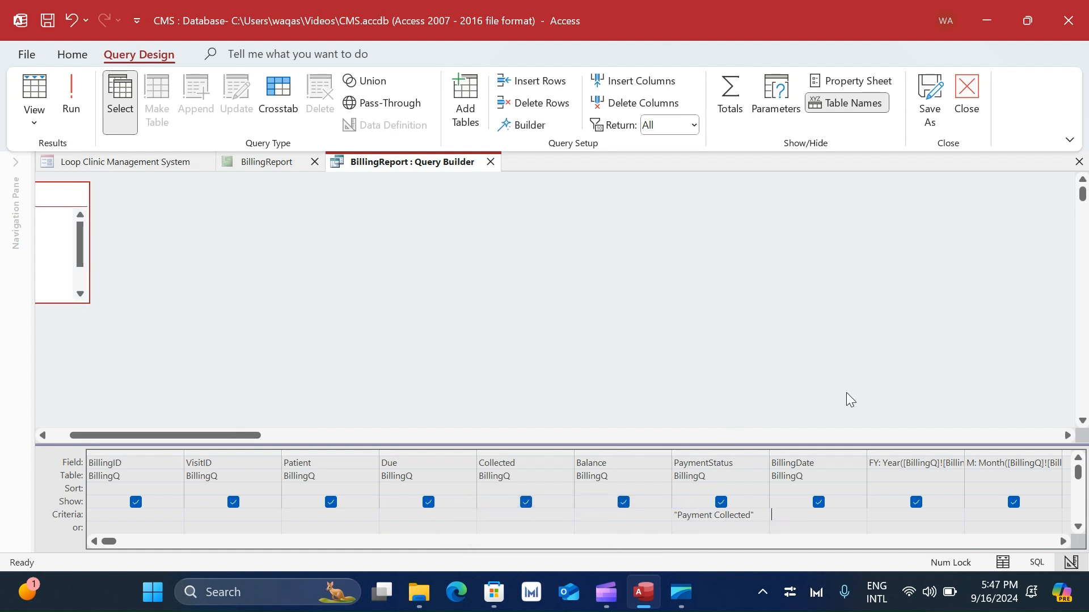
{"action": "left_click", "coordinate": [928, 524]}
{"action": "type", "text": "for"}
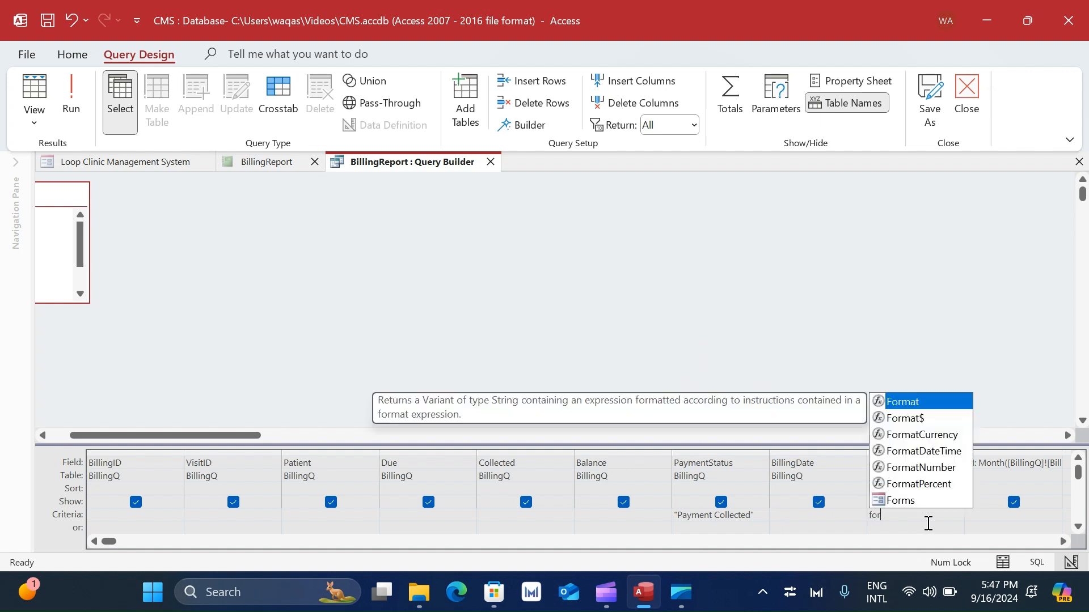
{"action": "type", "text": "ms"}
{"action": "key", "text": "Tab"}
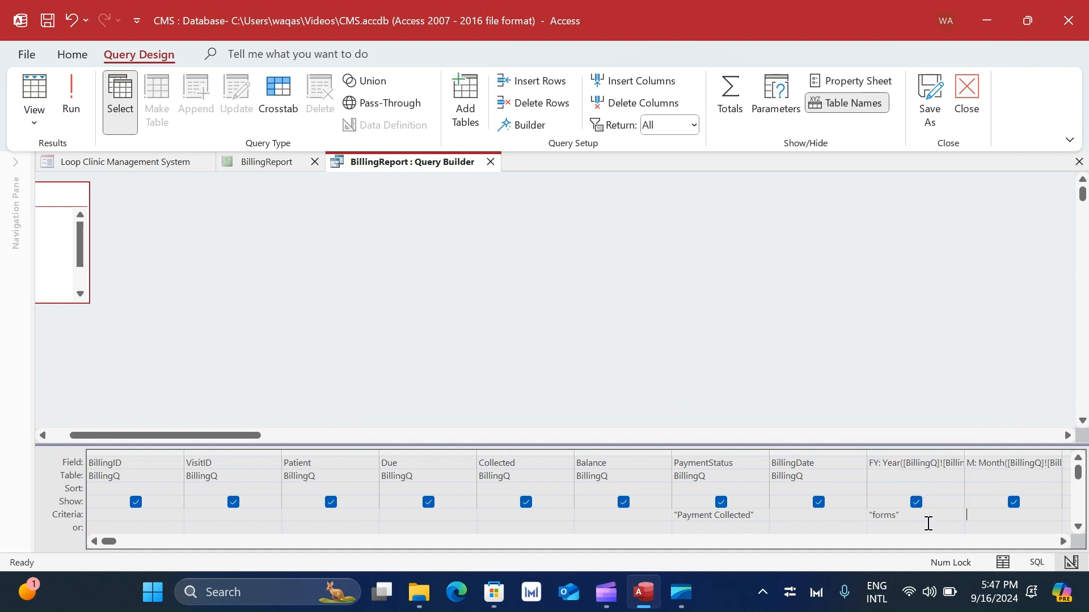
- Set the criterion of the calculated FY column to the year combo box on the reports form, [Forms]![ReportsF]![cboYear]
{"action": "key", "text": "shift+Tab"}
{"action": "type", "text": "forms"}
{"action": "key", "text": "Tab"}
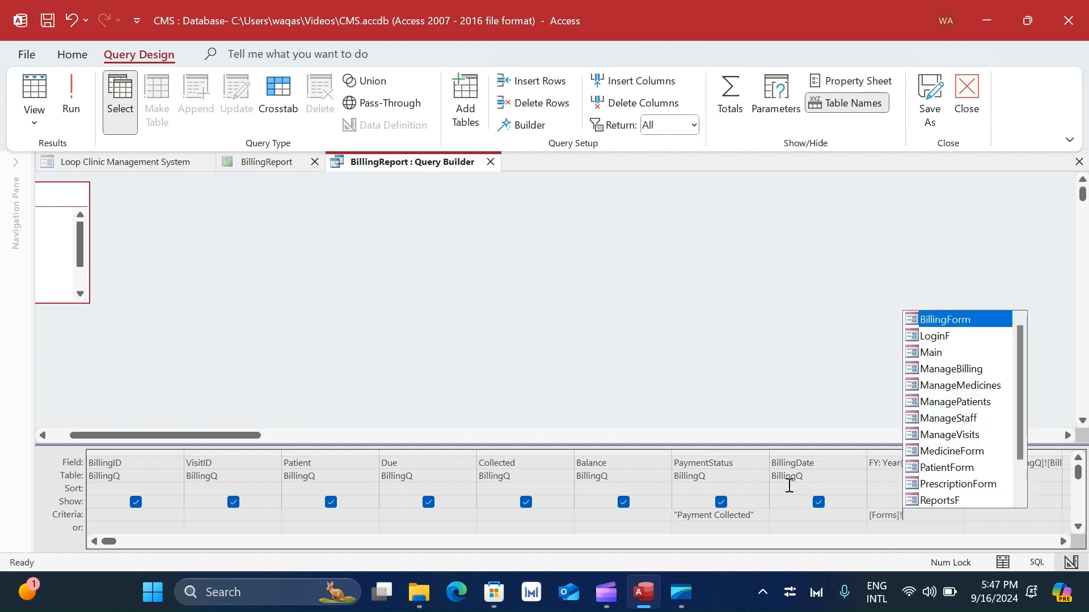
{"action": "type", "text": "[ReportsF]"}
{"action": "key", "text": "Tab"}
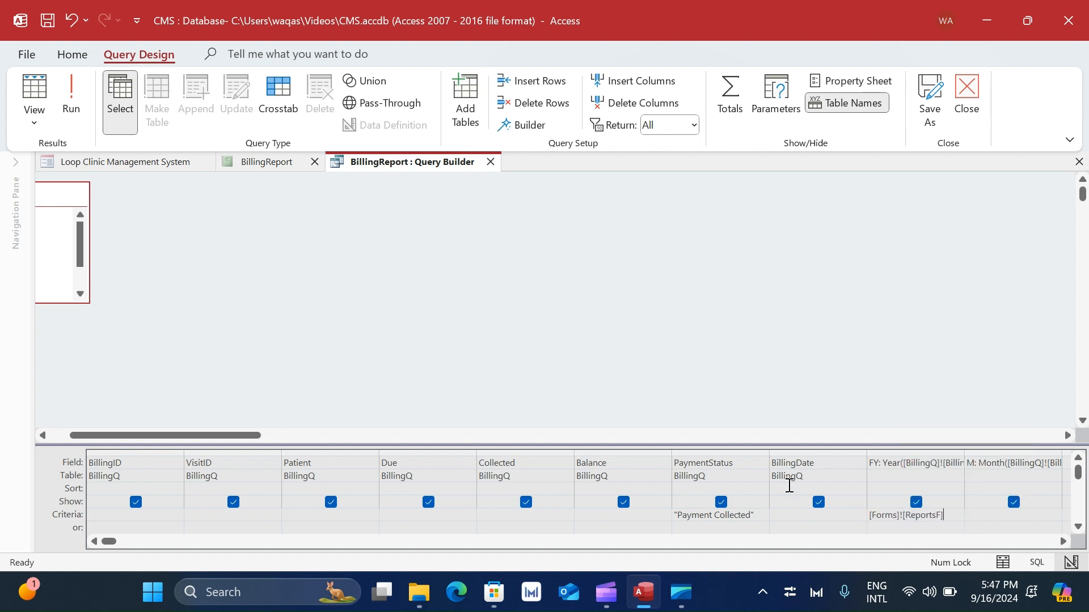
{"action": "type", "text": "!cbo"}
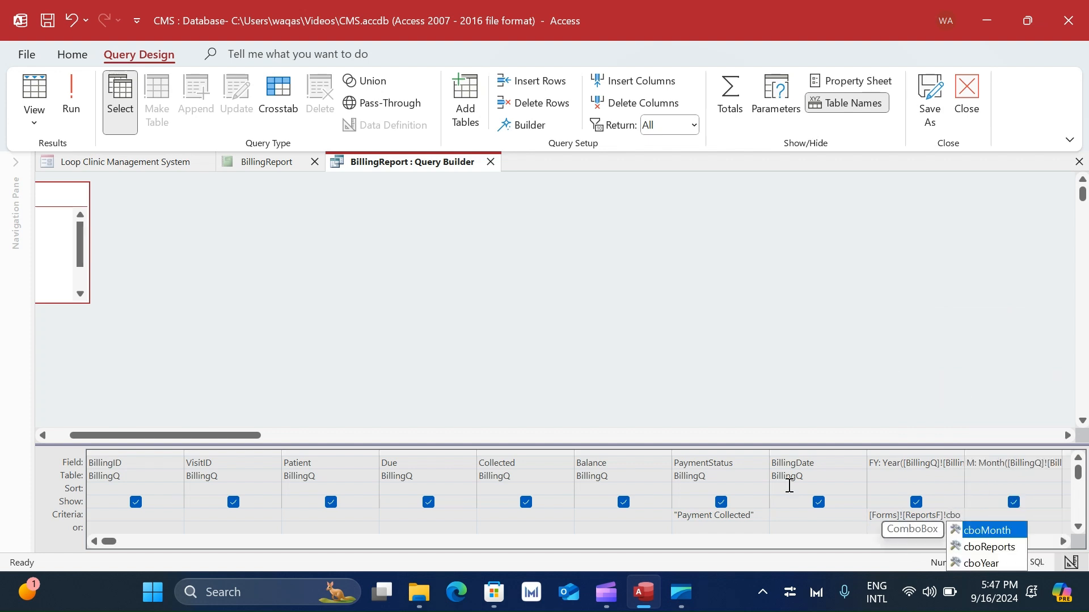
{"action": "key", "text": "Down"}
{"action": "key", "text": "Down"}
{"action": "key", "text": "Tab"}
{"action": "key", "text": "Down"}
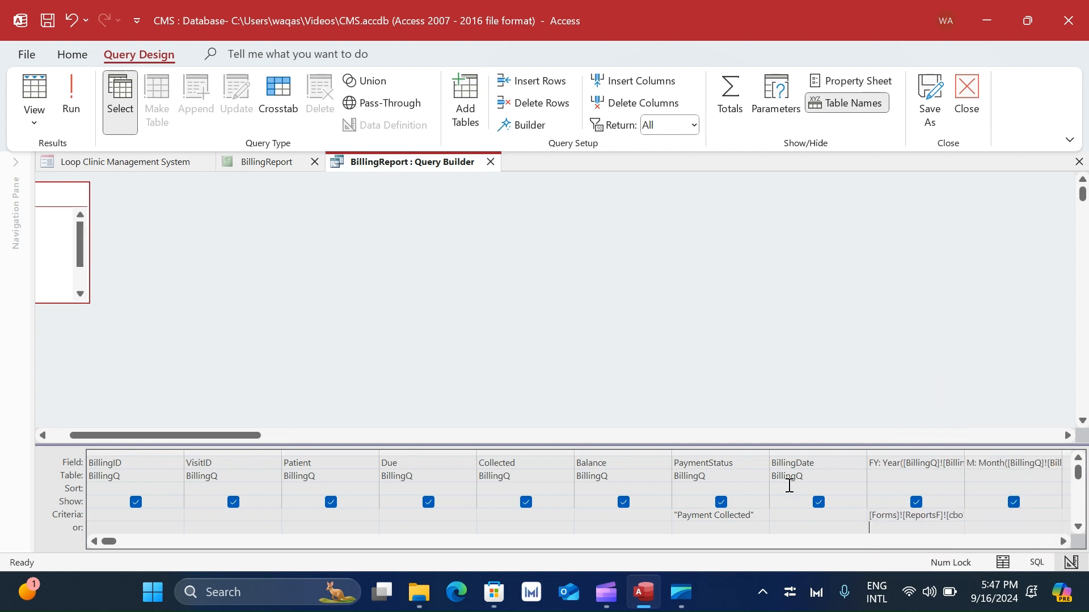
- Copy the FY criterion into the calculated M column and adapt it to refer to cboMonth on ReportsF
{"action": "key", "text": "Up"}
{"action": "key", "text": "ctrl+c"}
{"action": "key", "text": "Tab"}
{"action": "key", "text": "ctrl+v"}
{"action": "key", "text": "BackSpace"}
{"action": "key", "text": "BackSpace"}
{"action": "key", "text": "BackSpace"}
{"action": "key", "text": "Tab"}
{"action": "key", "text": "Tab"}
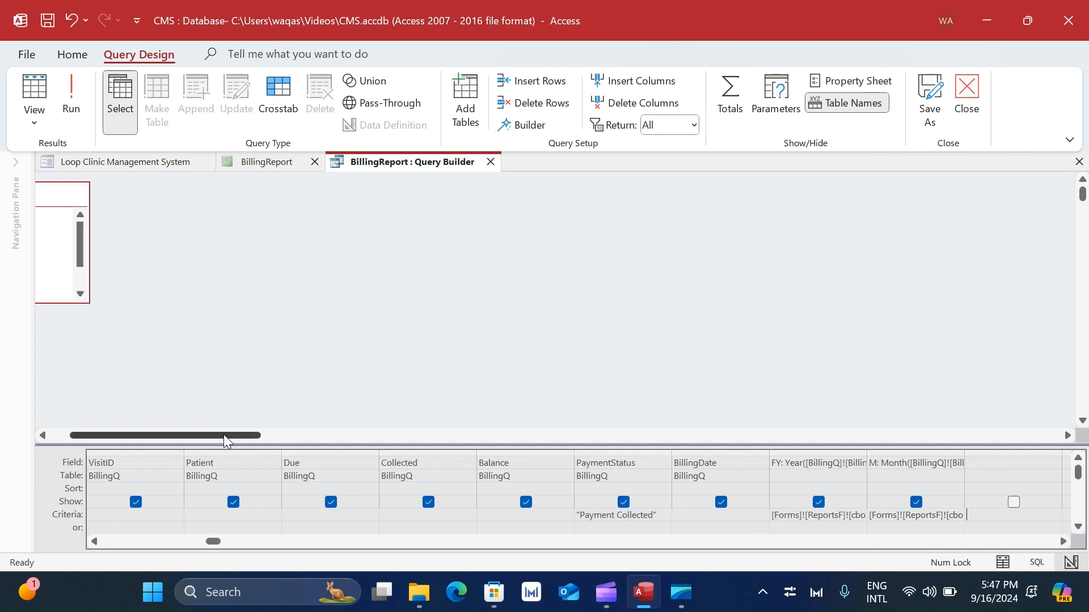
- Save the record source query and close the Query Builder to return to the billing report design
{"action": "left_click_drag", "start_coordinate": [224, 435], "coordinate": [138, 434]}
{"action": "right_click", "coordinate": [420, 163]}
{"action": "left_click", "coordinate": [444, 178]}
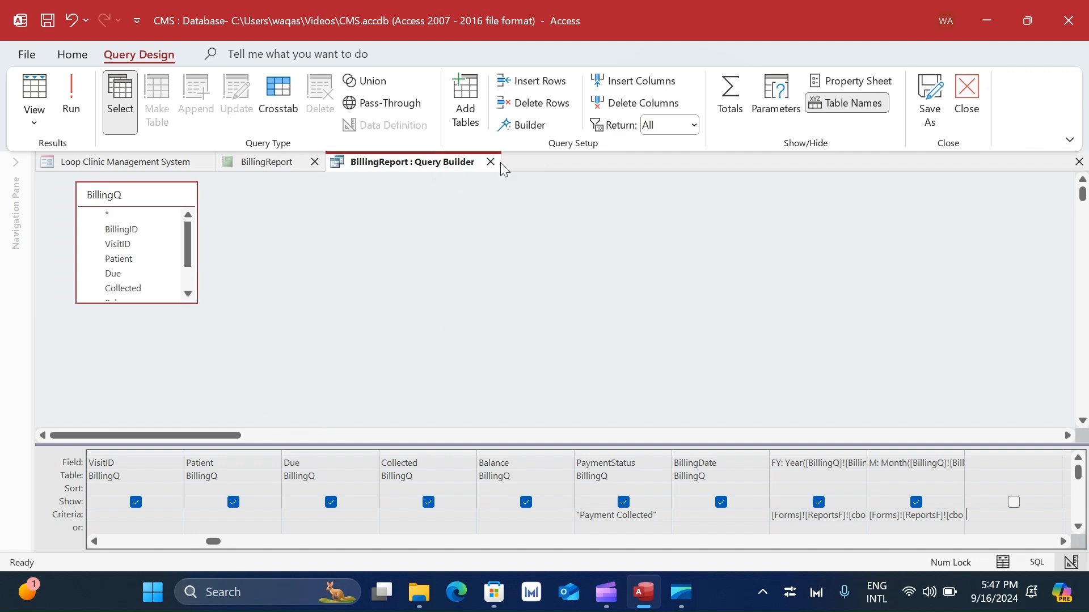
{"action": "left_click", "coordinate": [491, 163]}
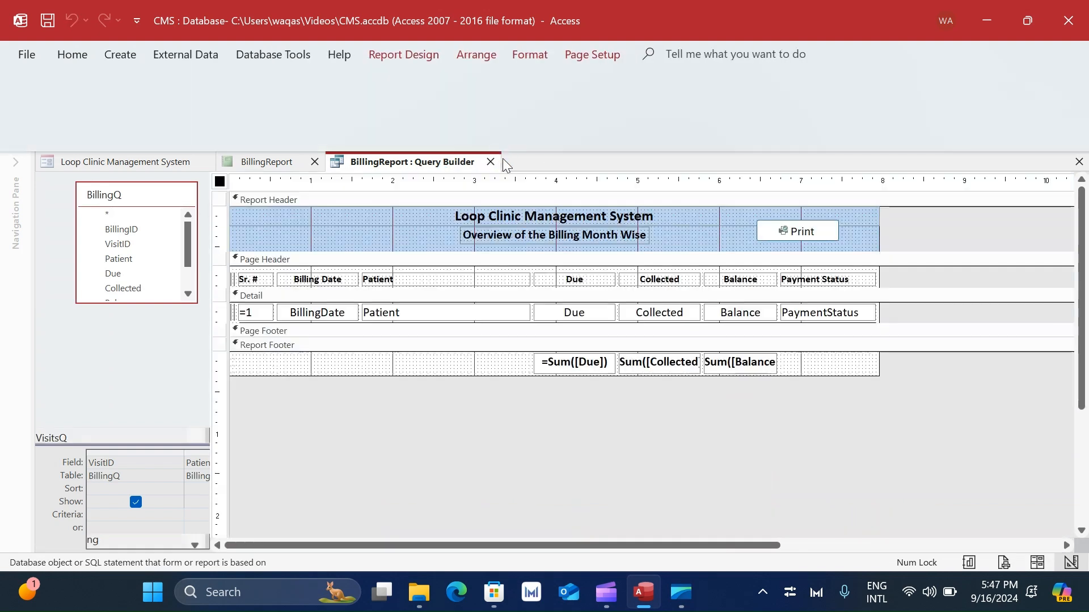
{"action": "left_click", "coordinate": [412, 56]}
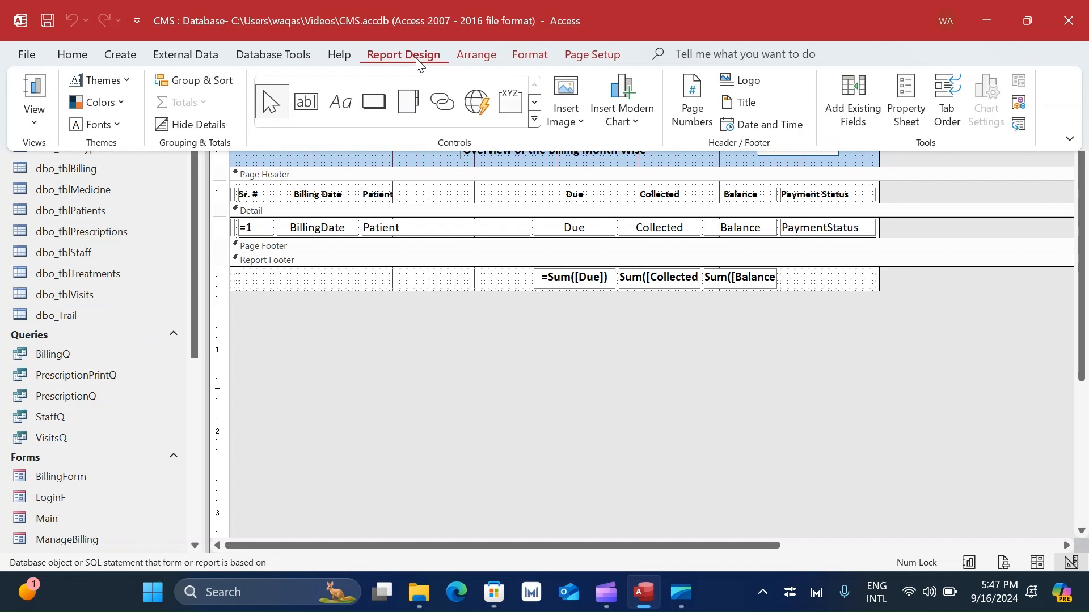
{"action": "left_click", "coordinate": [476, 406]}
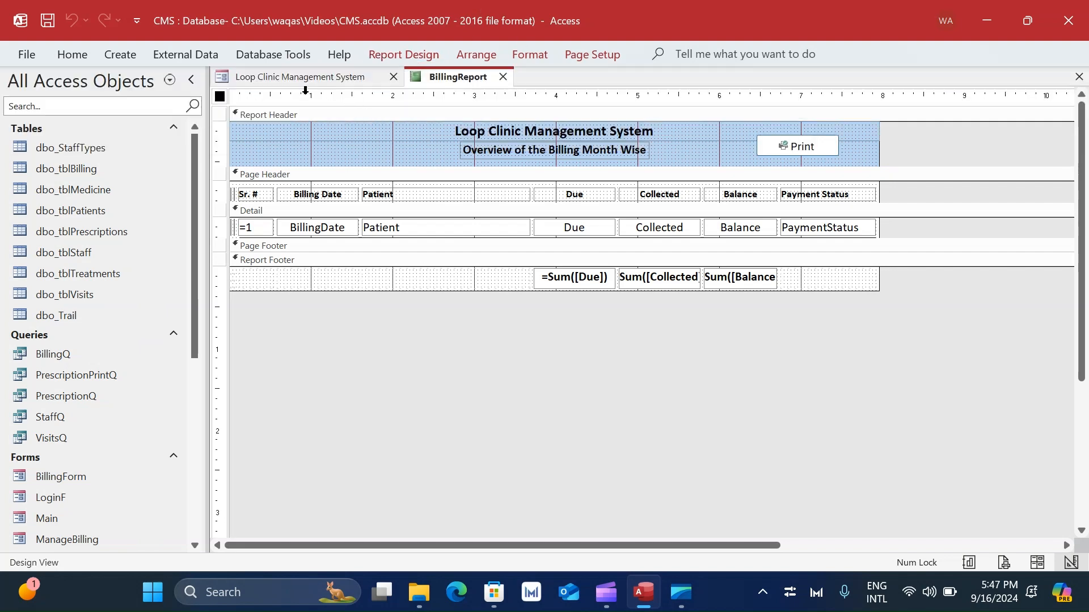
- Open the ReportsF form in Design View
{"action": "scroll", "coordinate": [90, 442], "scroll_direction": "down", "scroll_amount": 6}
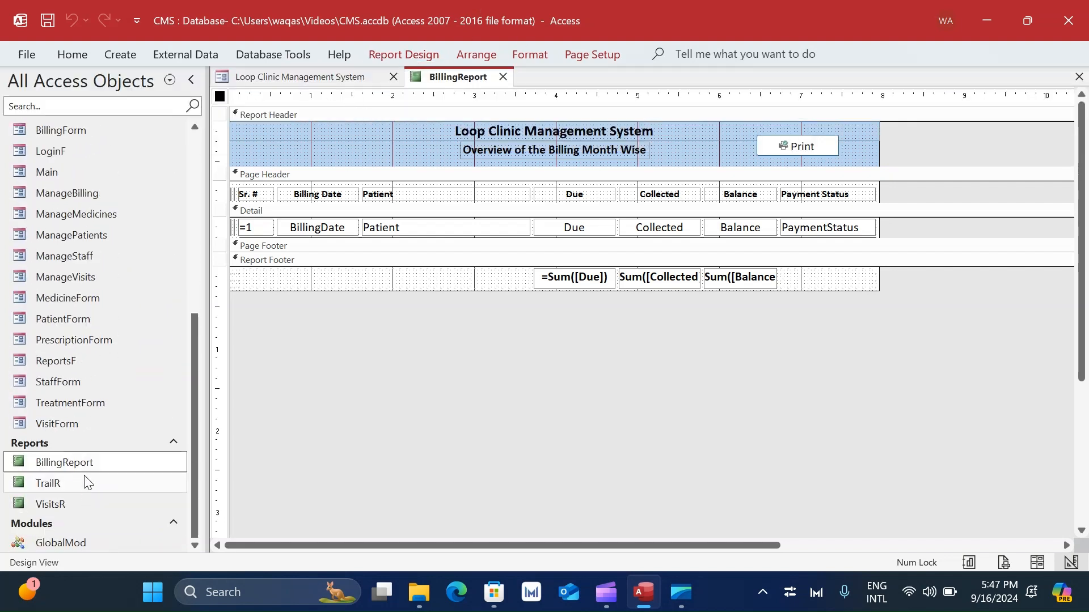
{"action": "right_click", "coordinate": [79, 366]}
{"action": "left_click", "coordinate": [202, 152]}
- Add "Billing Report Monthly" as a new last item in the row source list of the report-name combo box
{"action": "left_click", "coordinate": [407, 233]}
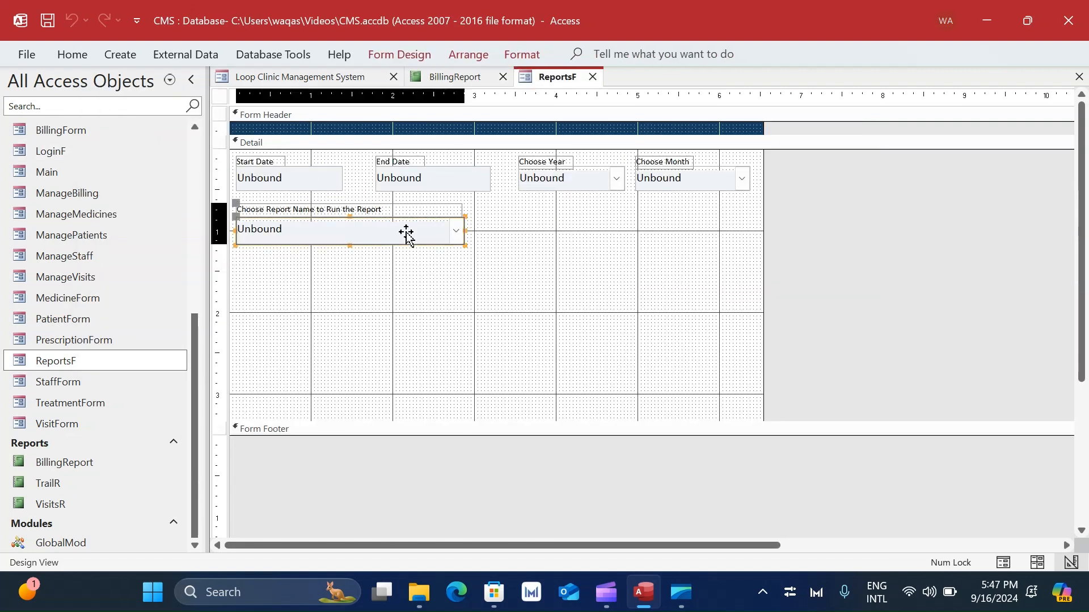
{"action": "left_click", "coordinate": [409, 59]}
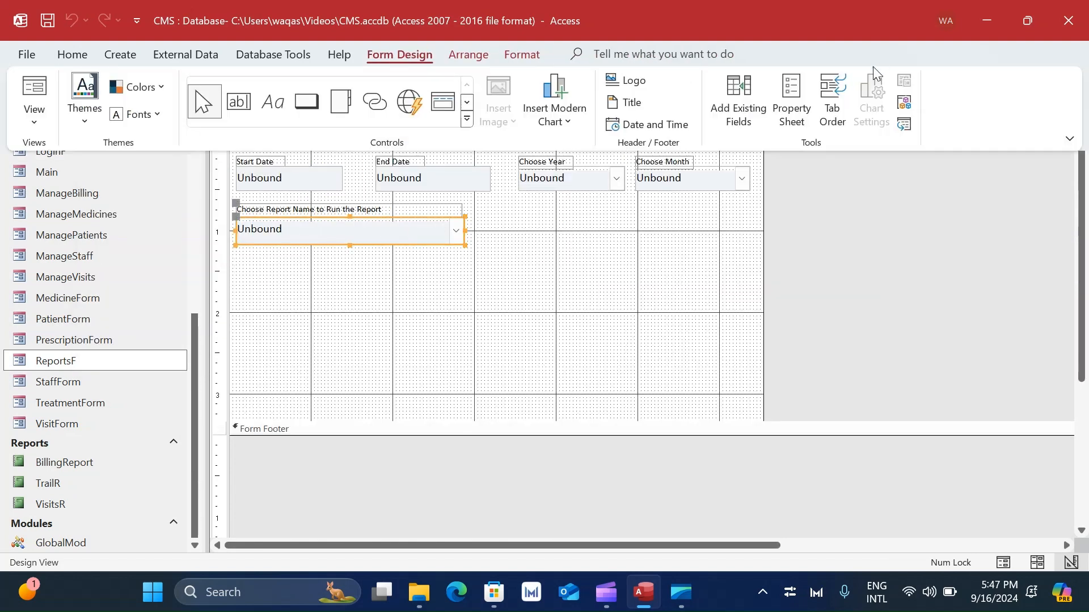
{"action": "left_click", "coordinate": [792, 102]}
{"action": "left_click", "coordinate": [974, 193]}
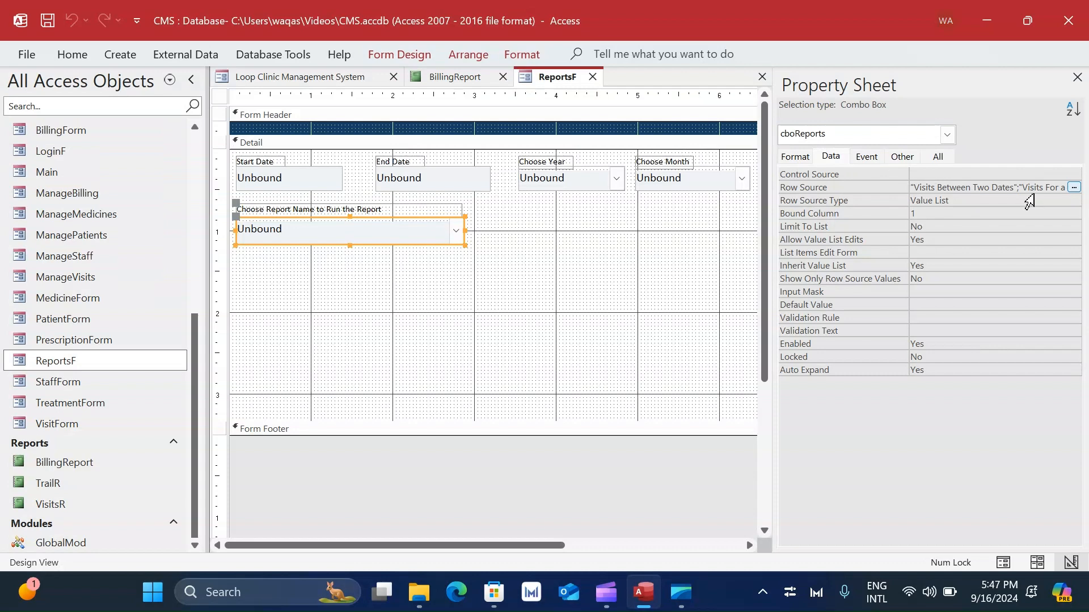
{"action": "left_click", "coordinate": [1073, 187]}
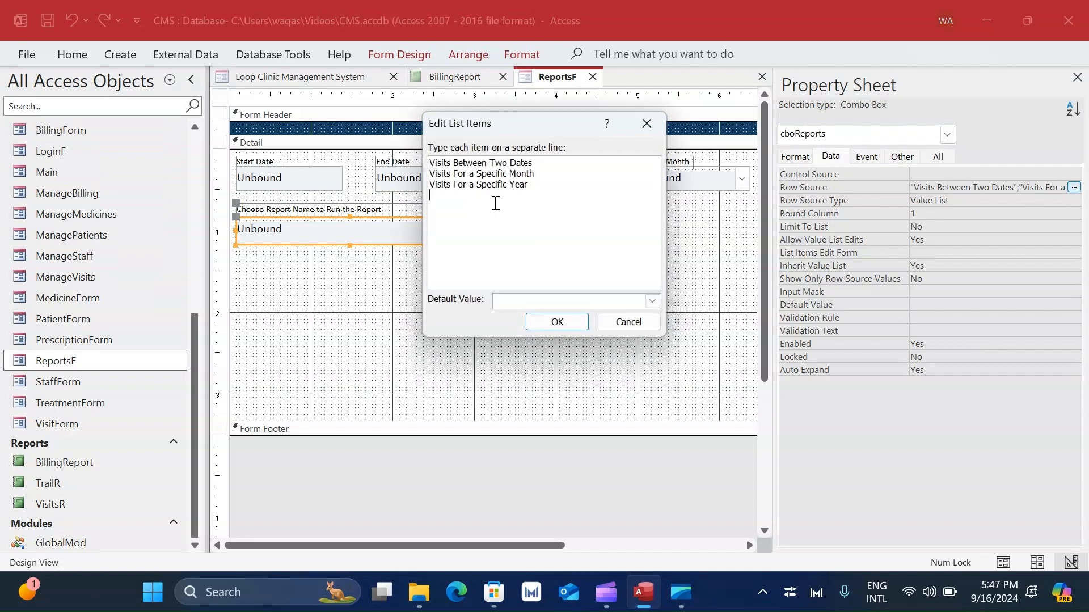
{"action": "left_click", "coordinate": [495, 203]}
{"action": "key", "text": "Return"}
{"action": "type", "text": "Ove"}
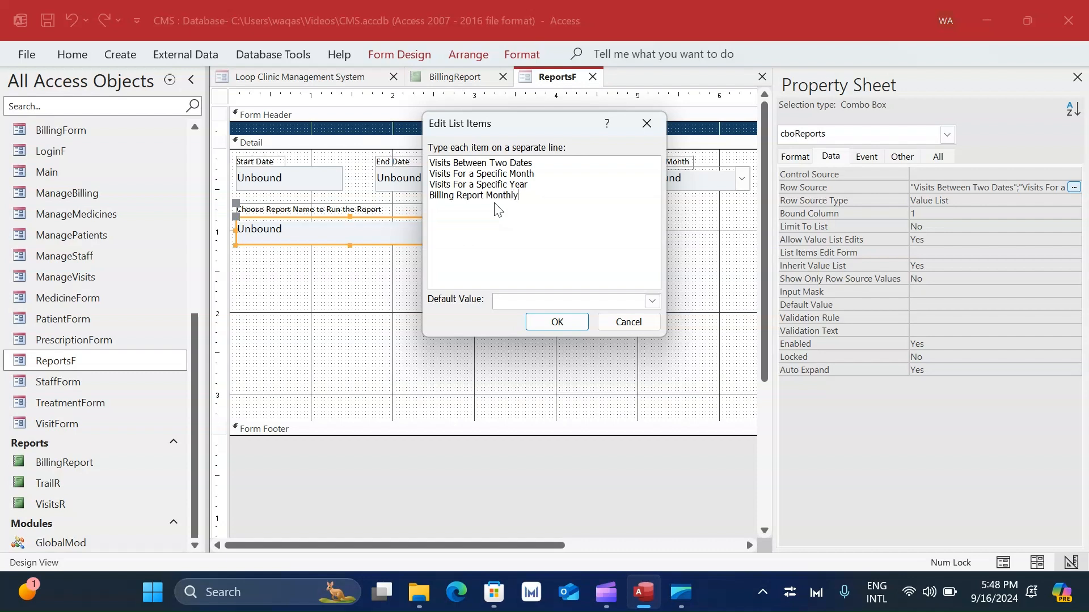
{"action": "left_click_drag", "start_coordinate": [526, 195], "coordinate": [416, 198]}
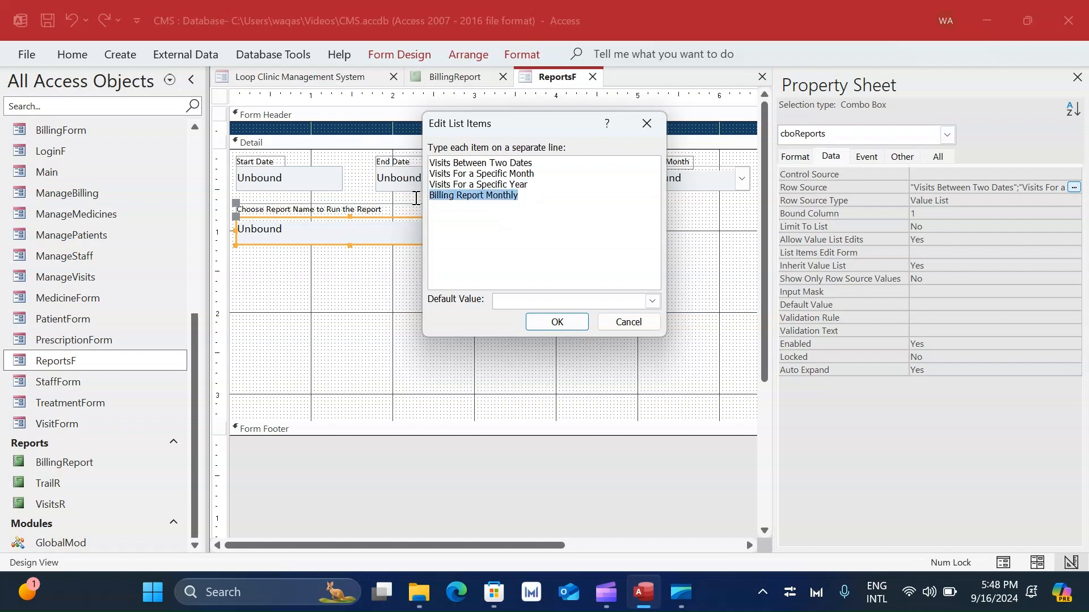
{"action": "left_click", "coordinate": [557, 323]}
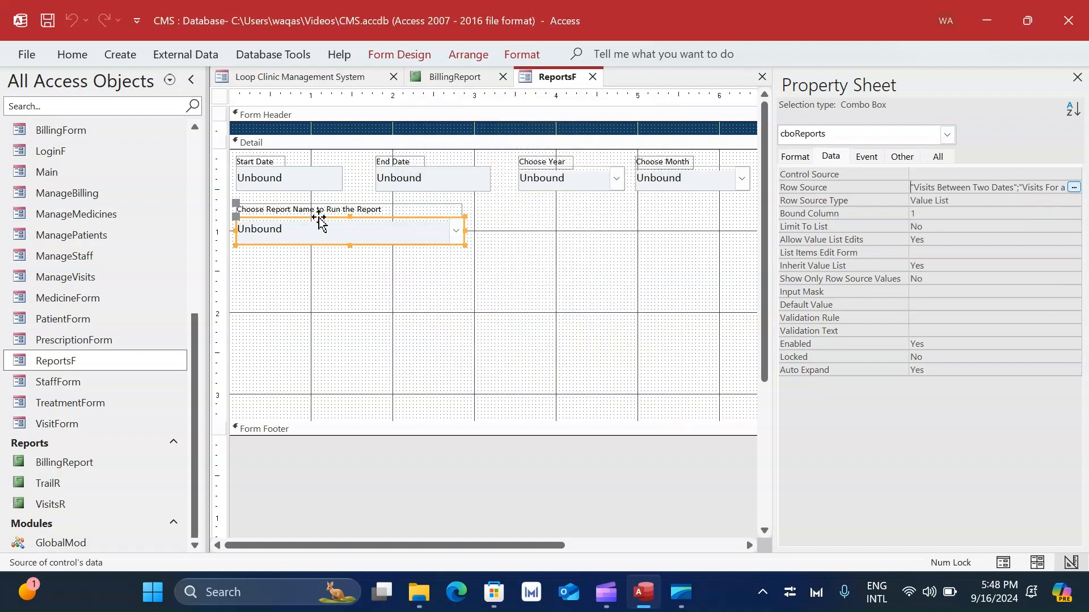
- Open the After Update event code of the cboReports combo box
{"action": "left_click", "coordinate": [870, 163]}
{"action": "left_click", "coordinate": [978, 200]}
{"action": "left_click", "coordinate": [1072, 200]}
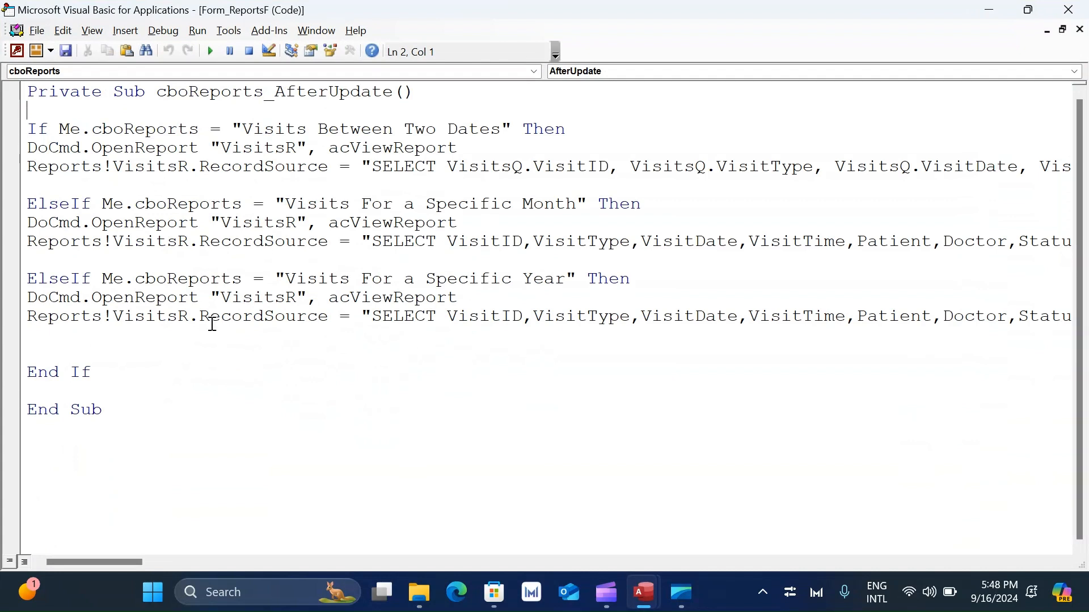
- Add the branch ElseIf Me.cboReports = "Billing Report Monthly" Then after the Visits For a Specific Year branch
{"action": "left_click", "coordinate": [211, 339]}
{"action": "key", "text": "Return"}
{"action": "key", "text": "Return"}
{"action": "key", "text": "Return"}
{"action": "key", "text": "Up"}
{"action": "key", "text": "Up"}
{"action": "type", "text": "els"}
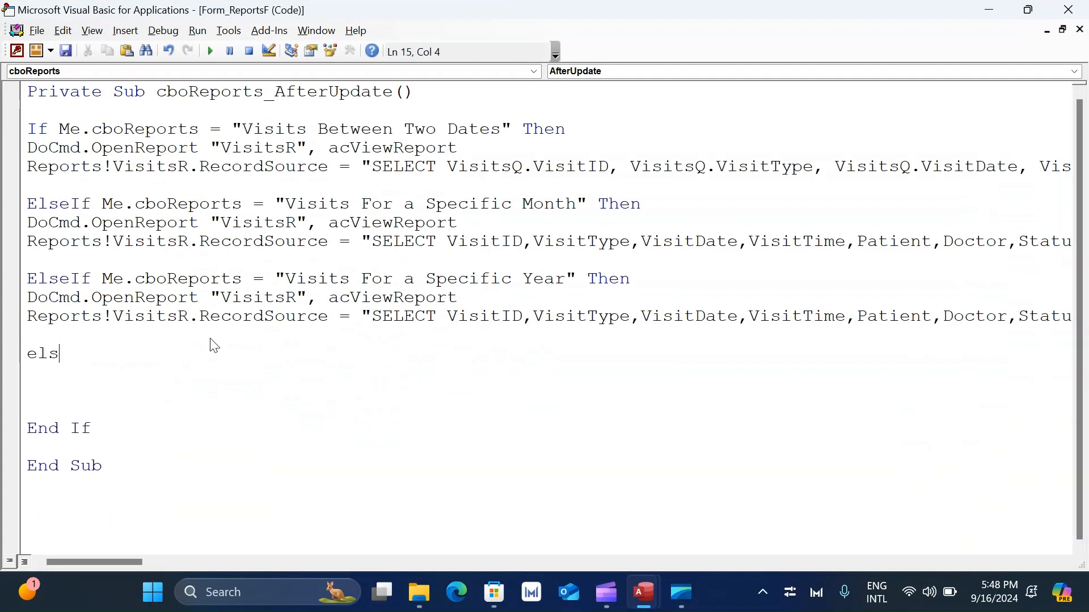
{"action": "type", "text": "eif me.cbo"}
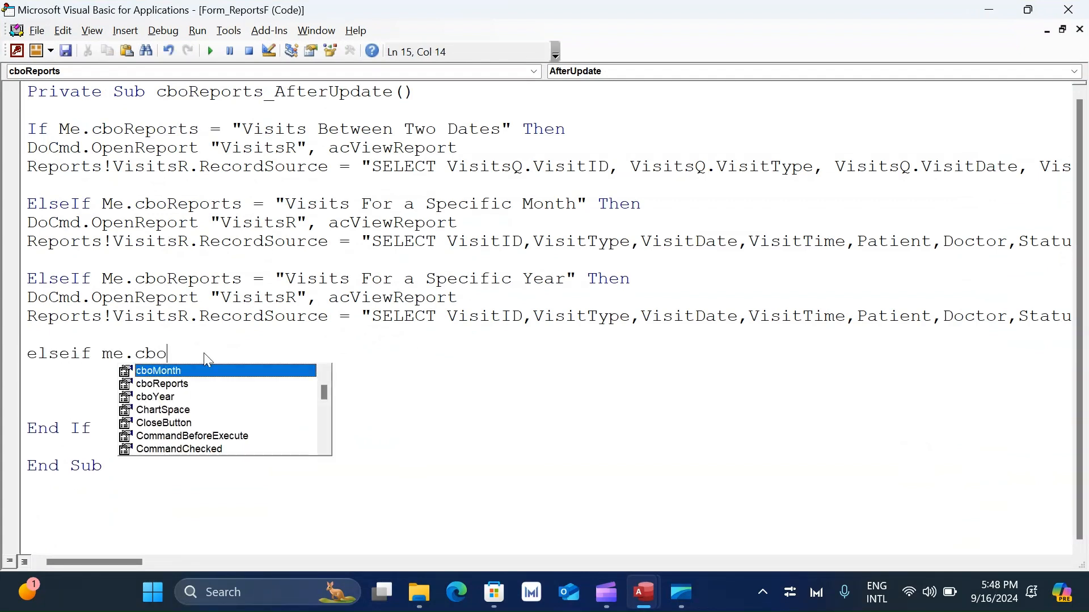
{"action": "type", "text": "Reports = \"\""}
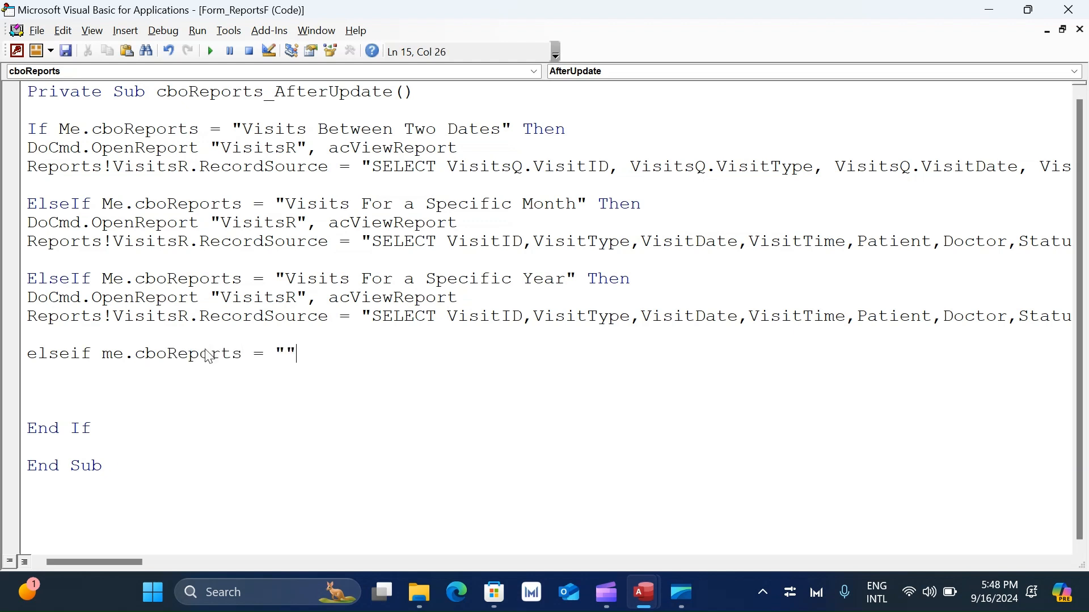
{"action": "type", "text": "Billing Report Monthly"}
{"action": "key", "text": "End"}
{"action": "type", "text": "then"}
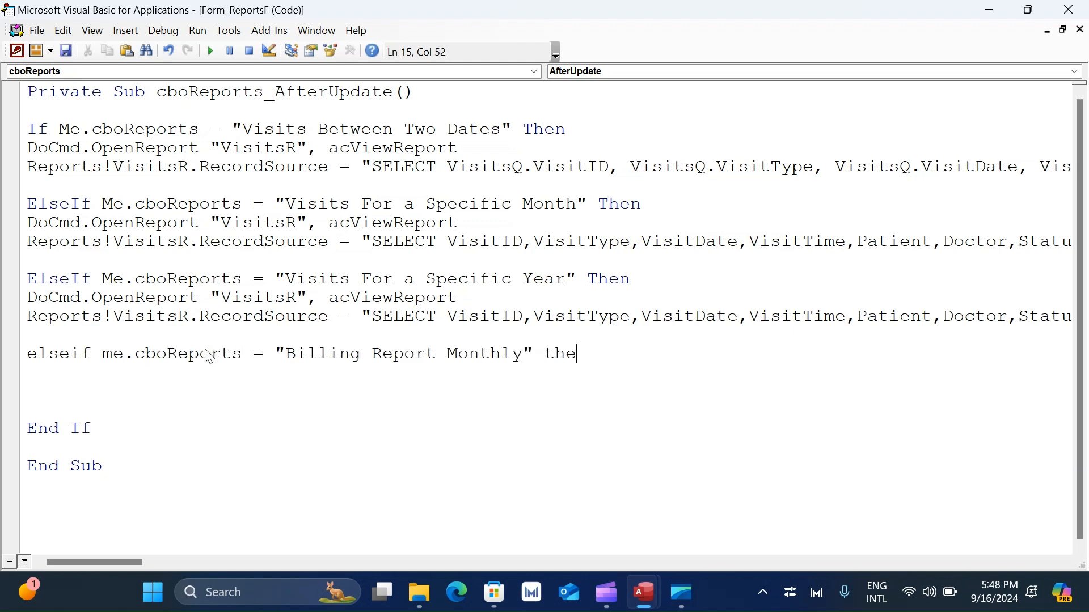
{"action": "key", "text": "Return"}
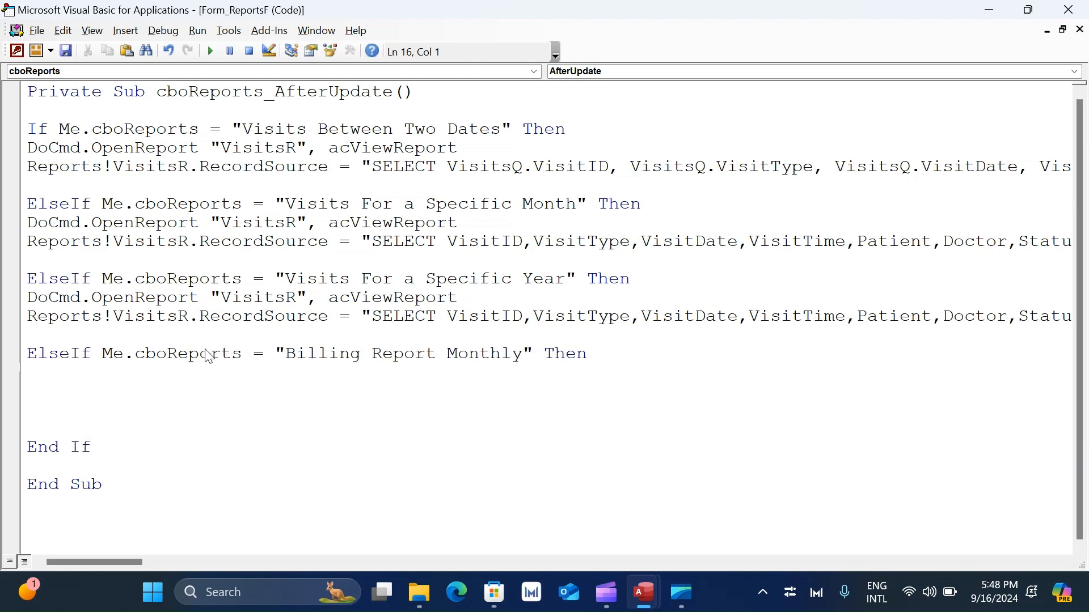
- Add DoCmd.OpenReport "BillingReport", acViewReport under the Billing Report Monthly branch and save the code
{"action": "type", "text": "docmd.ope"}
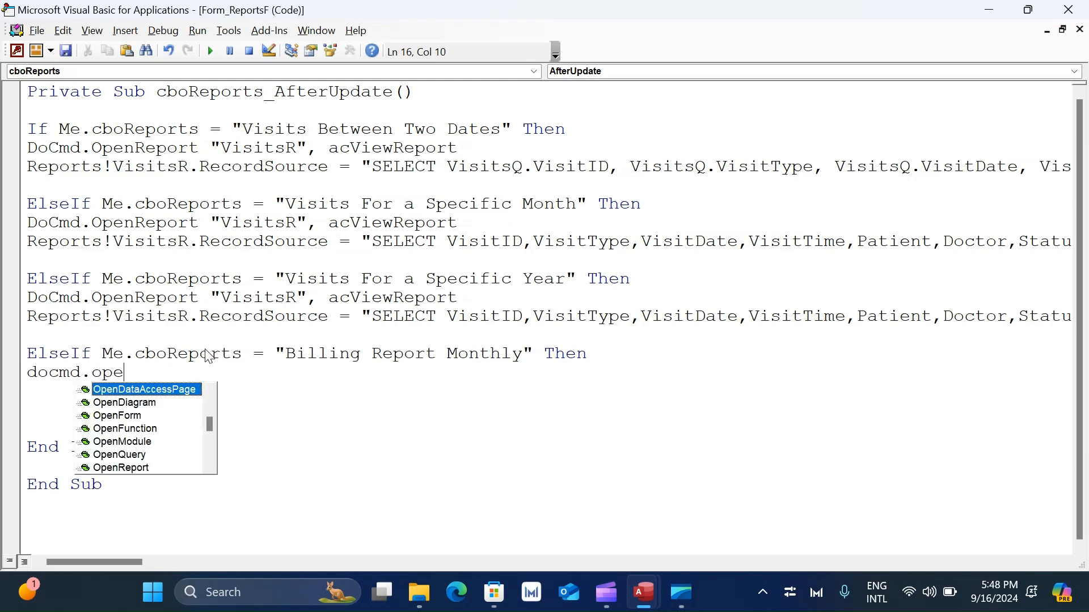
{"action": "type", "text": "nReport \"\""}
{"action": "key", "text": "Left"}
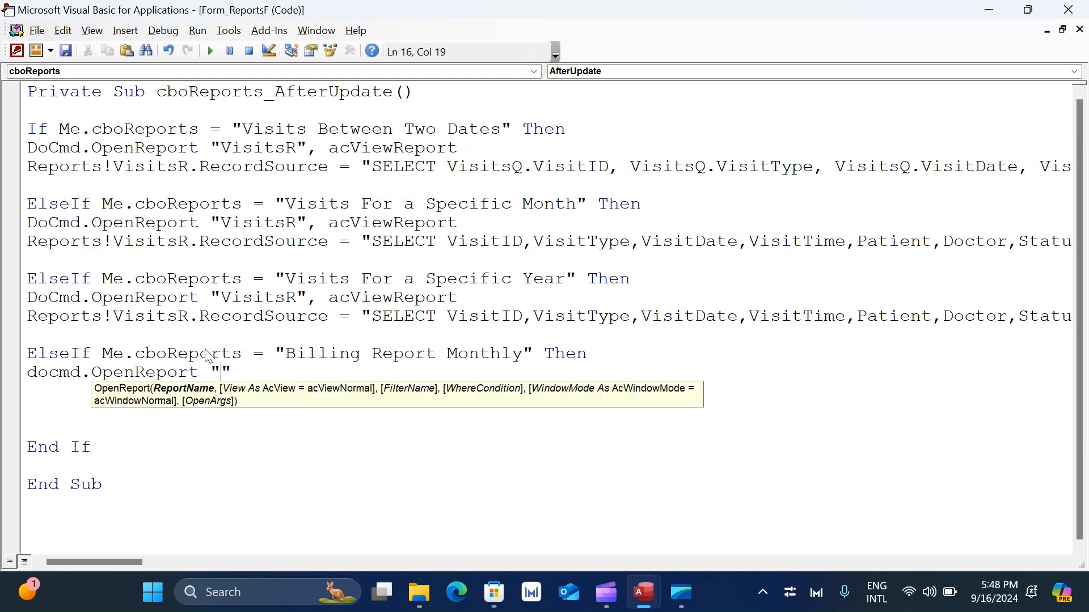
{"action": "key", "text": "alt+F11"}
{"action": "key", "text": "alt+F11"}
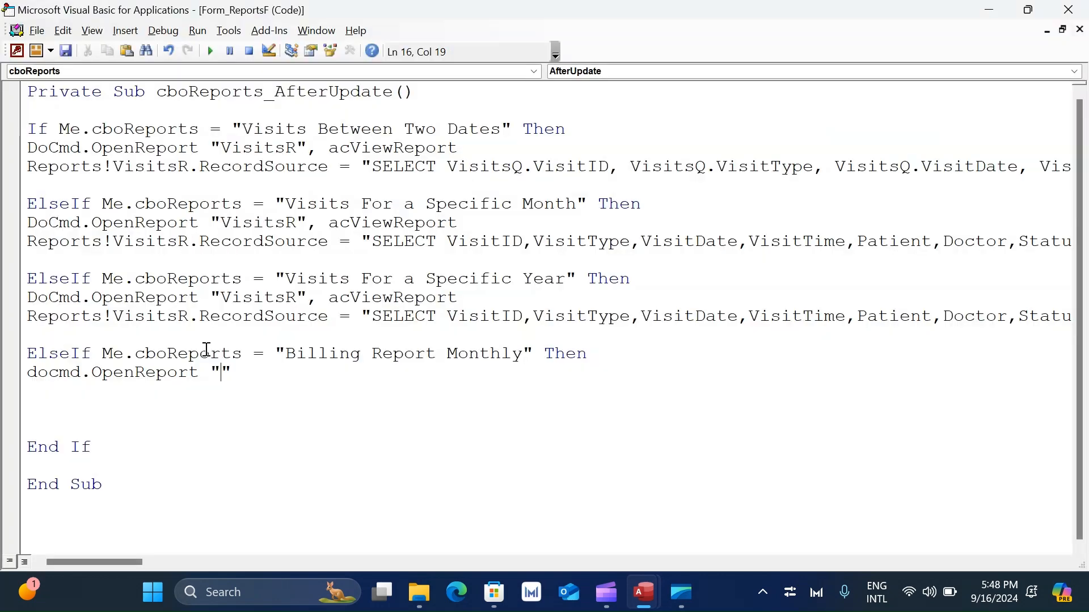
{"action": "type", "text": "BillingRep"}
{"action": "type", "text": "ort\""}
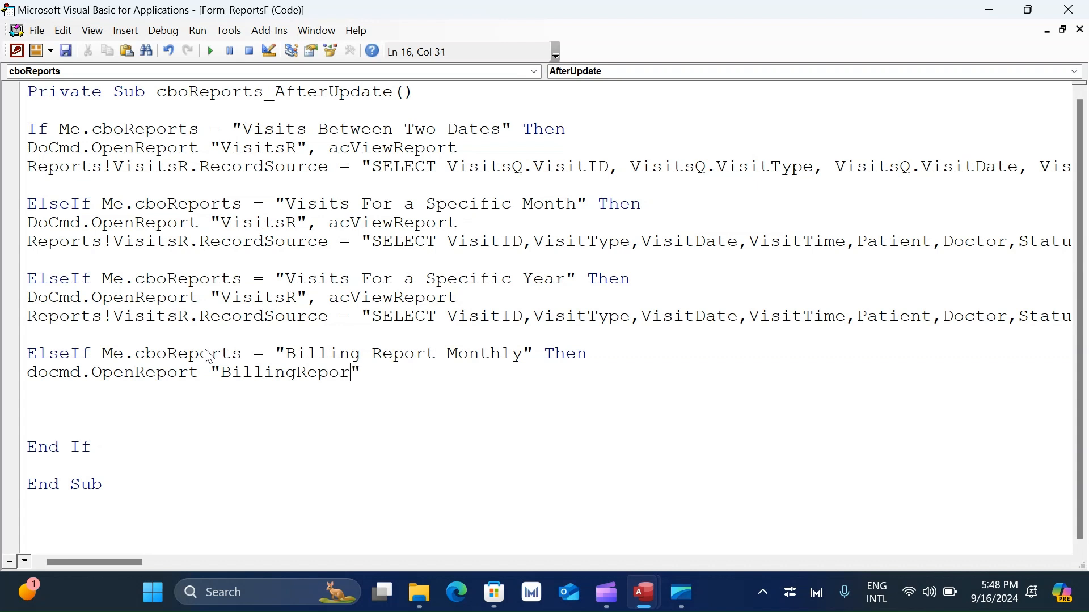
{"action": "type", "text": ","}
{"action": "key", "text": "Down"}
{"action": "key", "text": "Down"}
{"action": "key", "text": "Down"}
{"action": "key", "text": "Down"}
{"action": "key", "text": "Down"}
{"action": "key", "text": "Down"}
{"action": "key", "text": "Down"}
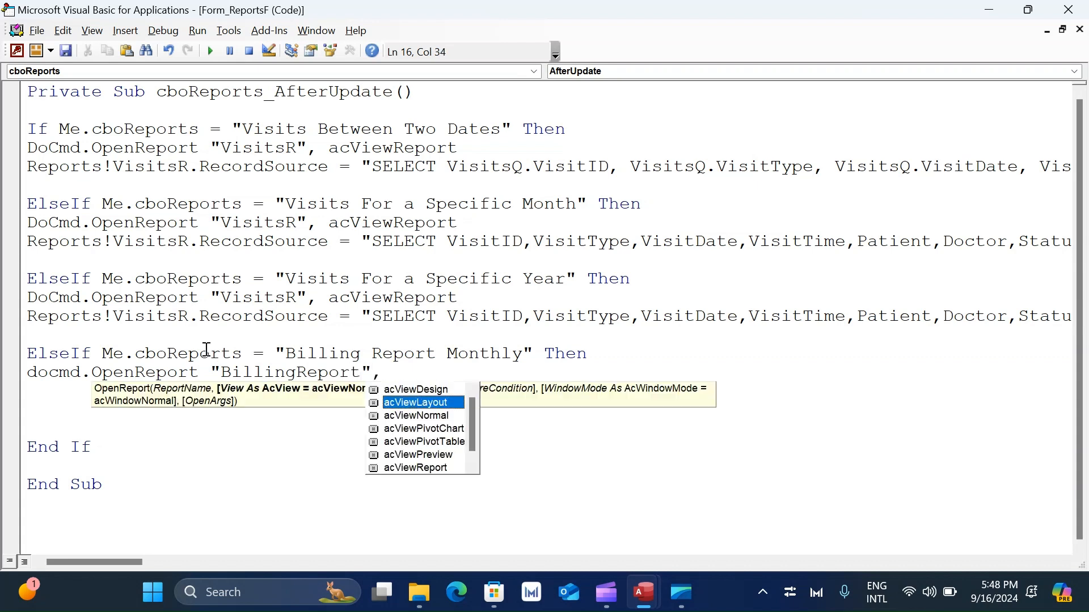
{"action": "key", "text": "Return"}
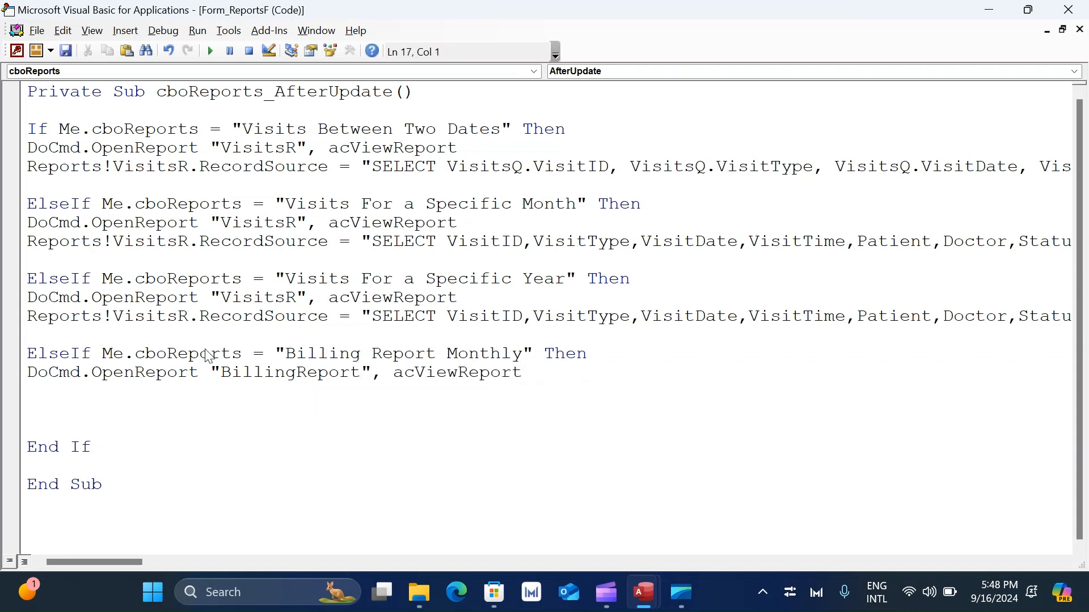
{"action": "key", "text": "ctrl+s"}
- Close the code editor, the ReportsF form and the BillingReport design, and collapse the list of database objects
{"action": "left_click", "coordinate": [472, 316]}
{"action": "left_click", "coordinate": [1068, 10]}
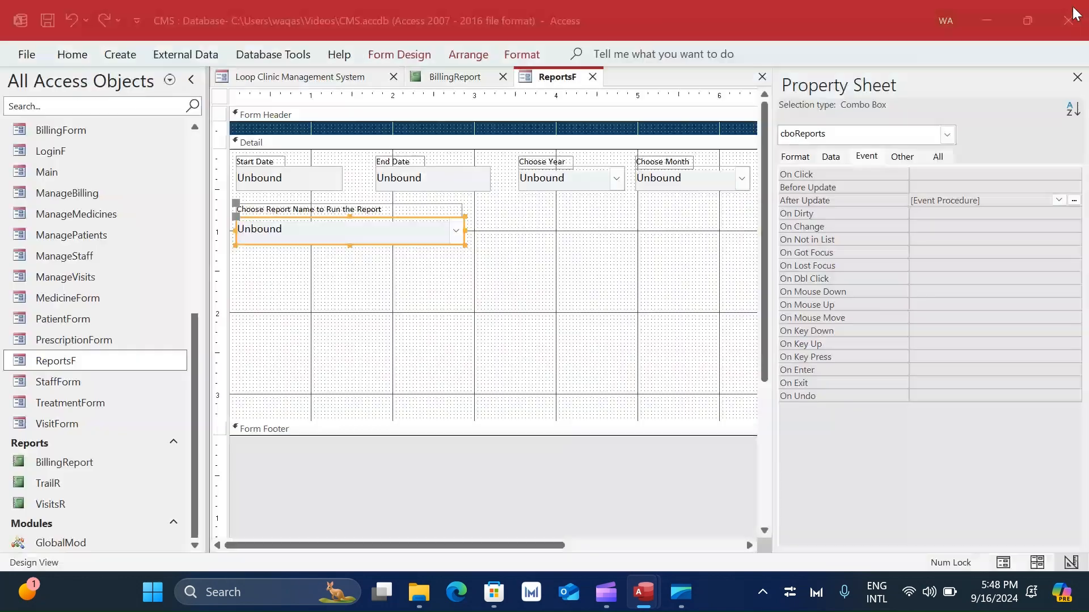
{"action": "right_click", "coordinate": [555, 82]}
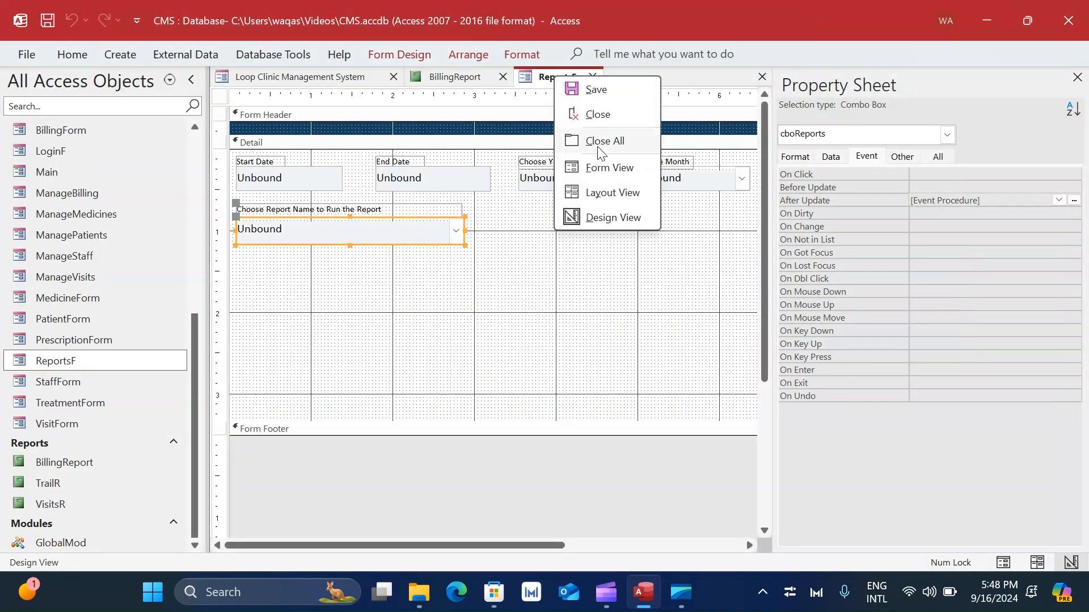
{"action": "left_click", "coordinate": [614, 116]}
{"action": "left_click", "coordinate": [502, 76]}
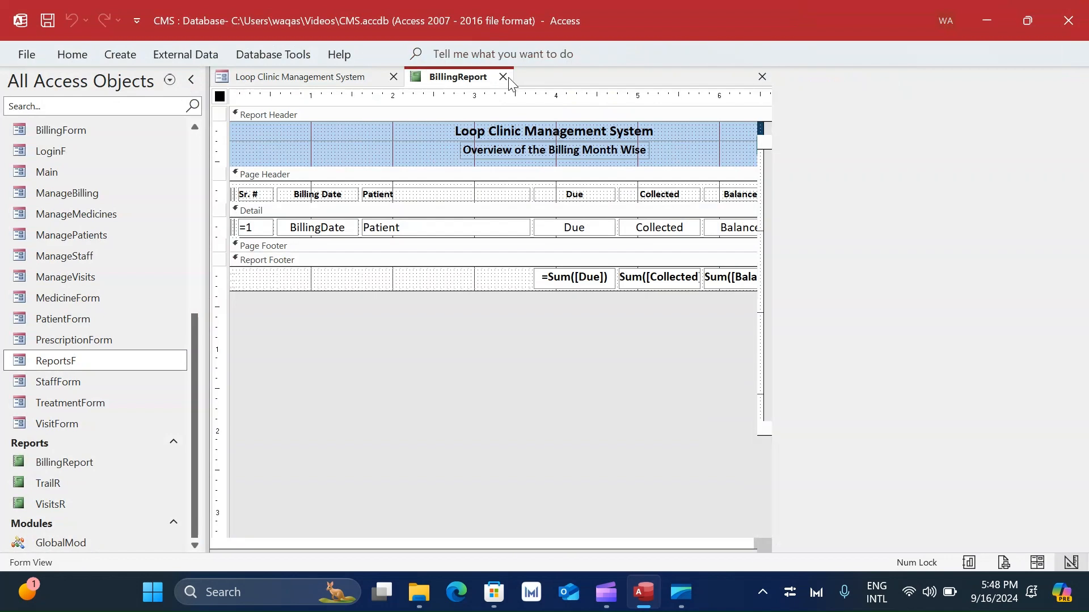
{"action": "right_click", "coordinate": [325, 76]}
{"action": "key", "text": "Escape"}
{"action": "left_click", "coordinate": [190, 80]}
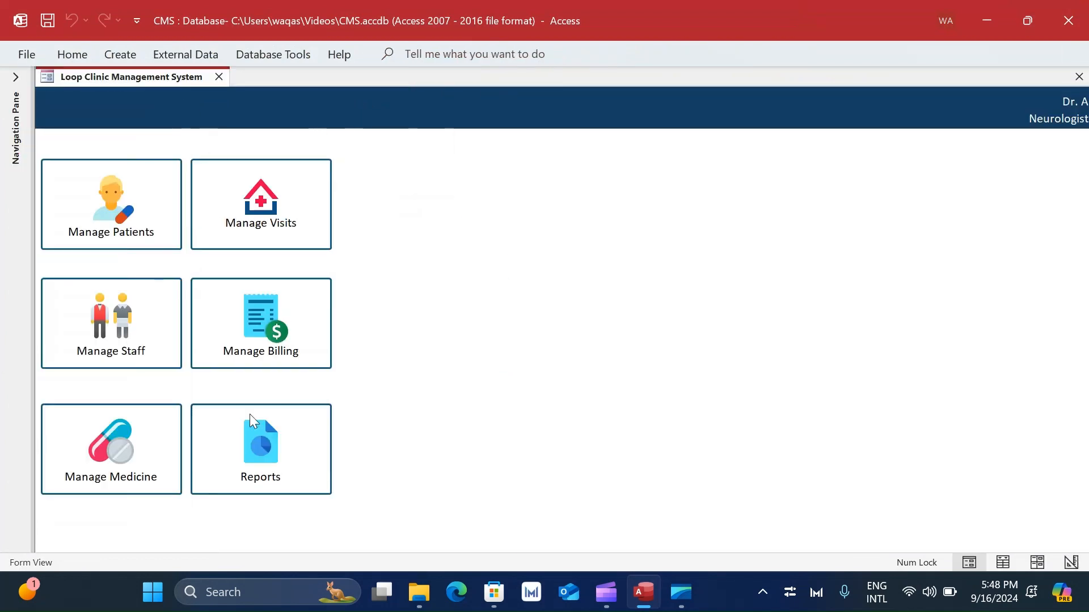
- Open the report center from the clinic main menu and choose year 2024 and month August
{"action": "left_click", "coordinate": [249, 414]}
{"action": "left_click", "coordinate": [261, 182]}
{"action": "left_click", "coordinate": [263, 184]}
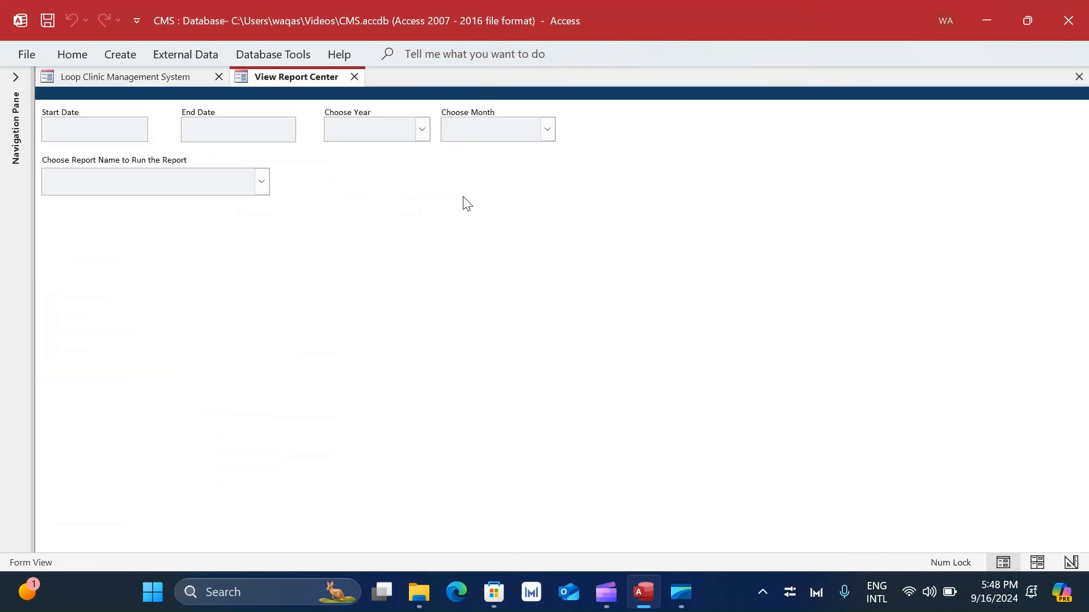
{"action": "left_click", "coordinate": [422, 129]}
{"action": "left_click", "coordinate": [409, 163]}
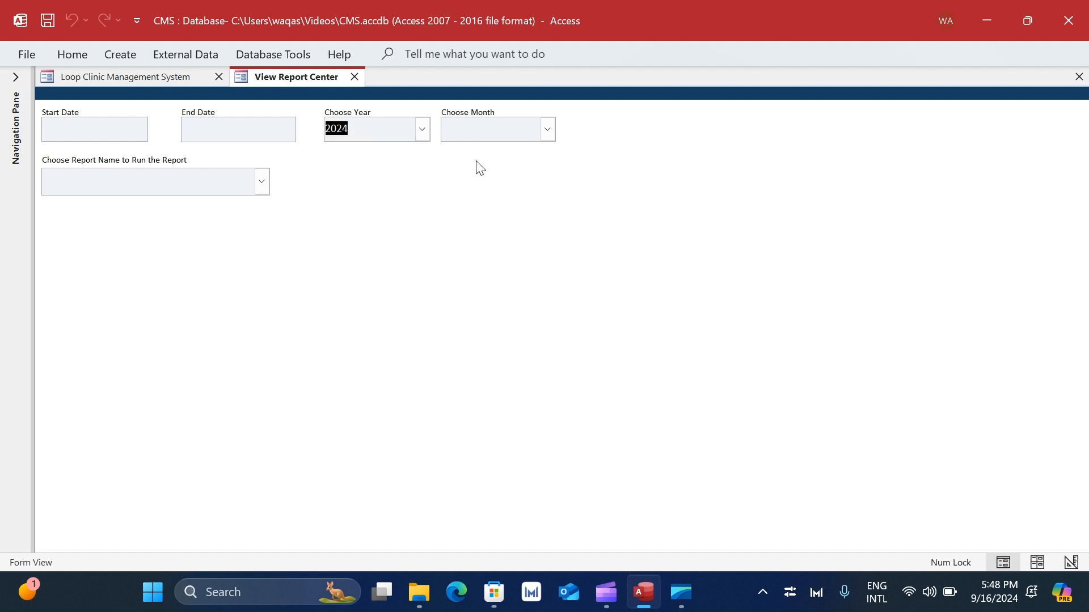
{"action": "left_click", "coordinate": [547, 129]}
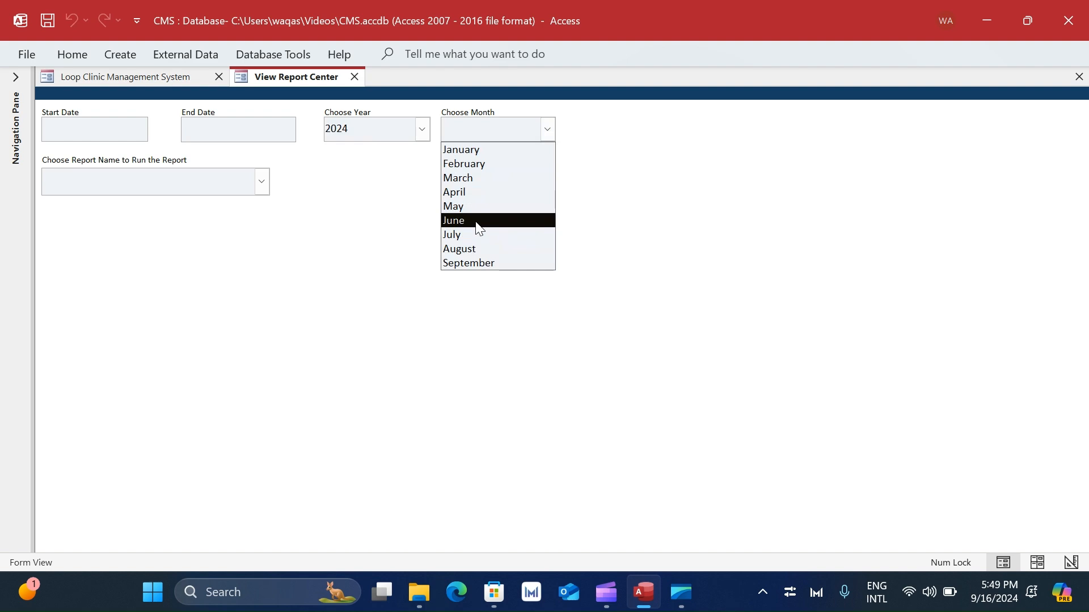
{"action": "left_click", "coordinate": [476, 248]}
- Run Billing Report Monthly and check the order of the billing dates in its rows
{"action": "left_click", "coordinate": [261, 182]}
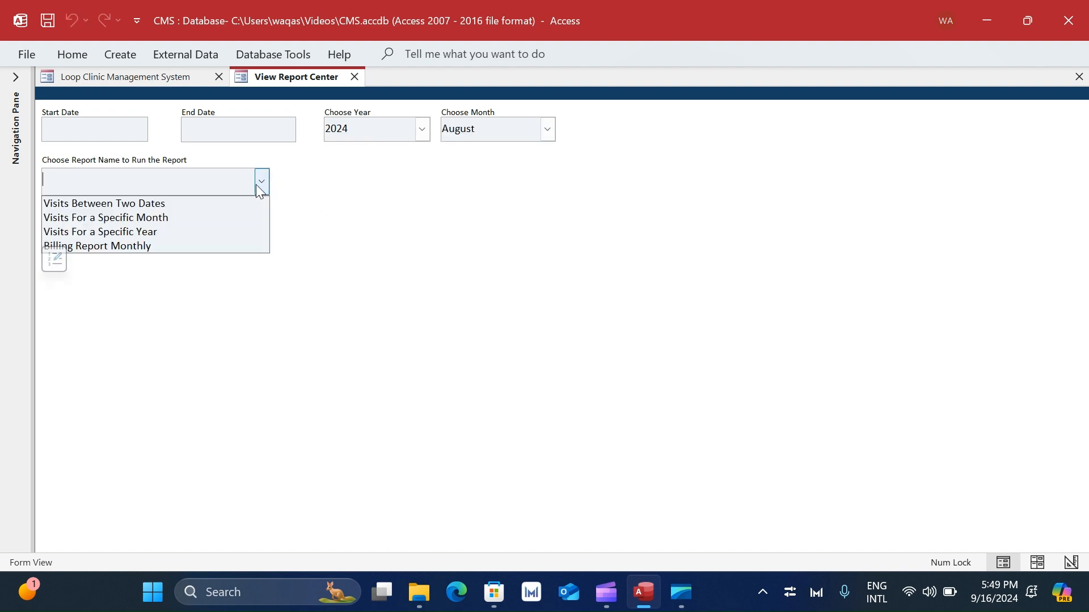
{"action": "left_click", "coordinate": [189, 247]}
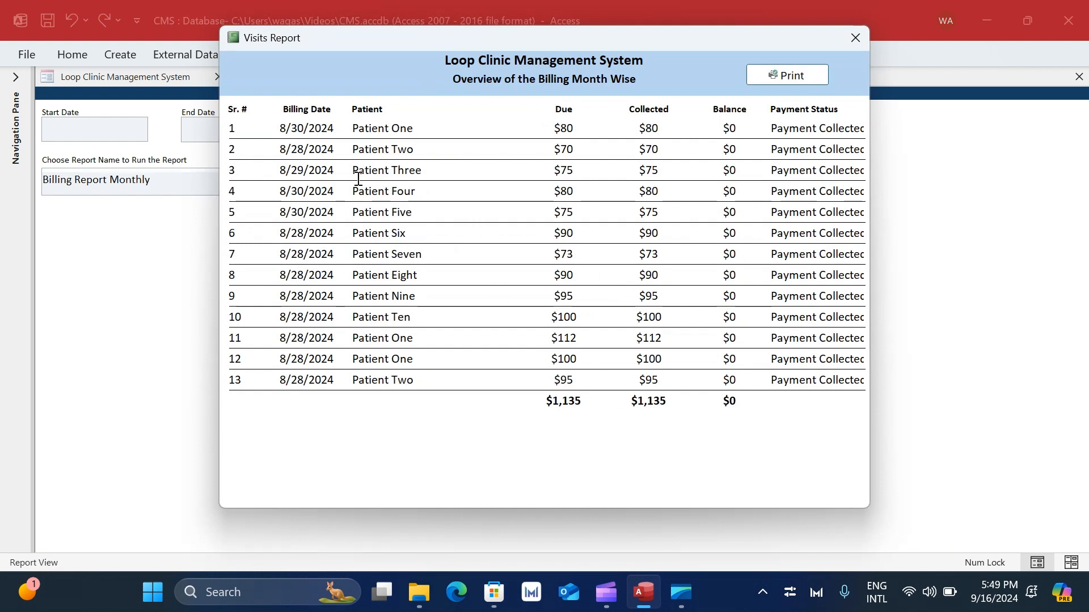
{"action": "left_click", "coordinate": [284, 128]}
{"action": "left_click", "coordinate": [276, 170]}
{"action": "left_click_drag", "start_coordinate": [280, 380], "coordinate": [333, 380]}
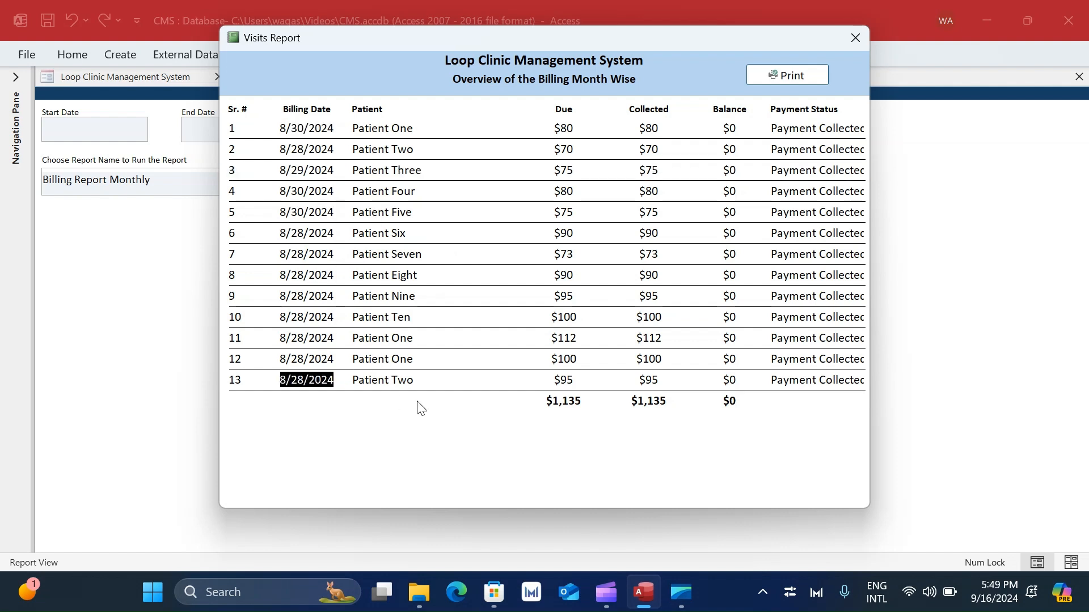
- Switch the billing report to Design View, narrow the Patient column slightly and widen the Payment Status column up to the report's edge
{"action": "right_click", "coordinate": [392, 70]}
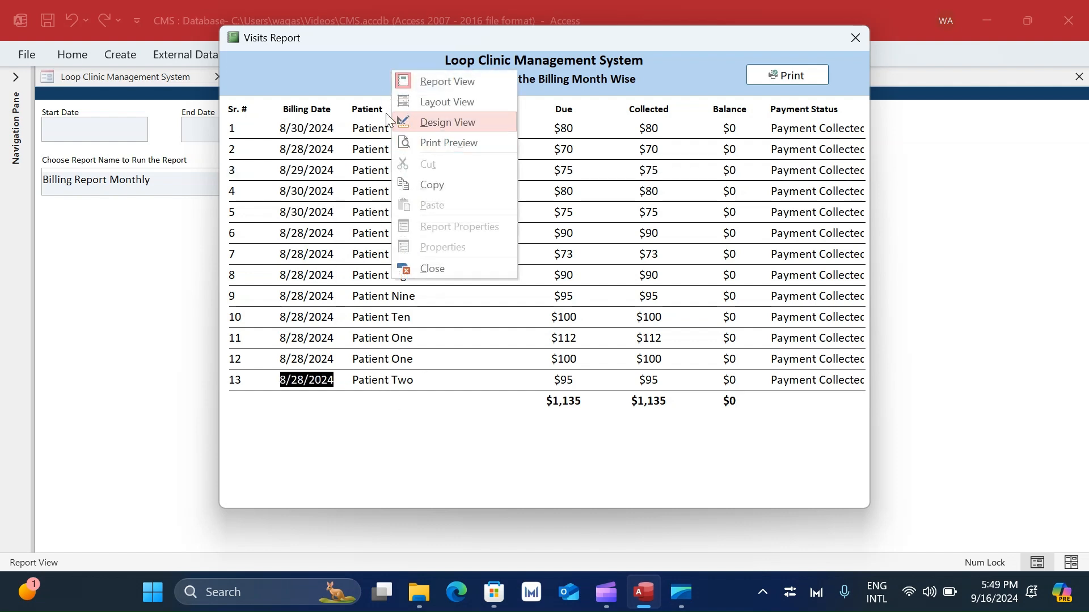
{"action": "left_click", "coordinate": [434, 123]}
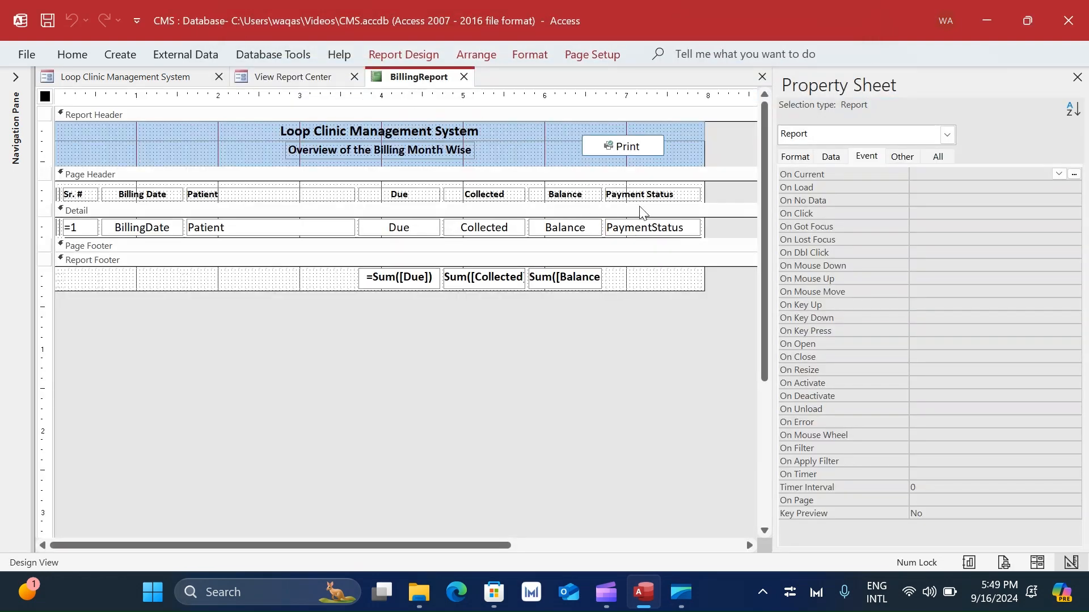
{"action": "left_click", "coordinate": [344, 185]}
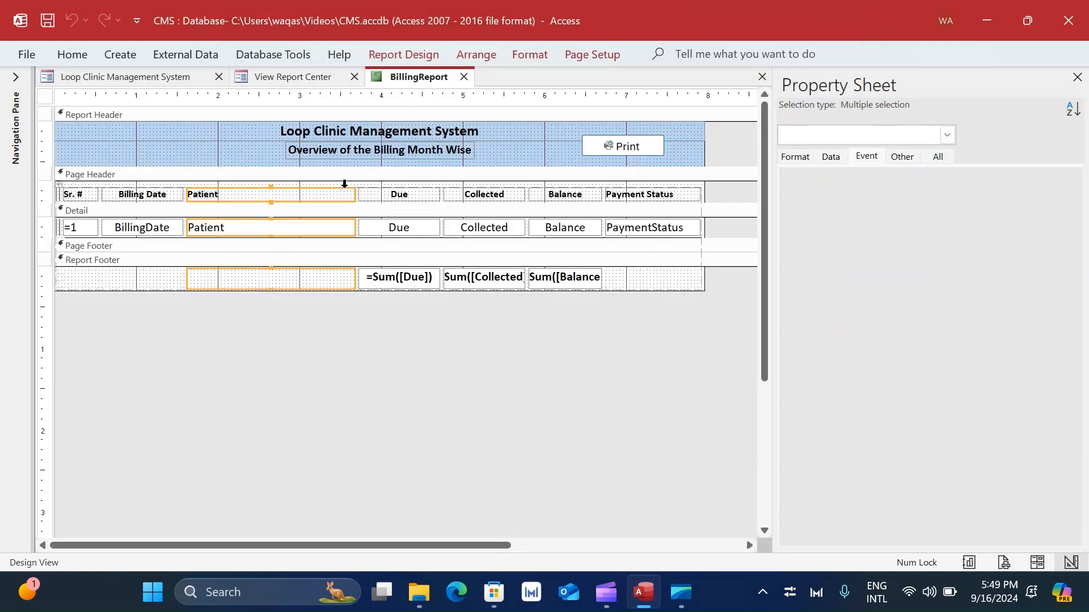
{"action": "left_click_drag", "start_coordinate": [352, 192], "coordinate": [337, 193]}
{"action": "left_click_drag", "start_coordinate": [721, 190], "coordinate": [702, 226]}
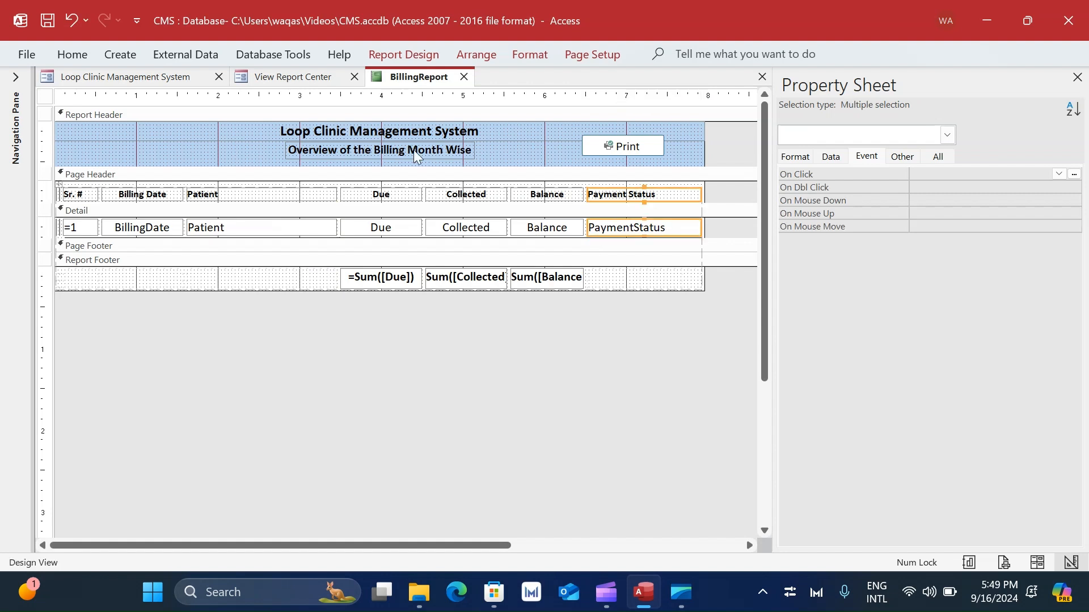
- Set the report's caption to "Billing Report"
{"action": "left_click", "coordinate": [310, 356]}
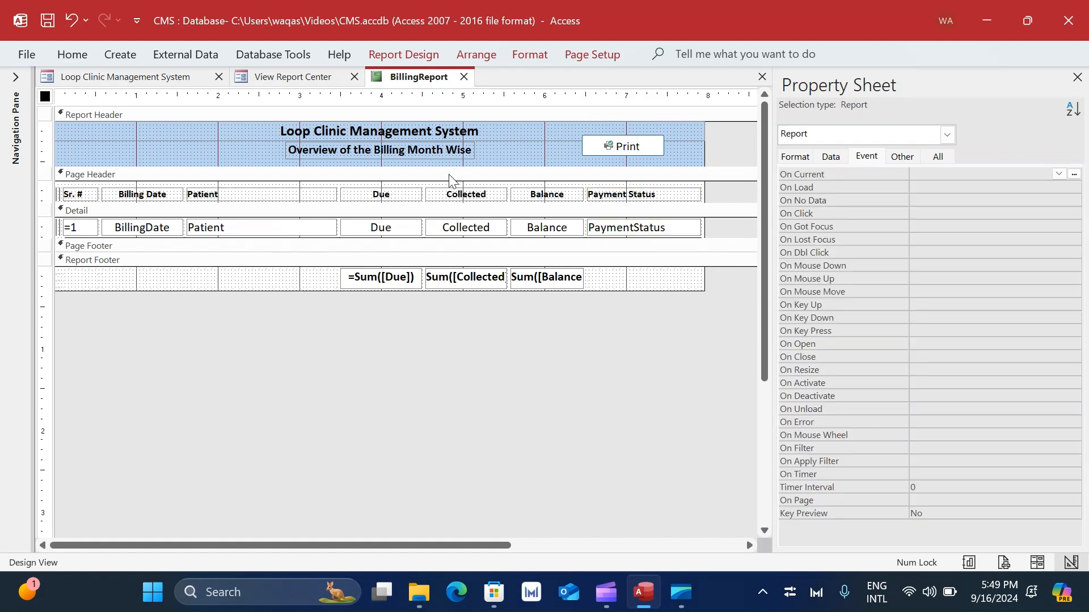
{"action": "left_click", "coordinate": [795, 157]}
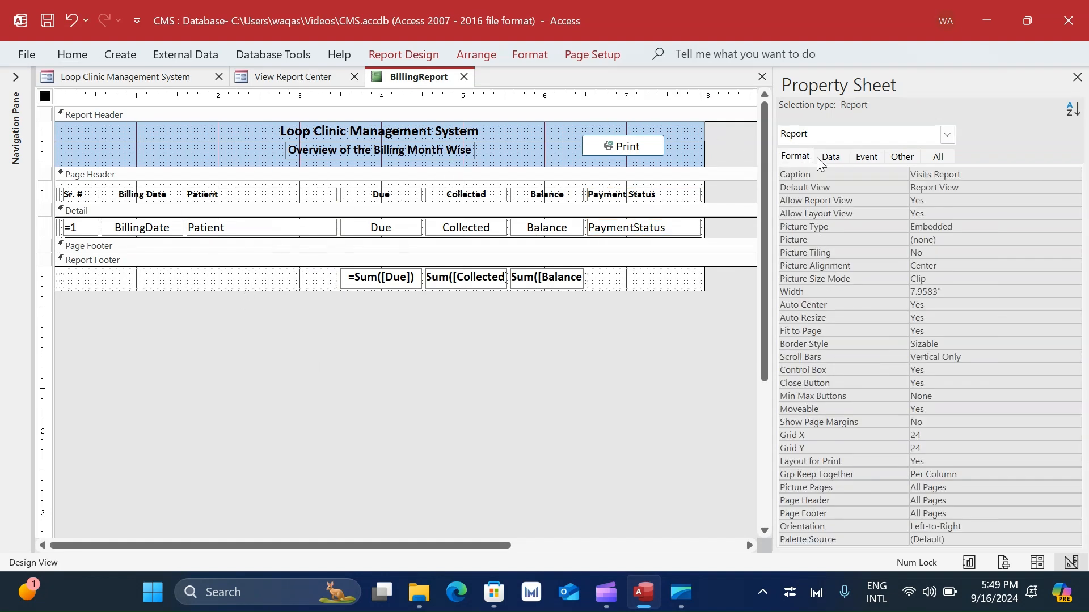
{"action": "left_click_drag", "start_coordinate": [954, 177], "coordinate": [842, 164]}
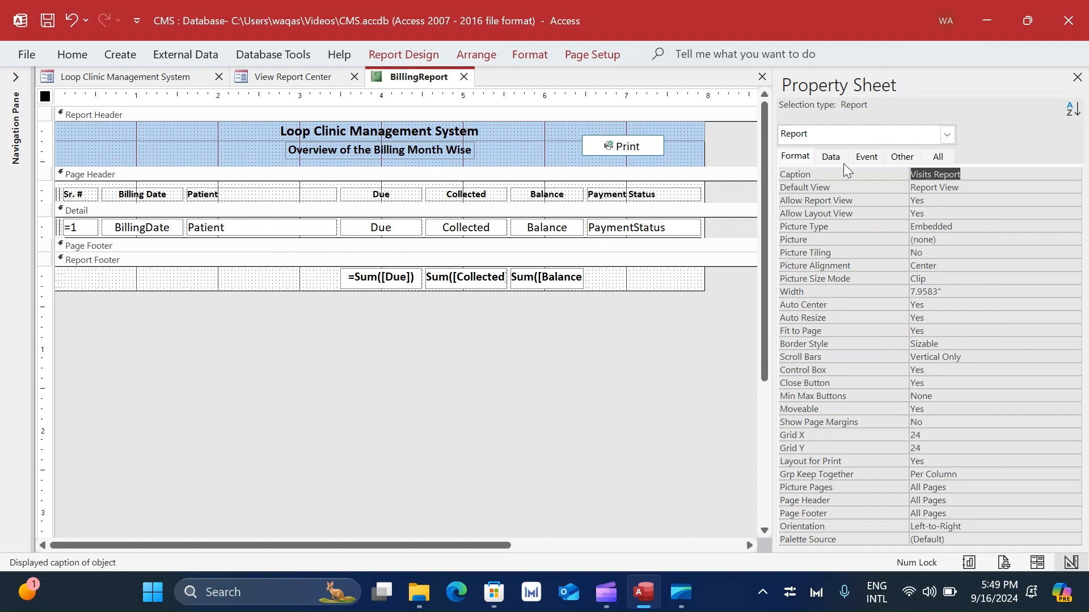
{"action": "type", "text": "Billing Report"}
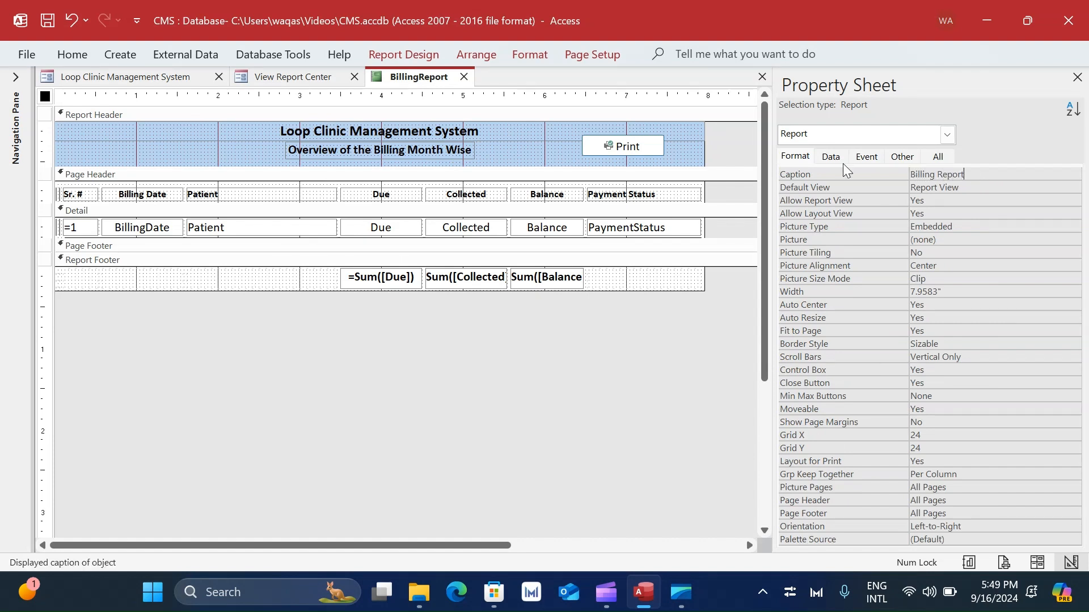
{"action": "key", "text": "Return"}
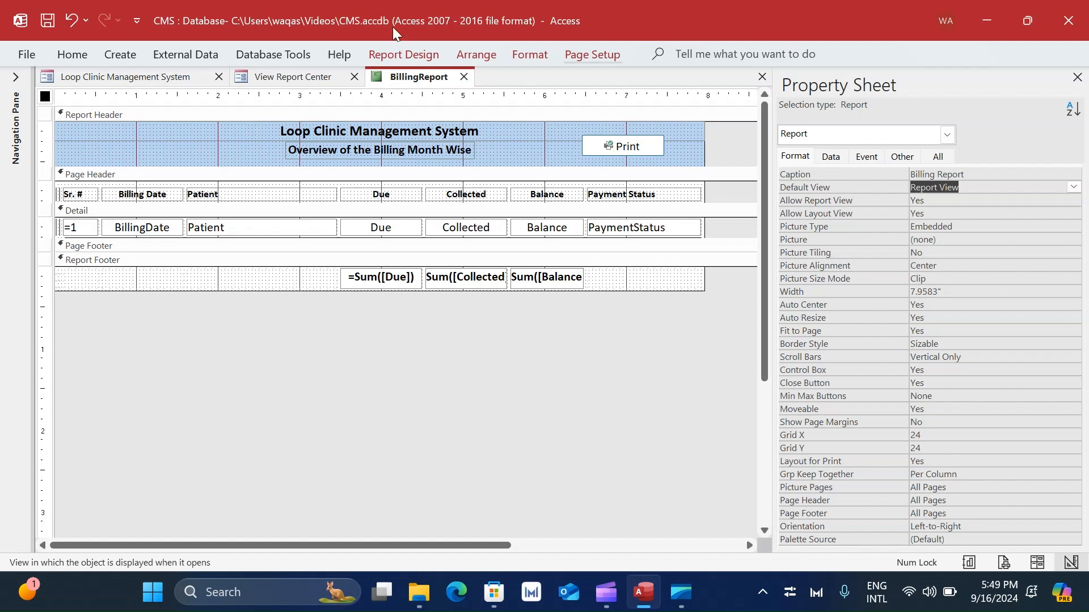
- Sort the report by BillingDate from oldest to newest, then save and close it
{"action": "left_click", "coordinate": [404, 55]}
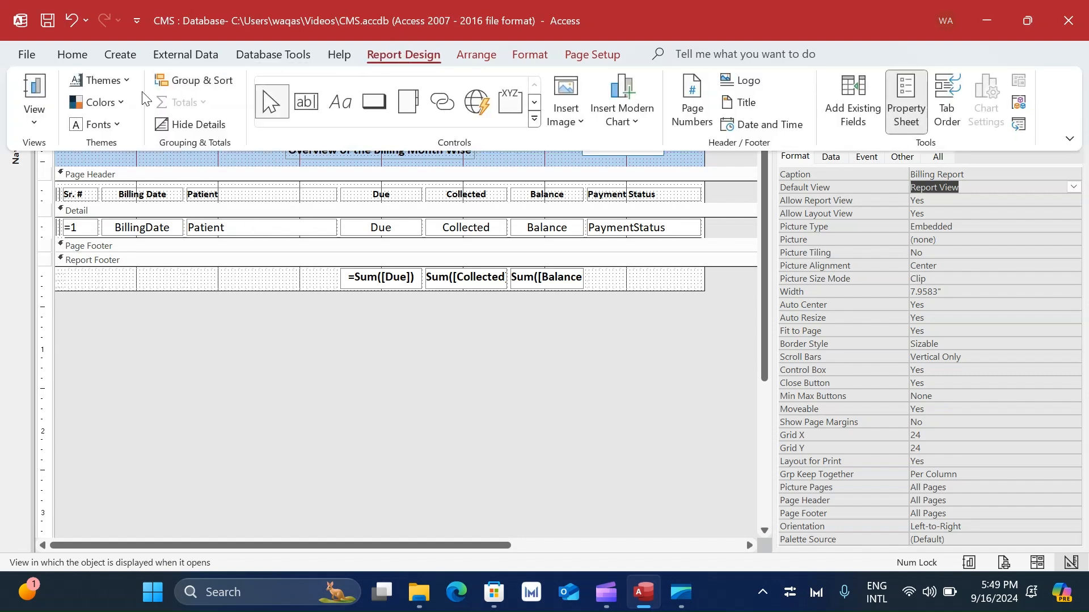
{"action": "left_click", "coordinate": [190, 80]}
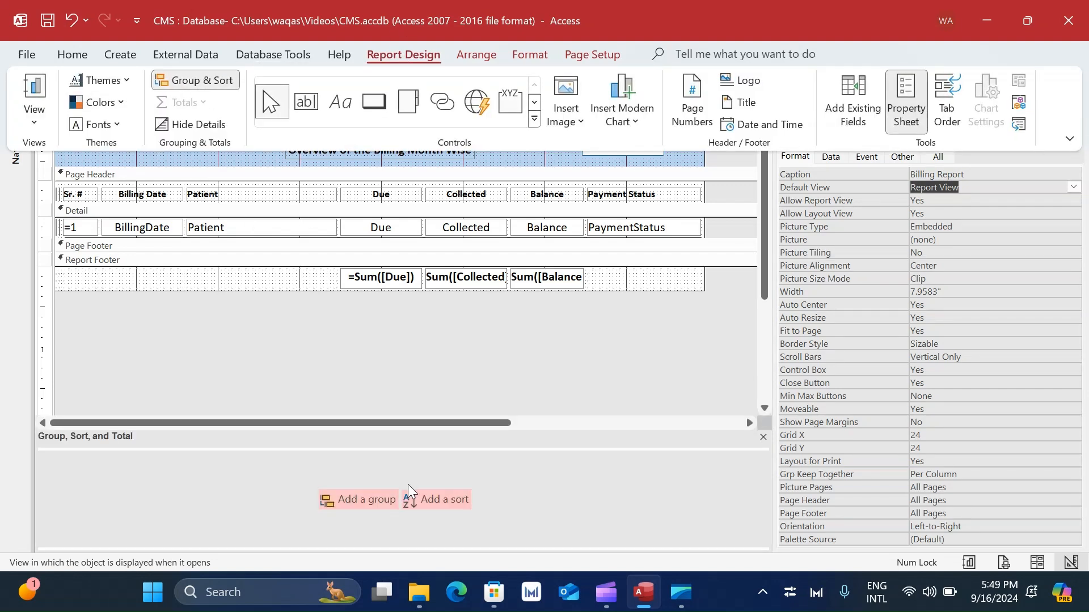
{"action": "left_click", "coordinate": [434, 502]}
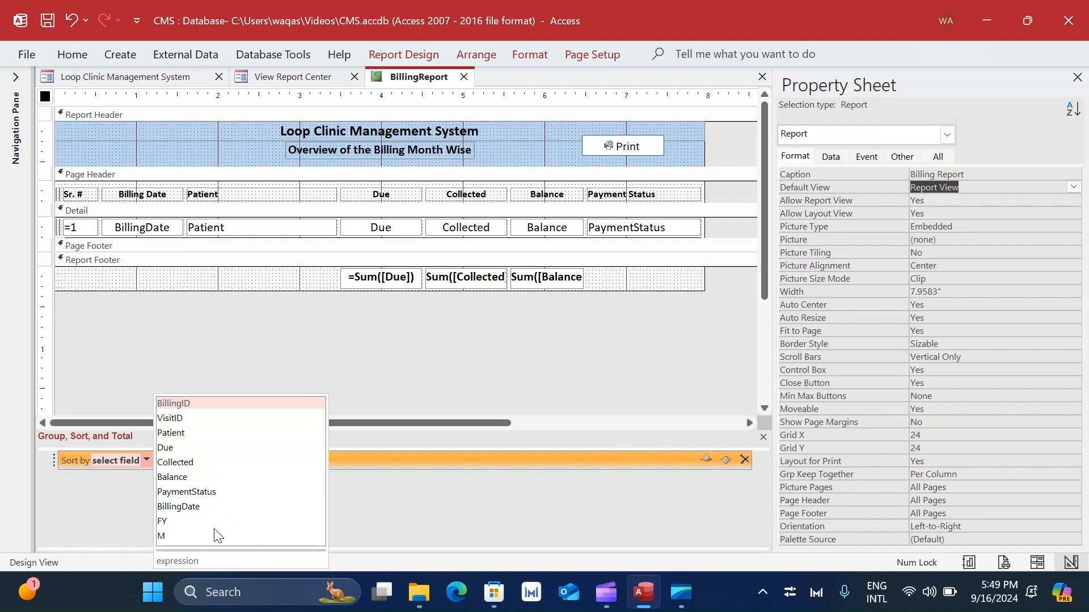
{"action": "left_click", "coordinate": [206, 507]}
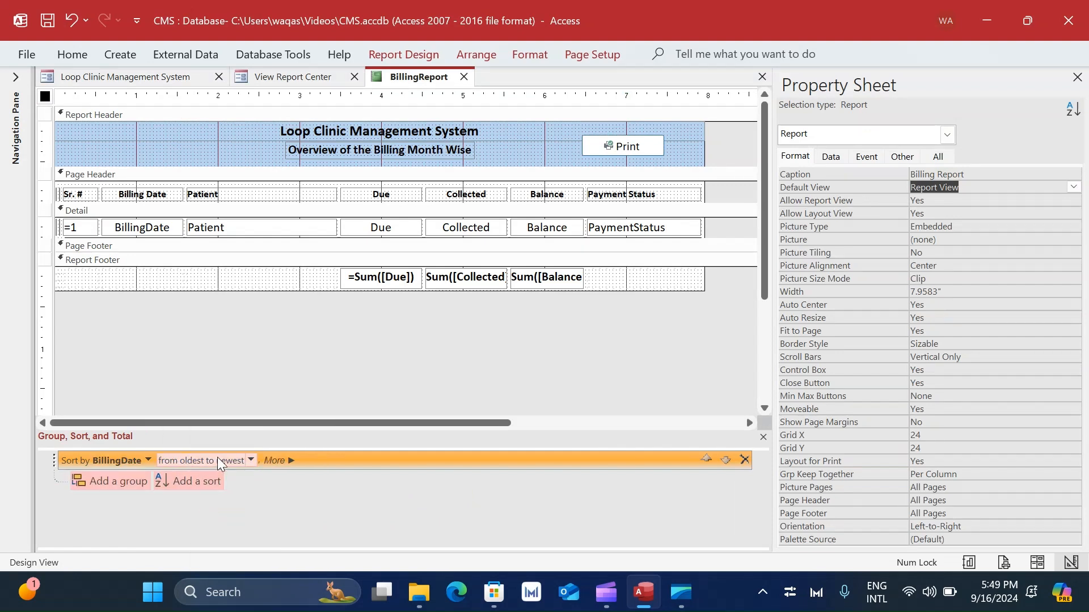
{"action": "right_click", "coordinate": [397, 76]}
{"action": "left_click", "coordinate": [437, 88]}
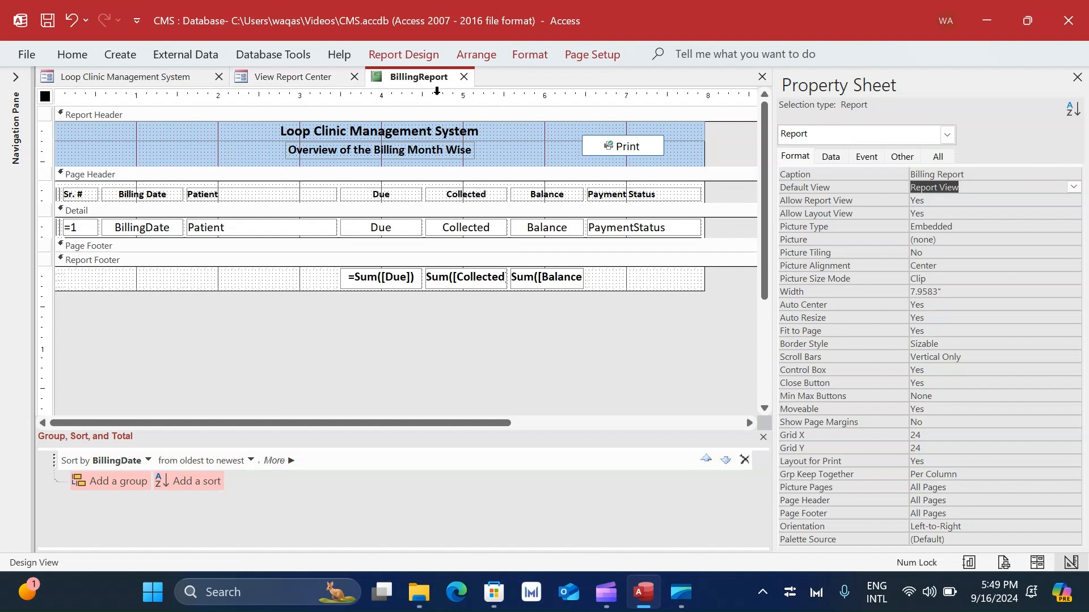
{"action": "left_click", "coordinate": [464, 77]}
- Run Billing Report Monthly again to examine the sort order of the billing dates and the title of the report window
{"action": "left_click", "coordinate": [261, 181]}
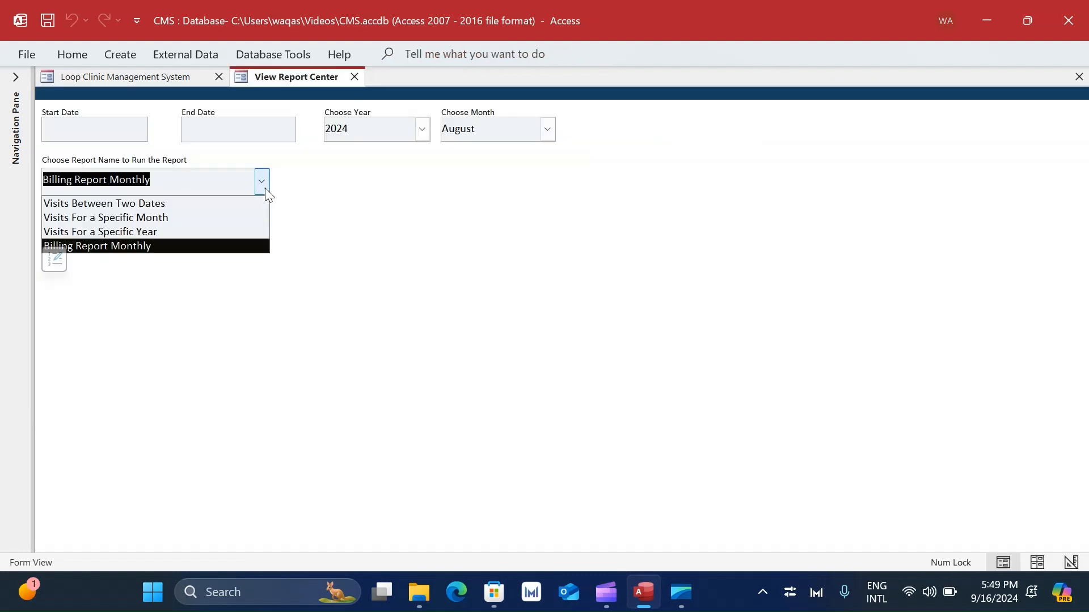
{"action": "left_click", "coordinate": [231, 245]}
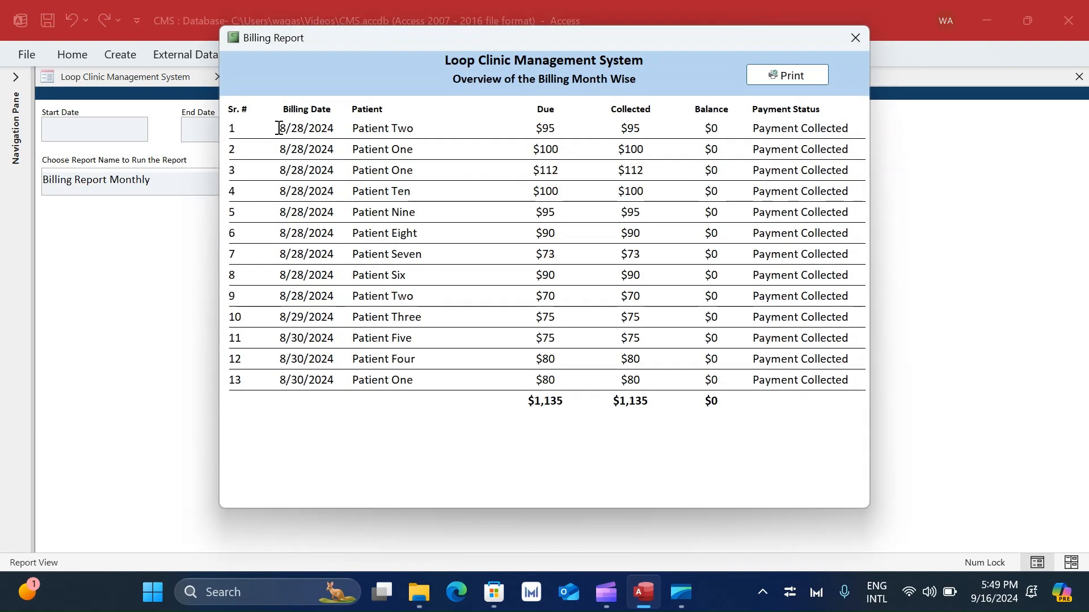
{"action": "left_click_drag", "start_coordinate": [279, 128], "coordinate": [333, 132]}
{"action": "left_click_drag", "start_coordinate": [275, 150], "coordinate": [322, 164]}
{"action": "left_click_drag", "start_coordinate": [288, 209], "coordinate": [329, 214]}
{"action": "left_click_drag", "start_coordinate": [320, 299], "coordinate": [372, 317]}
{"action": "left_click_drag", "start_coordinate": [291, 339], "coordinate": [340, 339]}
{"action": "left_click_drag", "start_coordinate": [316, 359], "coordinate": [340, 386]}
{"action": "left_click_drag", "start_coordinate": [338, 36], "coordinate": [332, 89]}
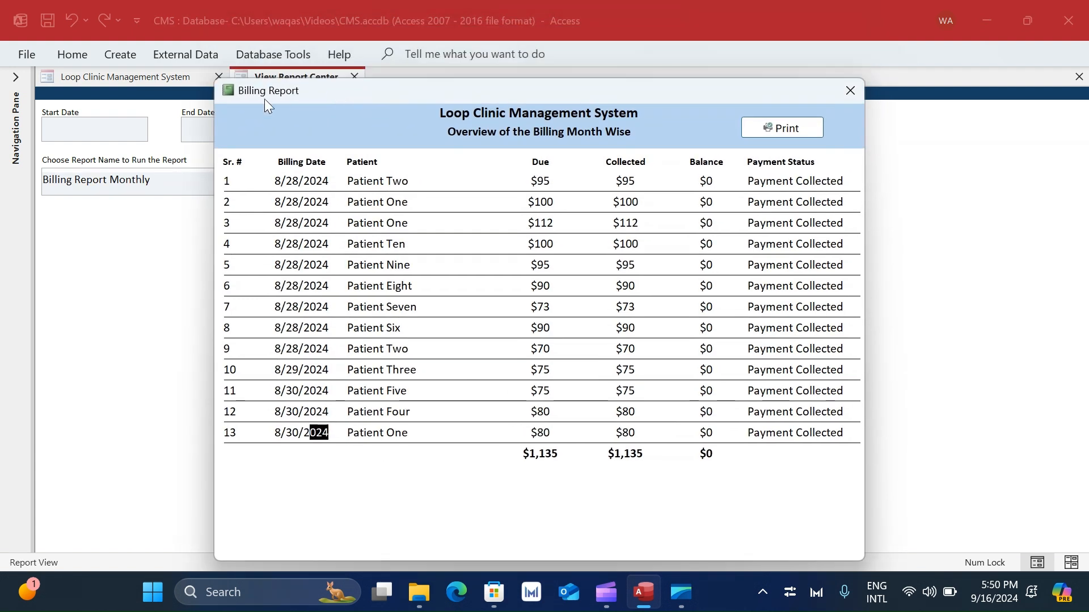
{"action": "left_click_drag", "start_coordinate": [416, 100], "coordinate": [416, 78]}
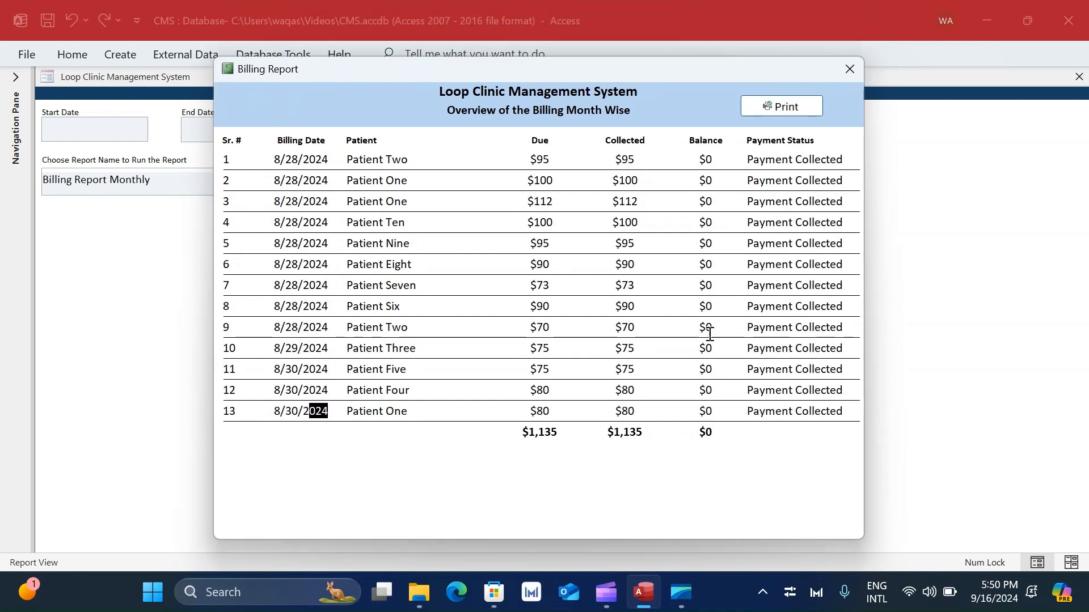